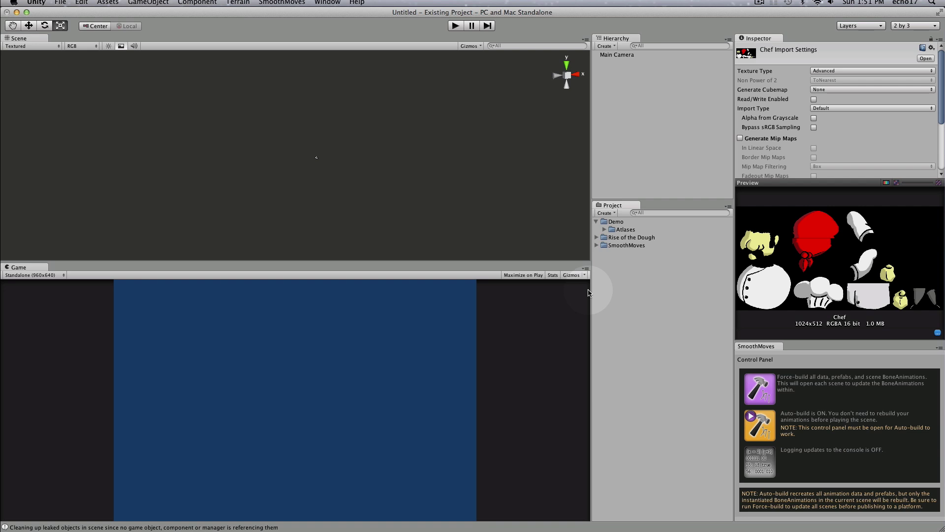
# Create a folder named Animations inside the Demo folder.
pyautogui.rightClick(615, 226)
pyautogui.moveTo(635, 228)
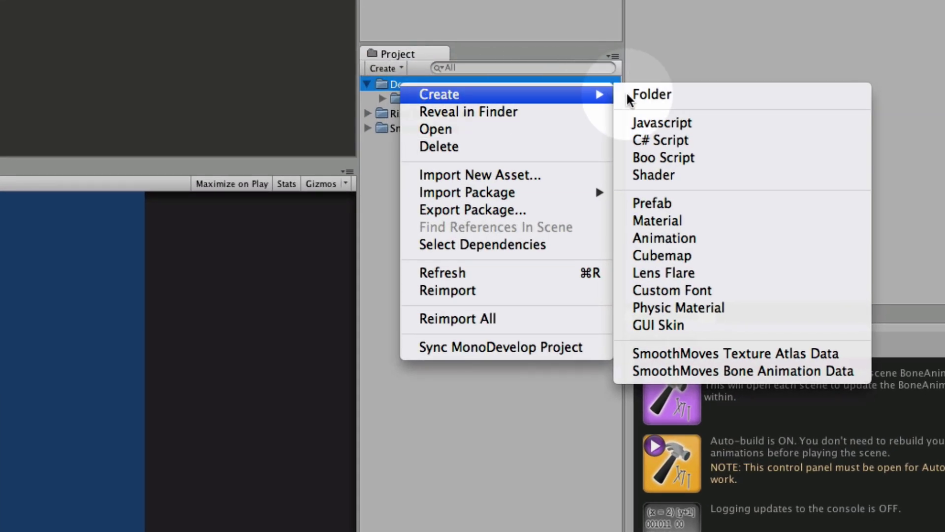
pyautogui.click(746, 227)
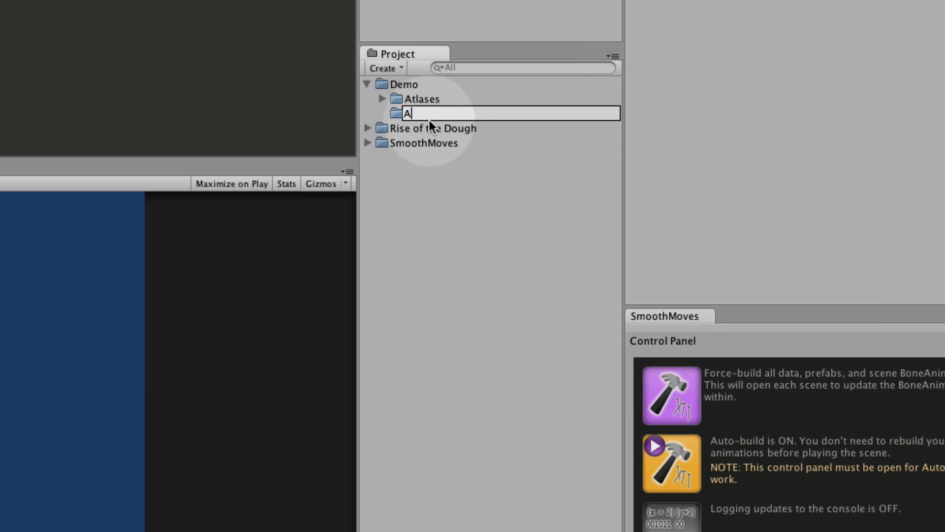
pyautogui.write('Animations')
pyautogui.press('Return')
# Create a folder named Chef inside Animations.
pyautogui.rightClick(423, 102)
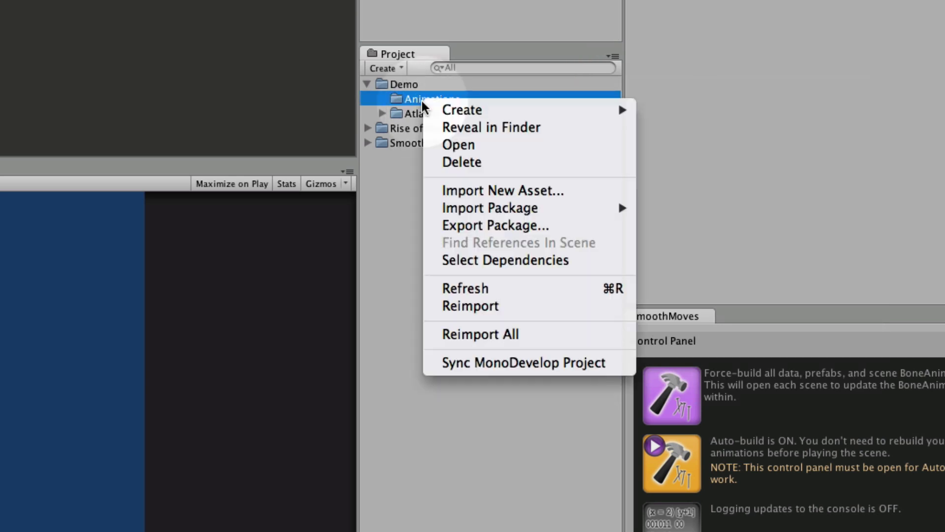
pyautogui.moveTo(463, 110)
pyautogui.click(671, 108)
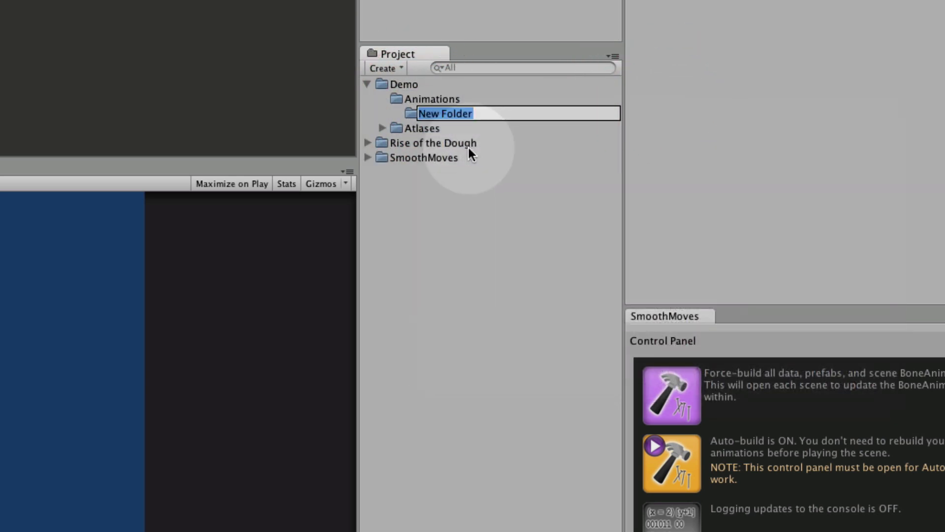
pyautogui.write('Chef')
pyautogui.press('Return')
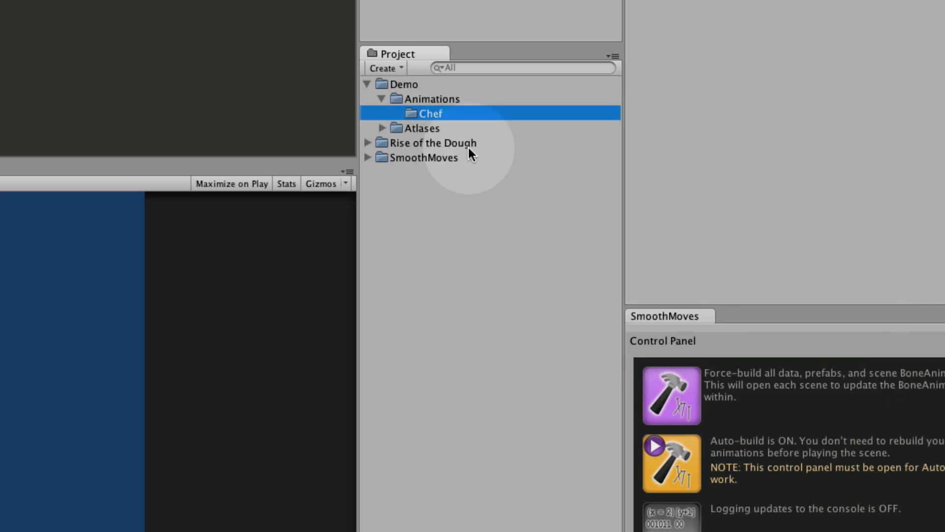
# Create a SmoothMoves Bone Animation Data asset inside the Chef folder.
pyautogui.rightClick(434, 113)
pyautogui.moveTo(459, 124)
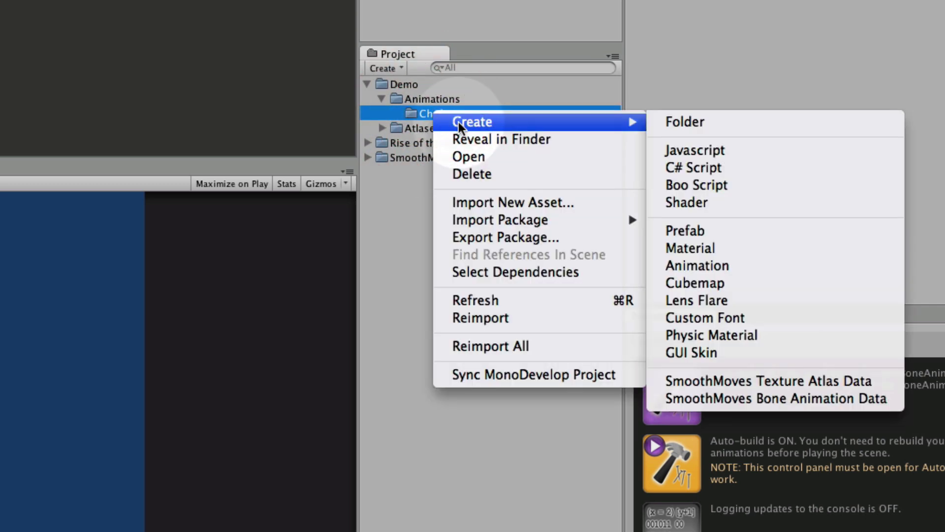
pyautogui.click(717, 397)
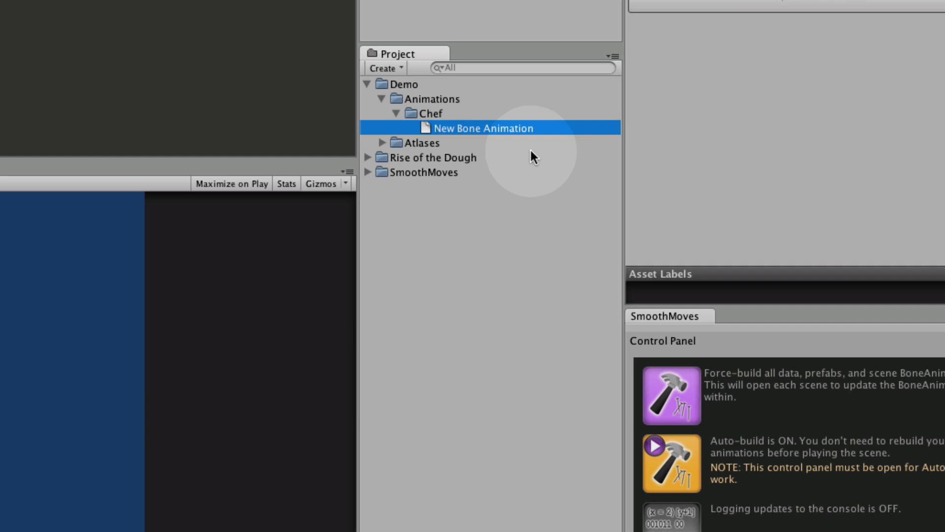
# Rename the New Bone Animation asset to Chef.
pyautogui.click(500, 129)
pyautogui.write('Chef')
pyautogui.press('Return')
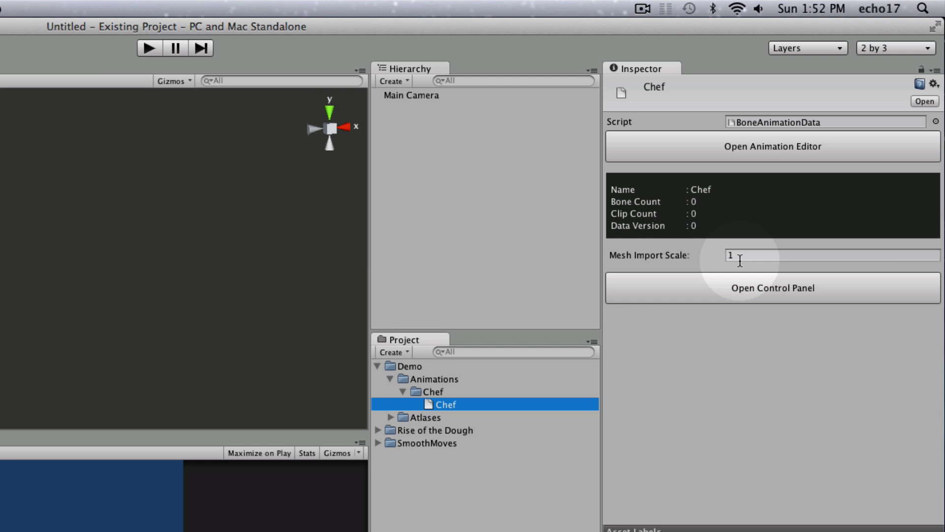
# Launch the SmoothMoves Animation Editor for the Chef animation data from the Inspector.
pyautogui.click(761, 150)
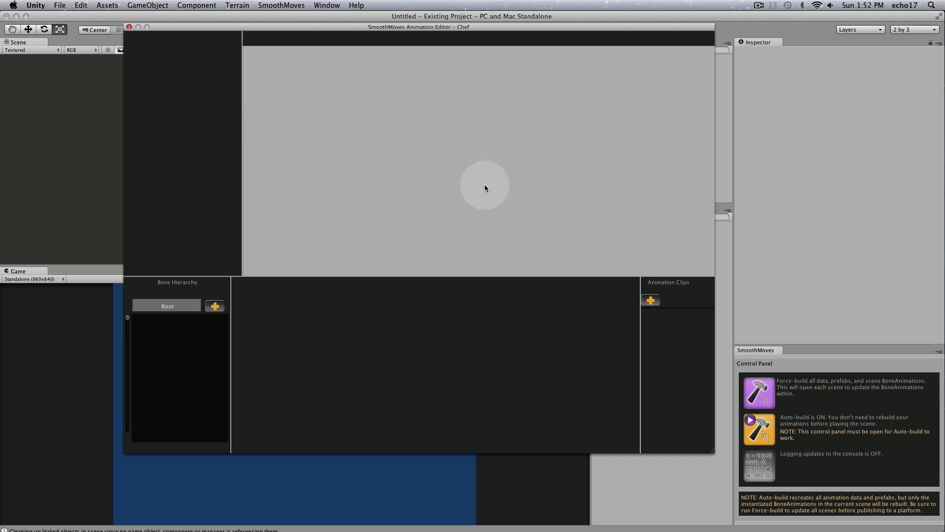
pyautogui.click(369, 255)
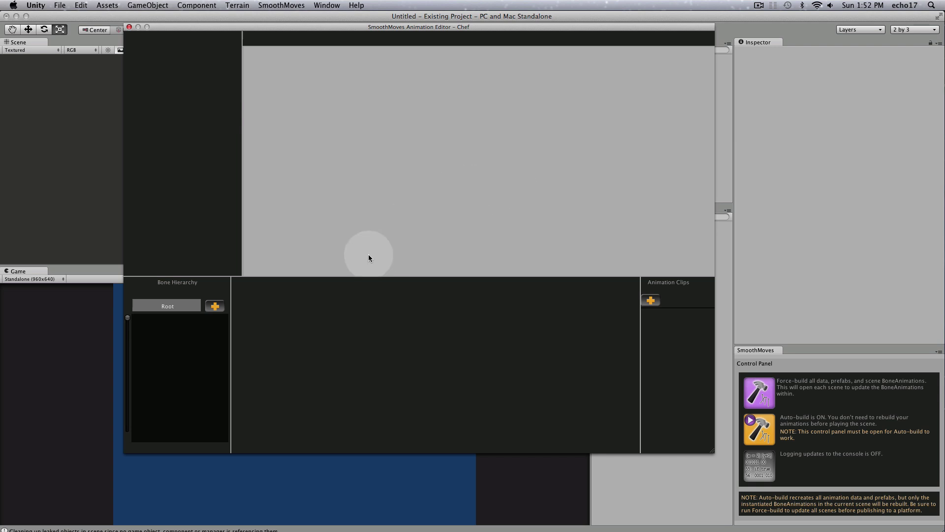
pyautogui.click(496, 202)
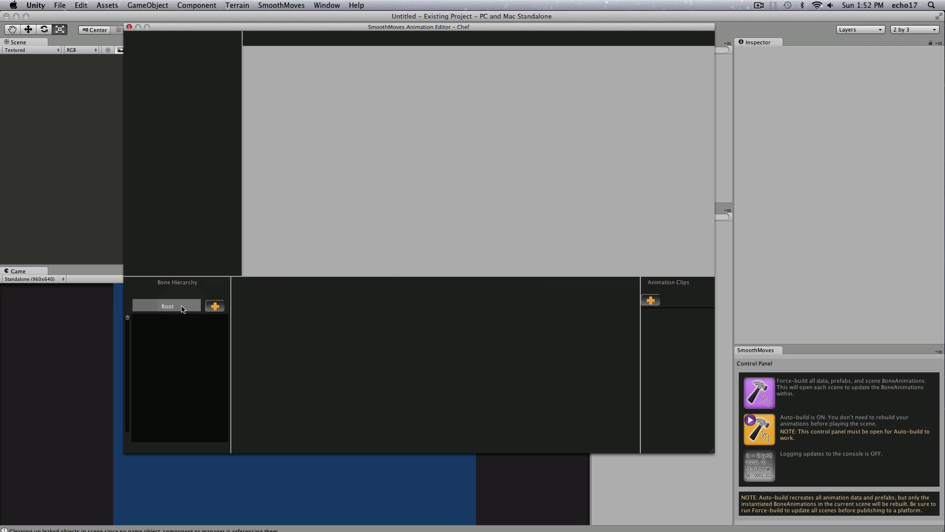
pyautogui.click(657, 331)
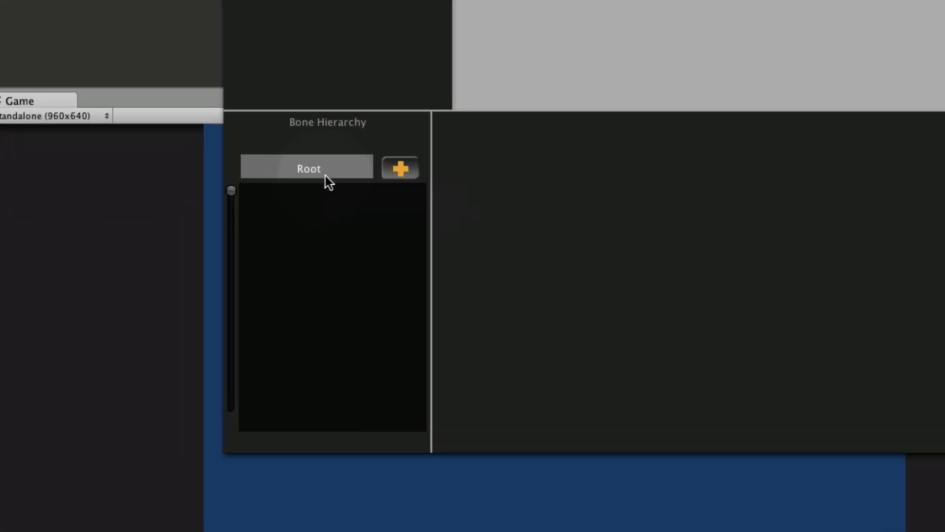
# Add three bones under Root and name the first one Body.
pyautogui.click(401, 168)
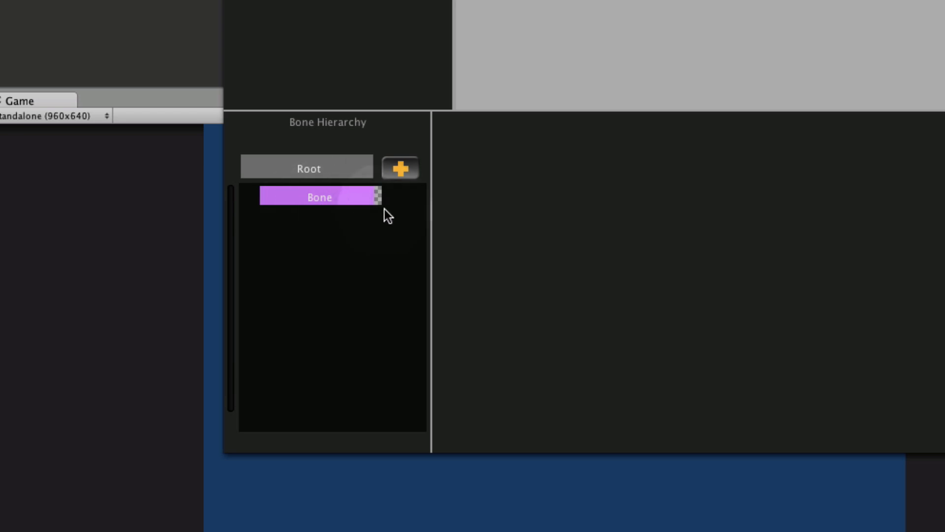
pyautogui.click(401, 169)
pyautogui.click(401, 169)
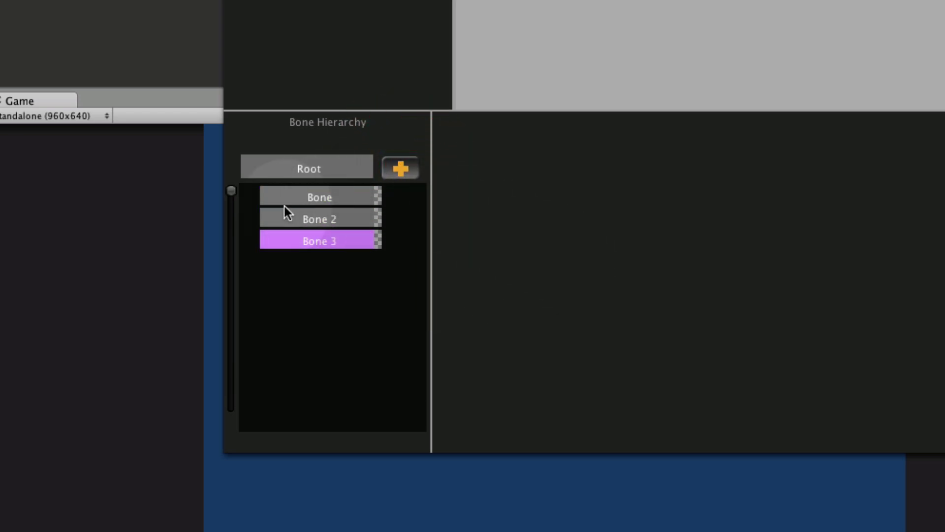
pyautogui.click(335, 199)
pyautogui.rightClick(344, 199)
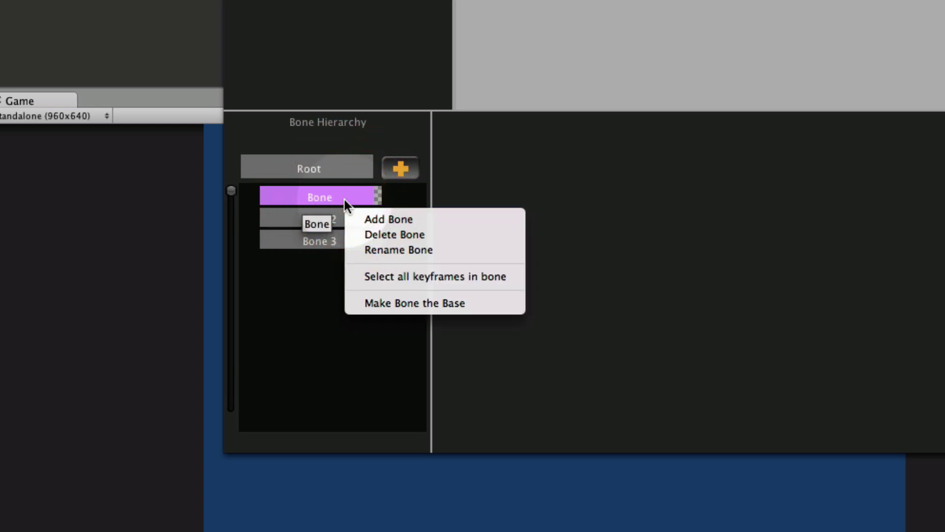
pyautogui.click(377, 251)
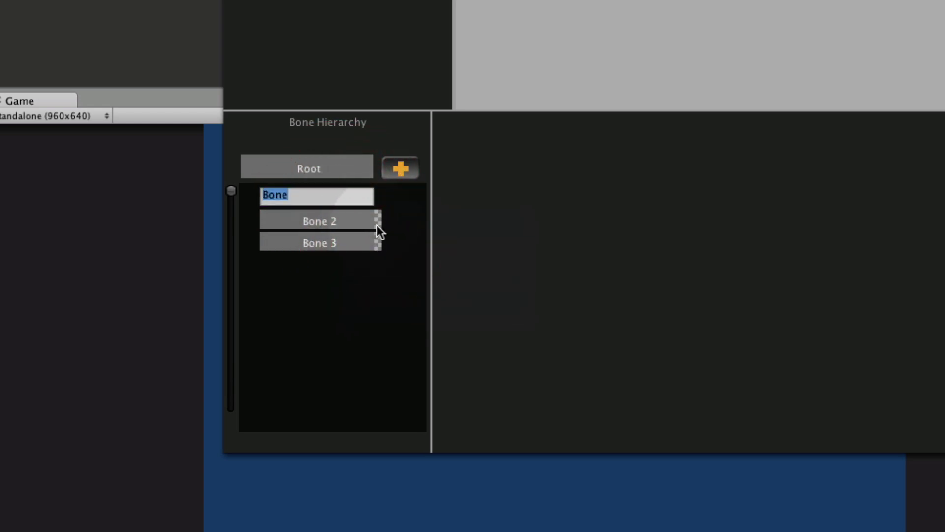
pyautogui.write('Body')
pyautogui.press('Return')
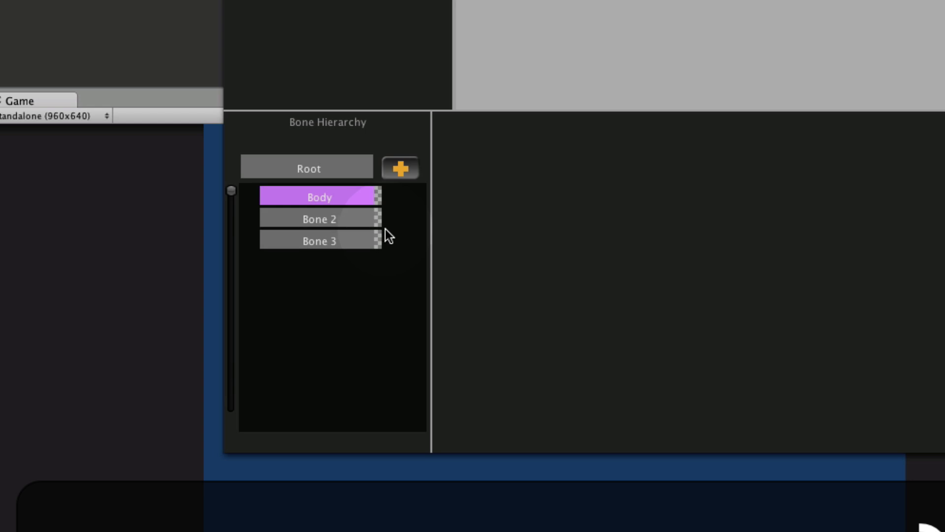
# Name the other bones Head and Arm L, and nest Head under Body.
pyautogui.rightClick(338, 219)
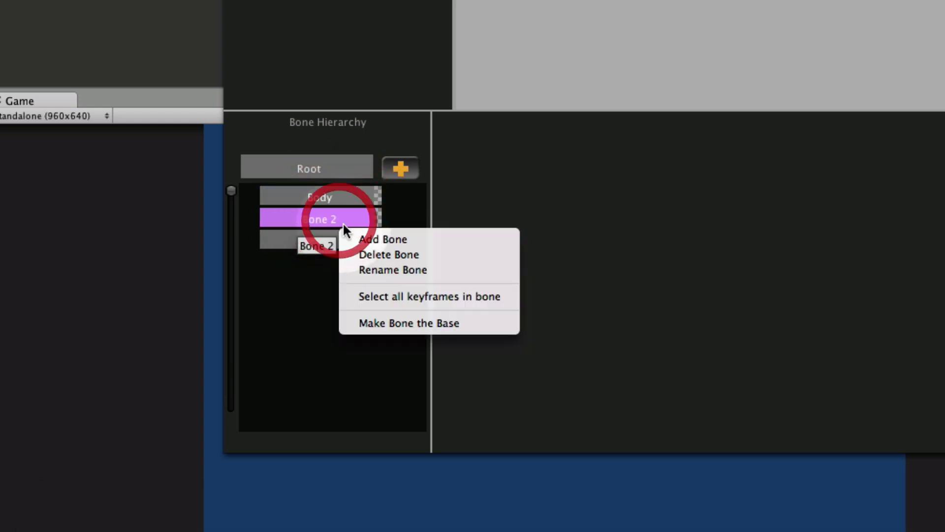
pyautogui.click(376, 270)
pyautogui.write('Head')
pyautogui.press('Return')
pyautogui.moveTo(338, 244)
pyautogui.mouseDown()
pyautogui.moveTo(329, 240)
pyautogui.moveTo(344, 250)
pyautogui.mouseUp()
pyautogui.click(344, 250)
pyautogui.write('Arm L')
pyautogui.press('Return')
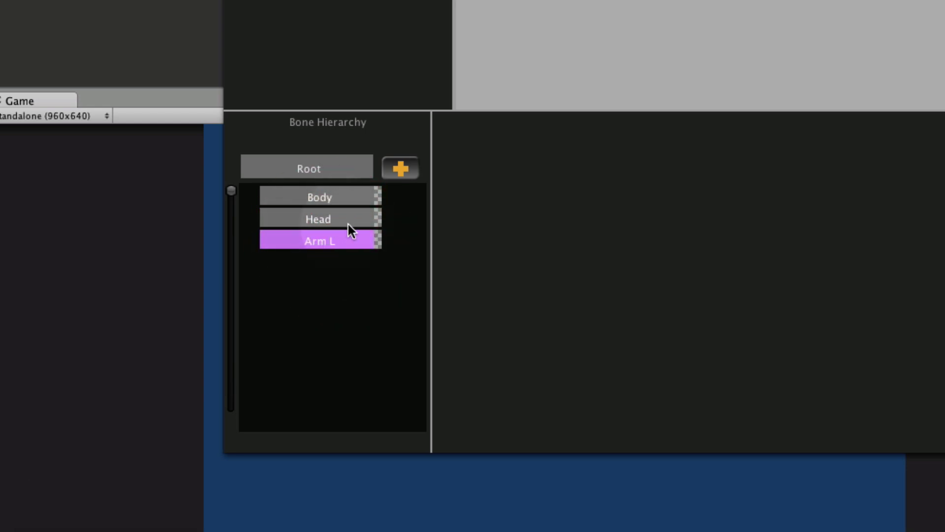
pyautogui.moveTo(354, 230); pyautogui.dragTo(346, 194)
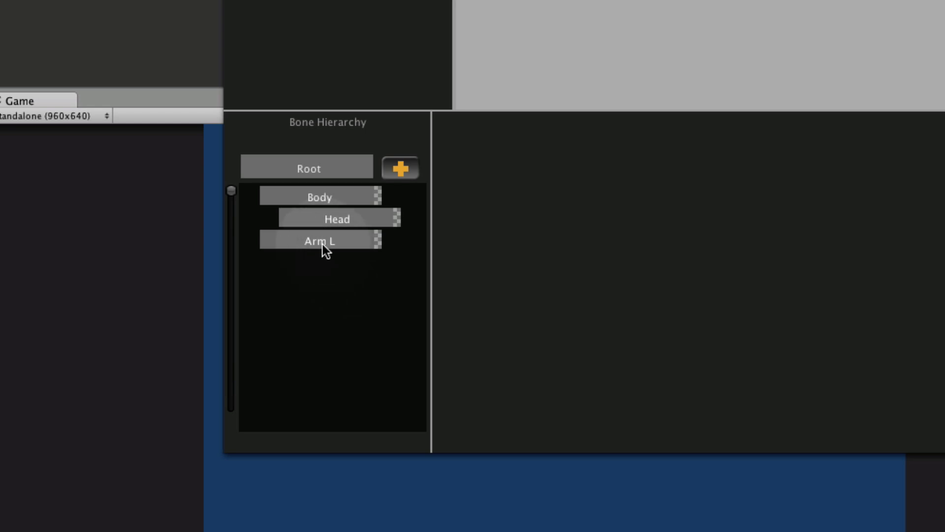
# Make Arm L a child of Body and add a child bone named Hat under Head.
pyautogui.click(323, 242)
pyautogui.moveTo(307, 240); pyautogui.dragTo(319, 197)
pyautogui.click(368, 218)
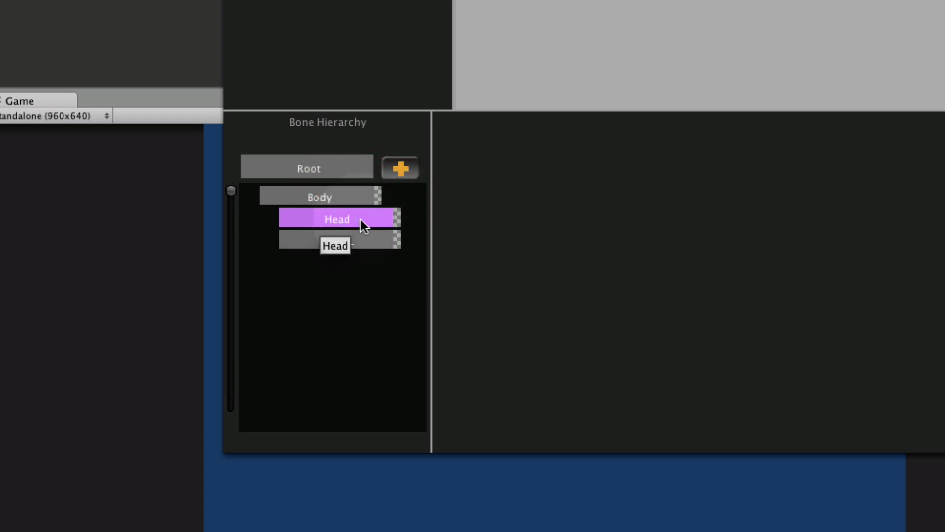
pyautogui.rightClick(360, 220)
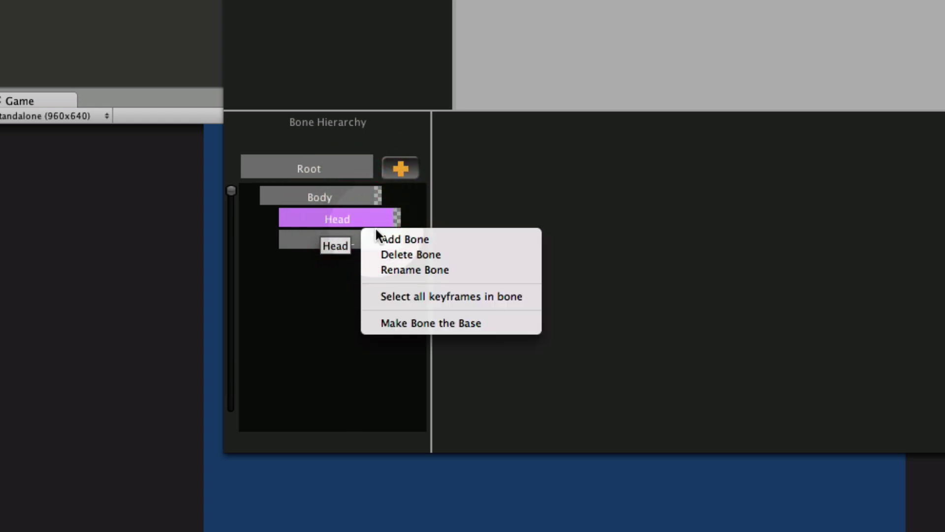
pyautogui.click(394, 239)
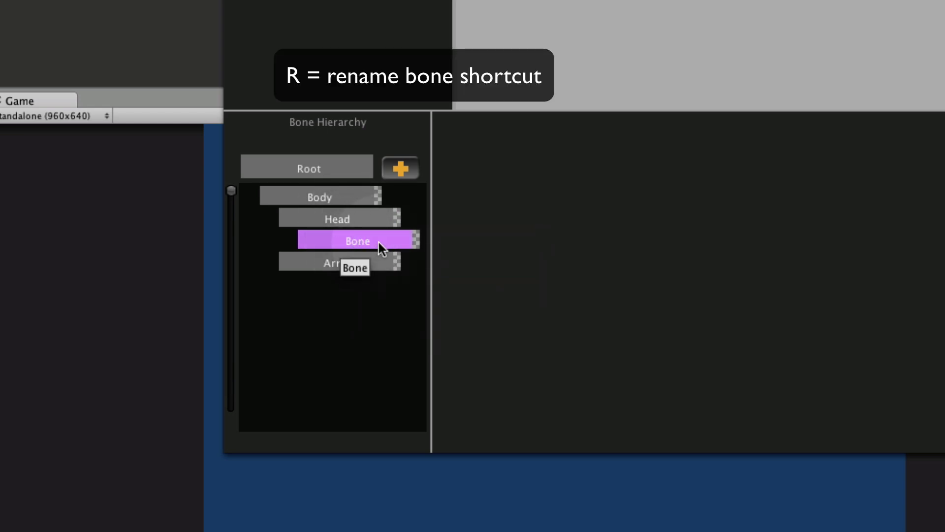
pyautogui.press('r')
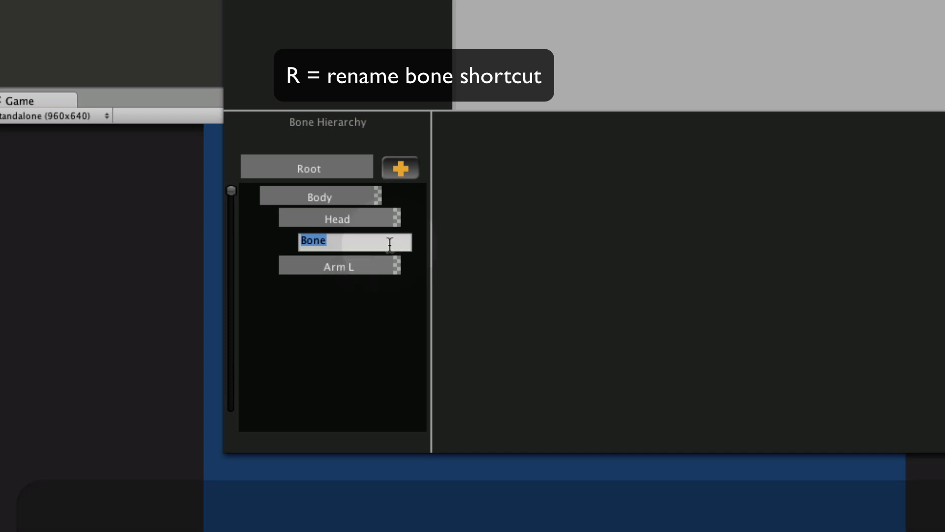
pyautogui.write('Hat')
pyautogui.press('Return')
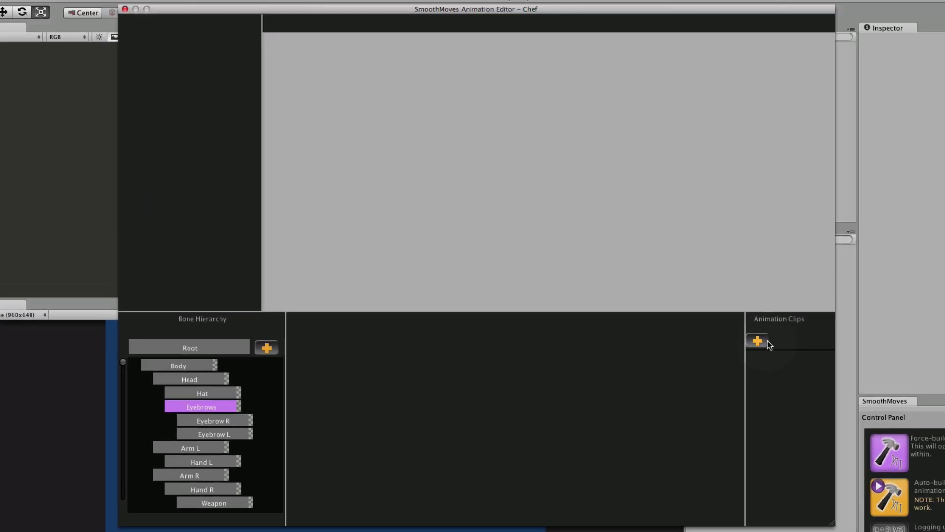
# Add a new animation clip to Chef and name it Stand.
pyautogui.click(758, 340)
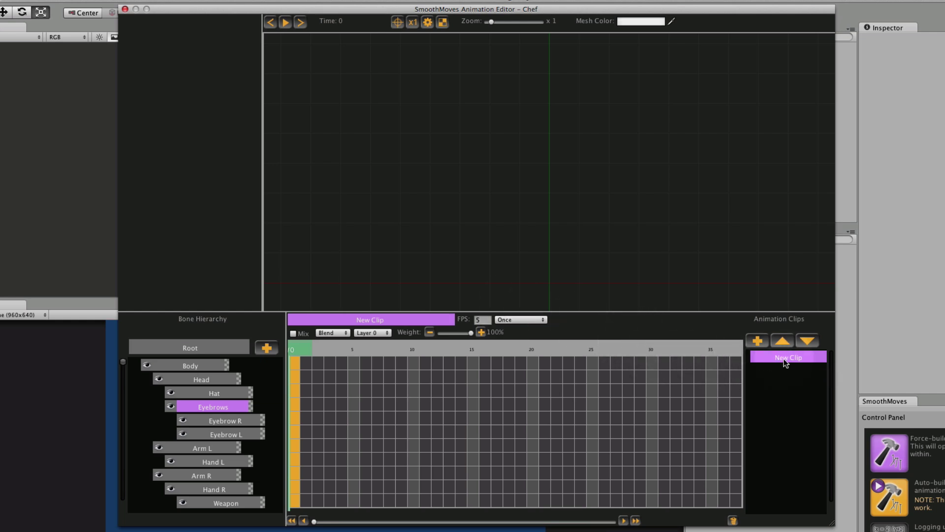
pyautogui.rightClick(808, 359)
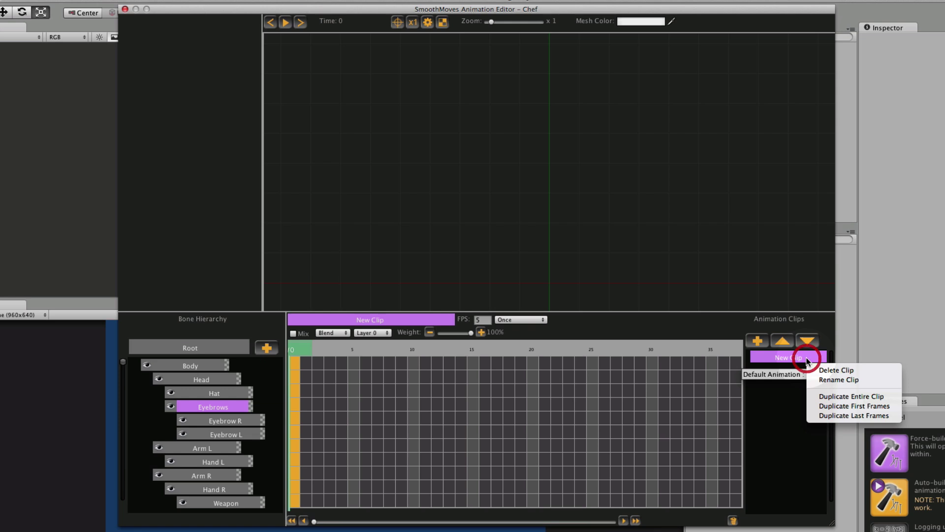
pyautogui.click(825, 380)
pyautogui.write('Stand')
pyautogui.press('Return')
pyautogui.press('r')
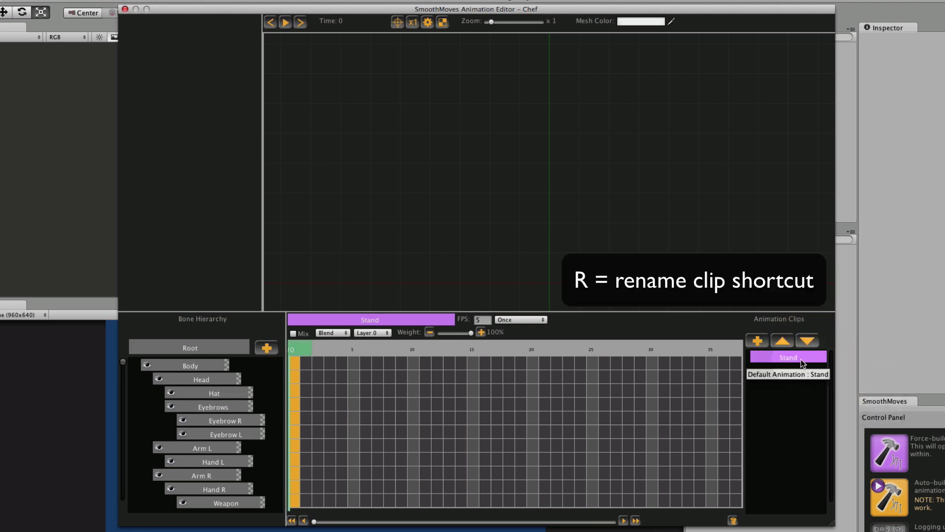
pyautogui.press('Return')
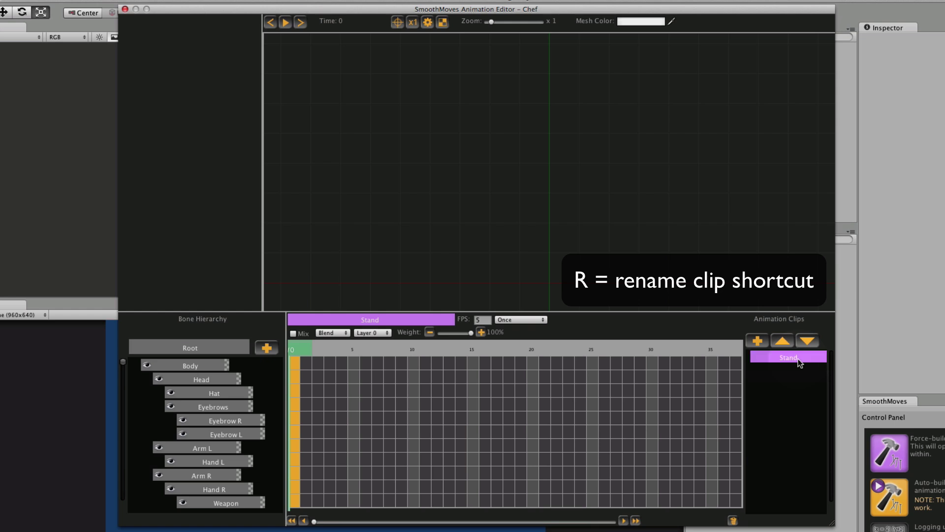
# Make Body's frame-0 keyframe an Image key using the Chef texture atlas.
pyautogui.click(295, 365)
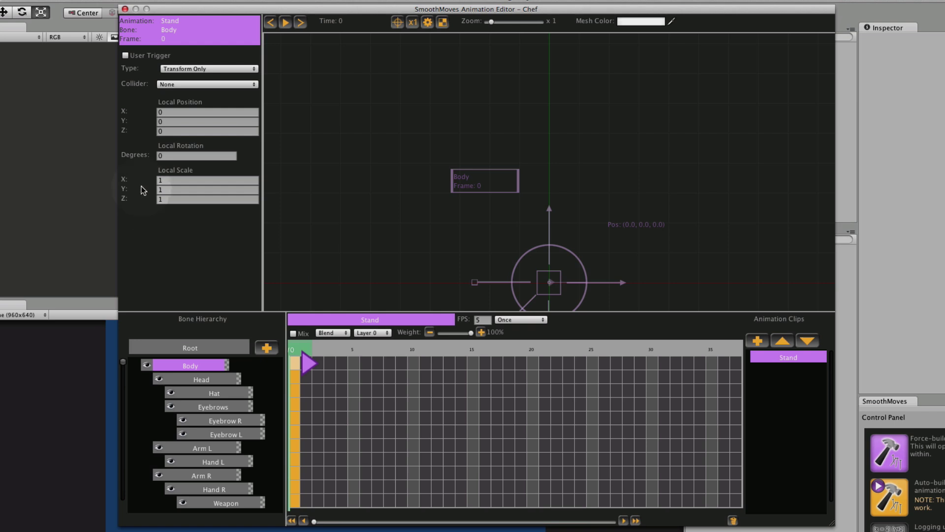
pyautogui.click(172, 71)
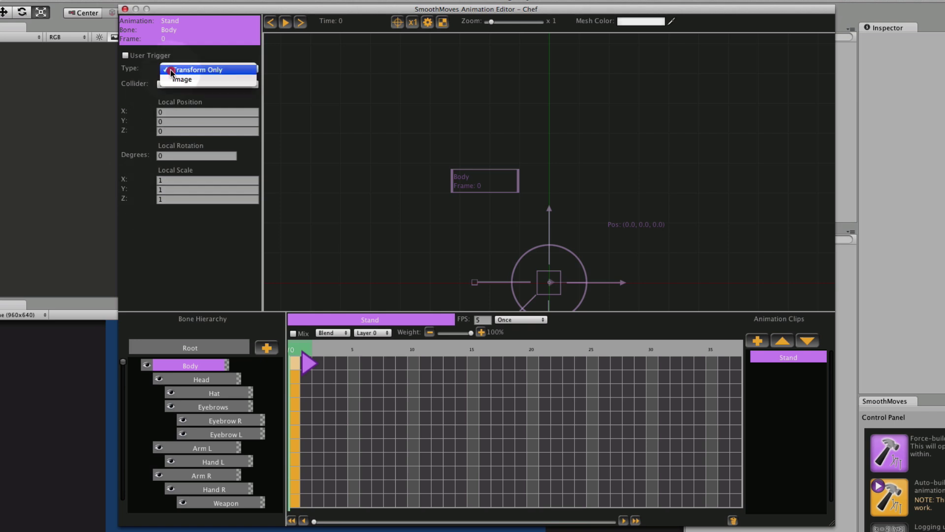
pyautogui.click(187, 80)
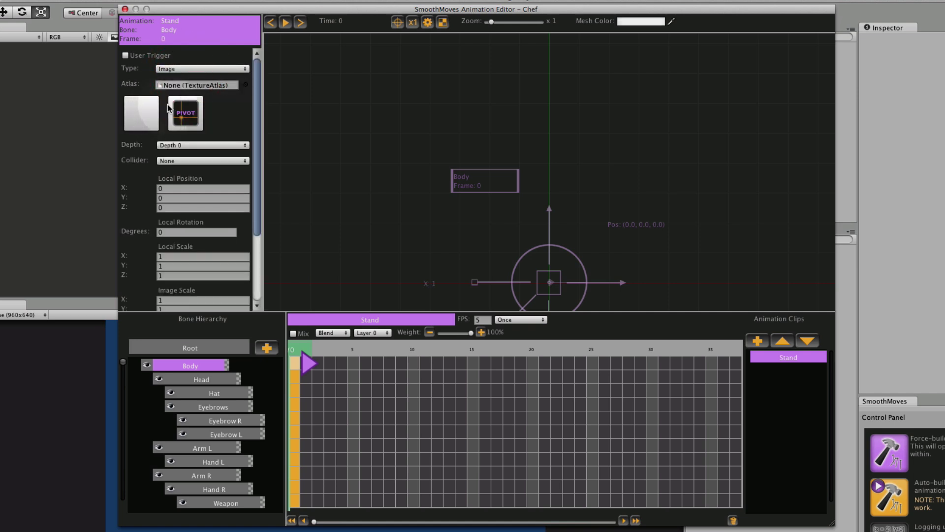
pyautogui.click(245, 86)
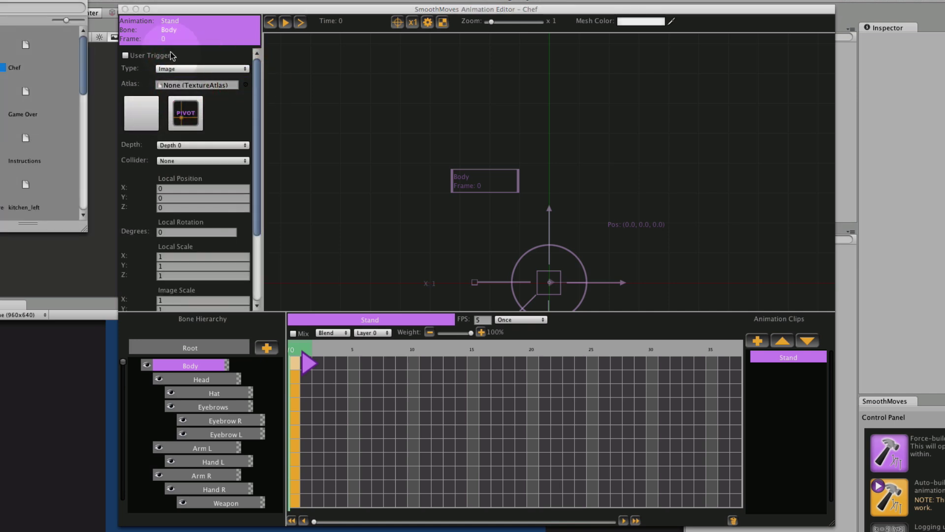
pyautogui.moveTo(58, 1); pyautogui.dragTo(379, 20)
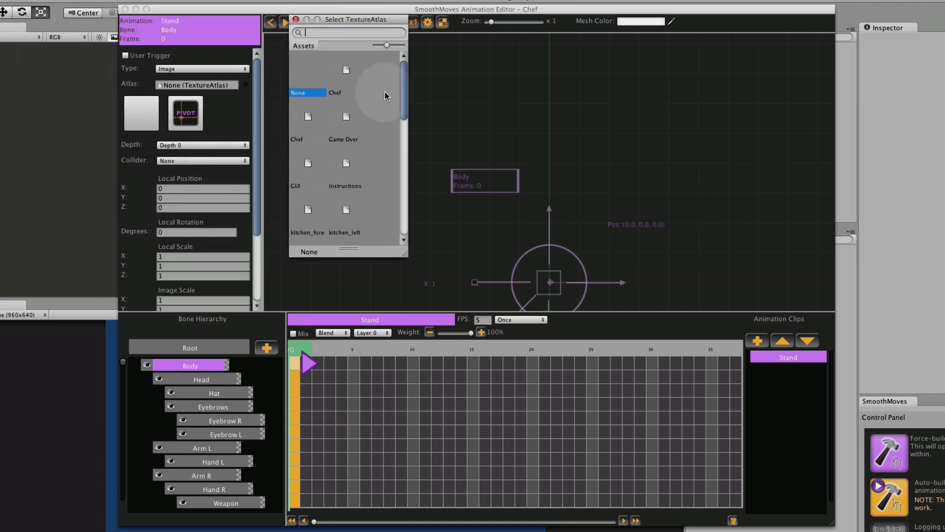
pyautogui.click(345, 72)
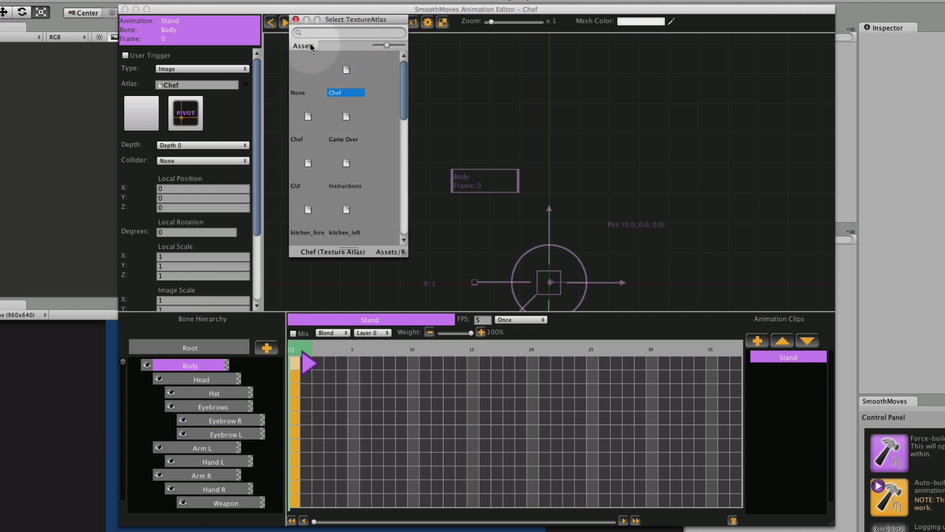
pyautogui.click(296, 19)
# Give Body's frame-0 keyframe the body texture and bring the sprite into view.
pyautogui.click(143, 116)
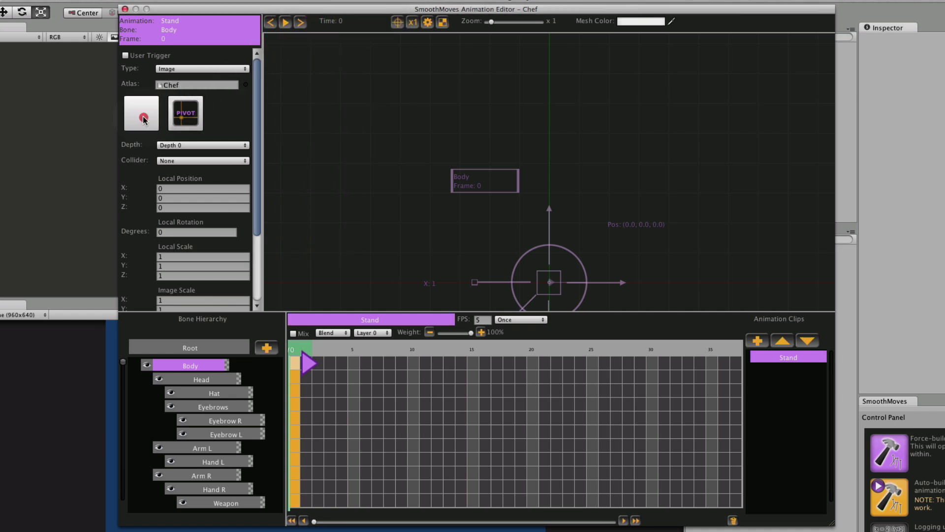
pyautogui.moveTo(332, 69); pyautogui.dragTo(331, 83)
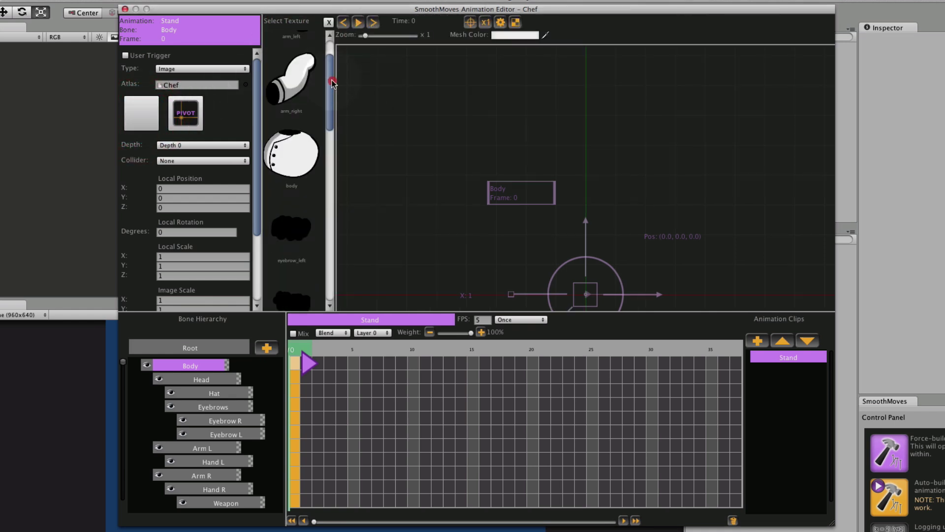
pyautogui.click(272, 182)
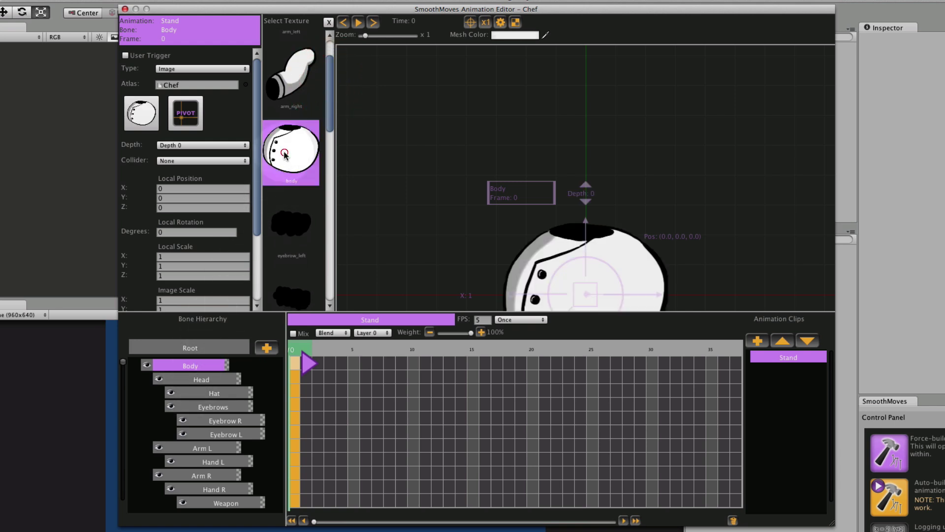
pyautogui.moveTo(584, 270); pyautogui.dragTo(584, 170)
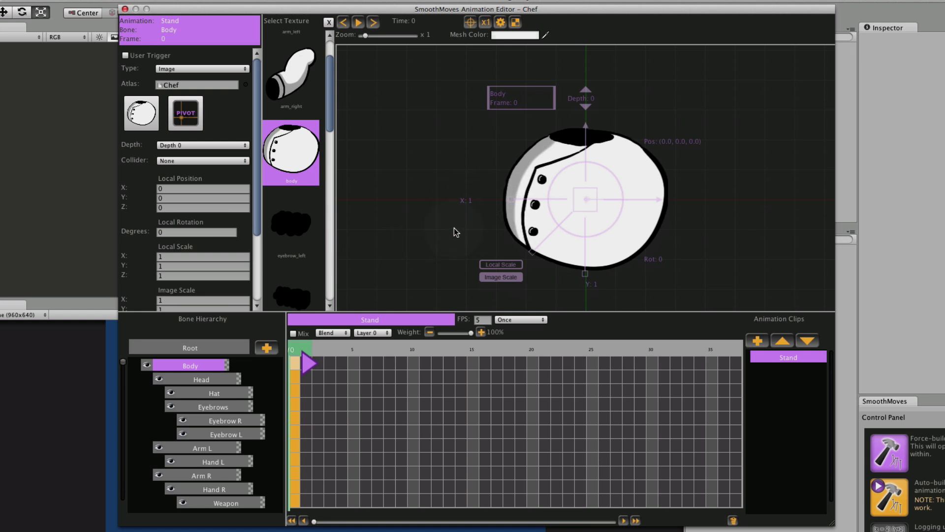
pyautogui.moveTo(490, 220)
pyautogui.mouseDown()
pyautogui.moveTo(413, 247)
pyautogui.moveTo(512, 206)
pyautogui.moveTo(489, 205)
pyautogui.moveTo(485, 217)
pyautogui.mouseUp()
pyautogui.scroll(-3, 487, 214)
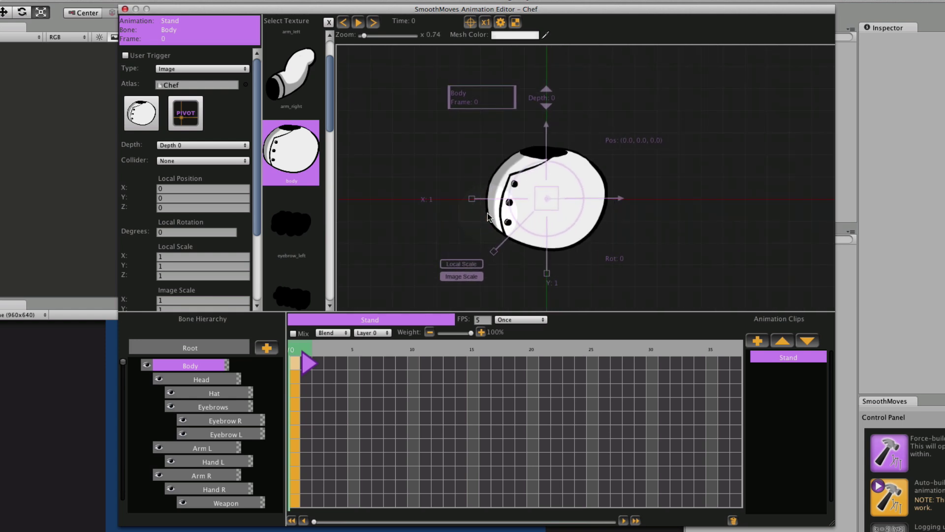
pyautogui.scroll(3, 487, 214)
pyautogui.scroll(-3, 488, 217)
pyautogui.scroll(-2, 489, 217)
pyautogui.scroll(3, 489, 217)
pyautogui.click(366, 36)
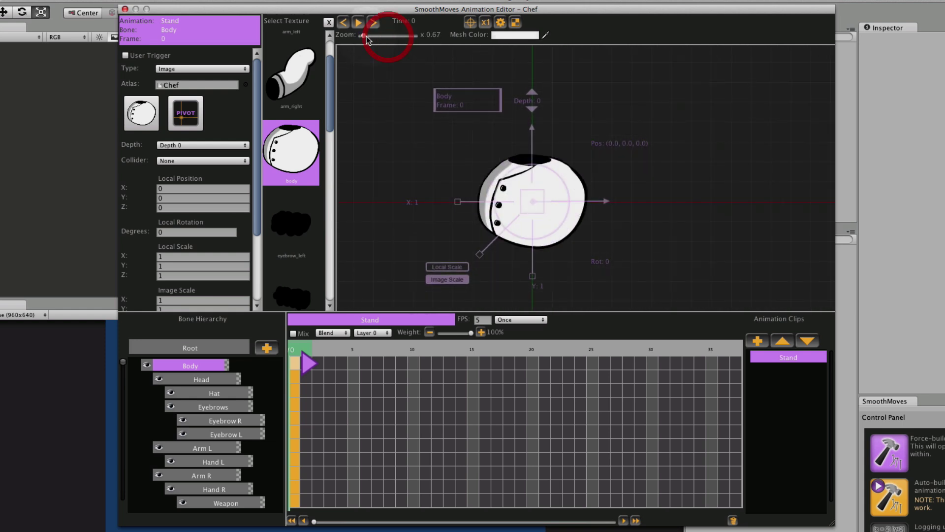
pyautogui.moveTo(366, 36)
pyautogui.mouseDown()
pyautogui.moveTo(389, 36)
pyautogui.moveTo(365, 36)
pyautogui.mouseUp()
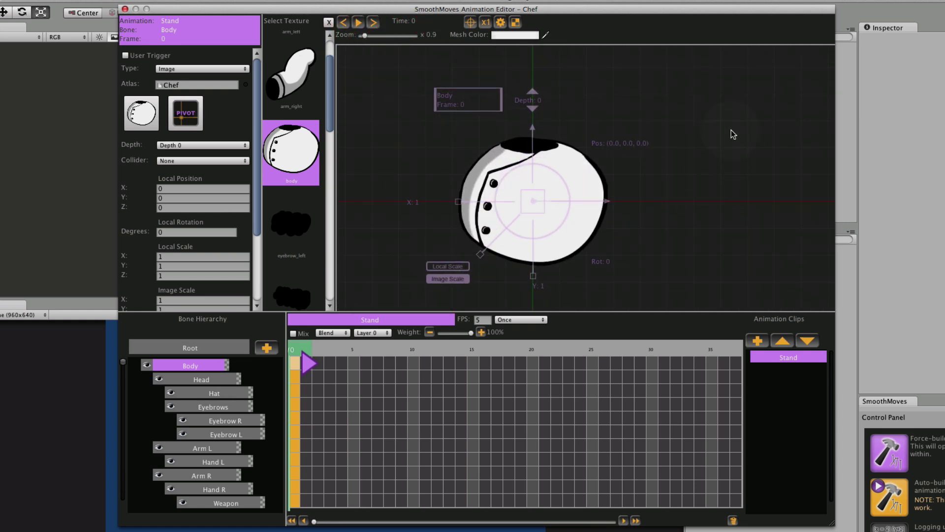
pyautogui.scroll(-2, 734, 133)
pyautogui.scroll(2, 735, 133)
pyautogui.scroll(-4, 416, 201)
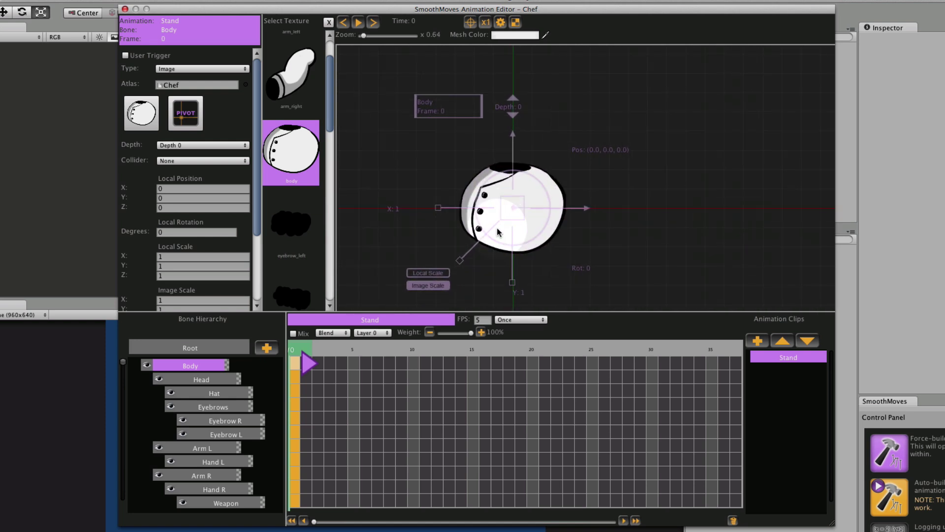
pyautogui.click(470, 22)
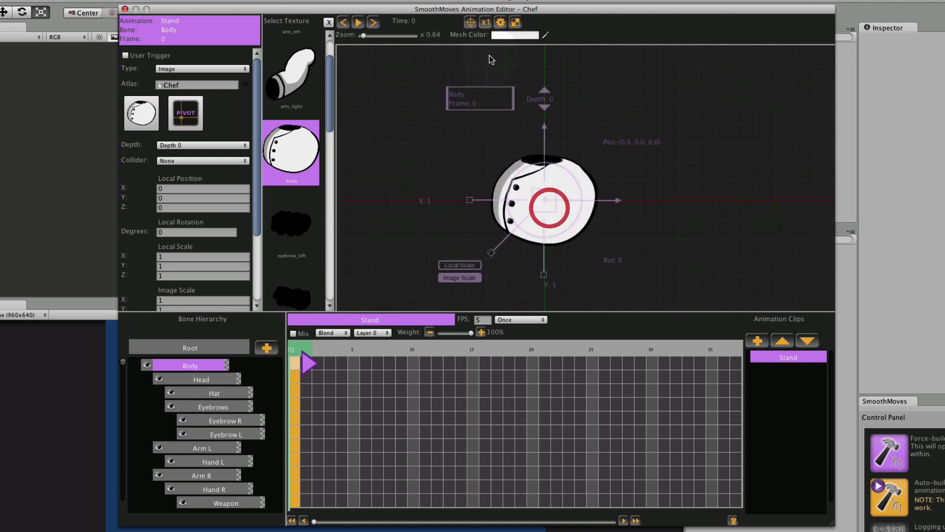
pyautogui.click(470, 23)
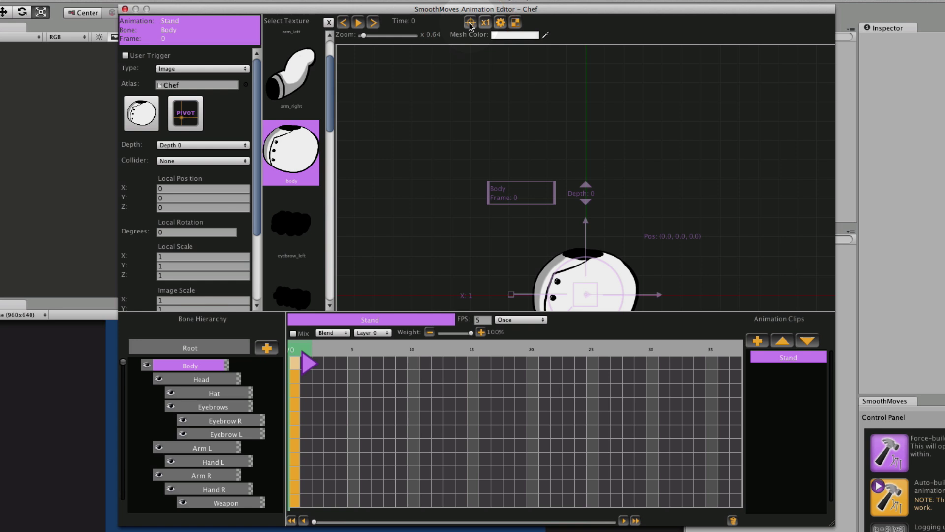
pyautogui.click(485, 23)
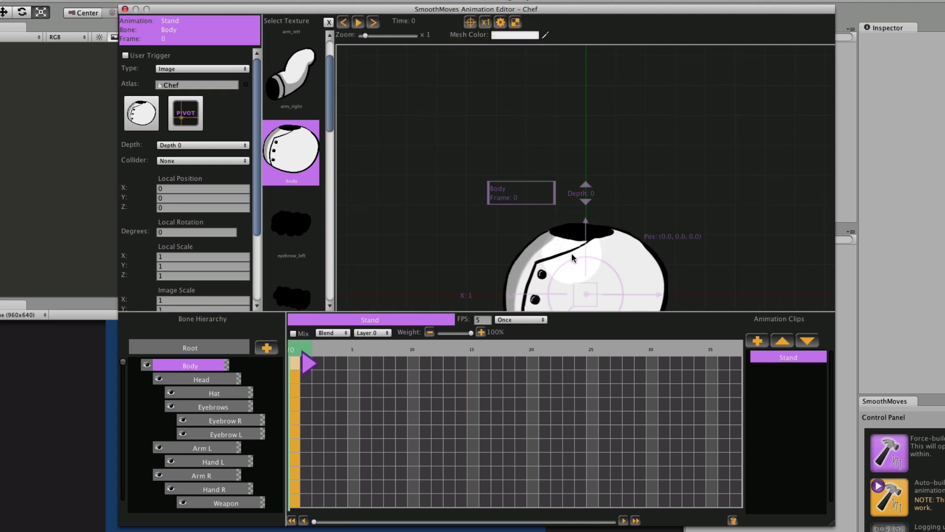
pyautogui.moveTo(572, 253); pyautogui.dragTo(572, 160)
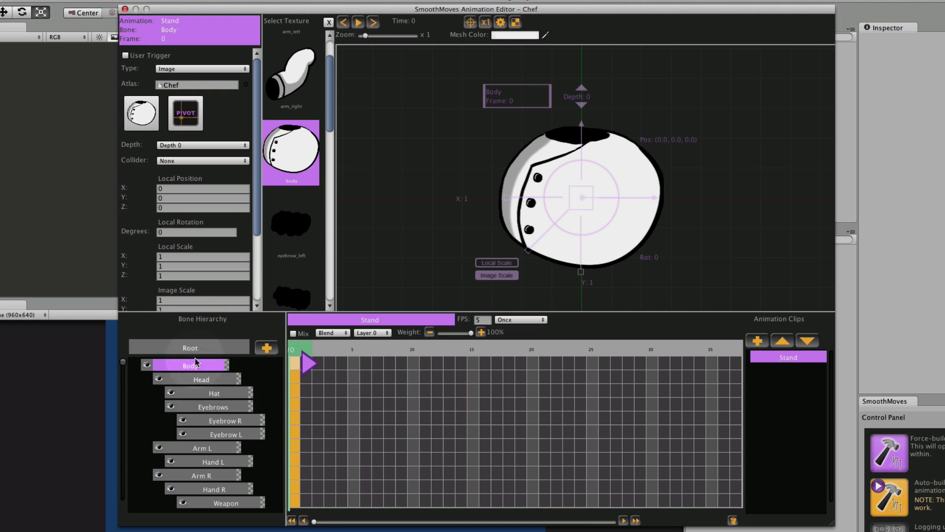
# Select every bone's frame-0 keyframe and bring up their Set Atlases options.
pyautogui.click(295, 378)
pyautogui.scroll(-4, 261, 433)
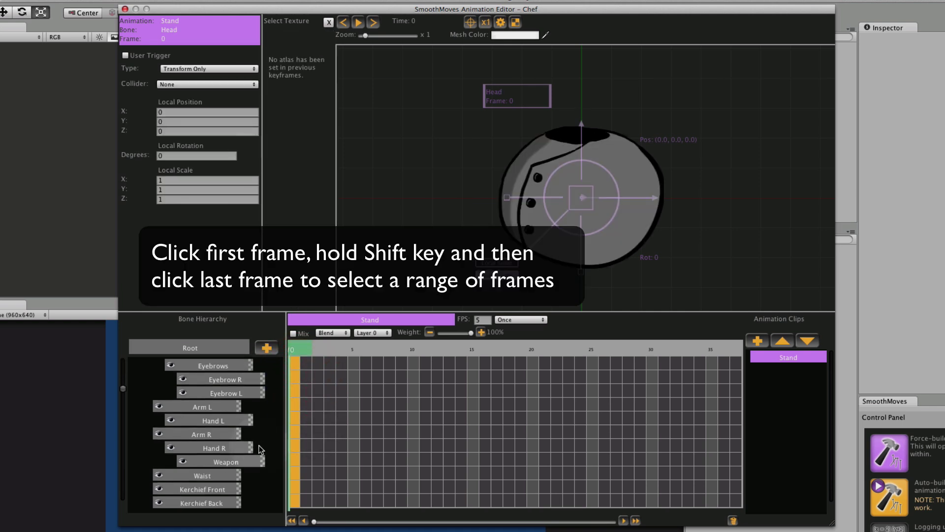
pyautogui.keyDown('shift'); pyautogui.click(295, 477); pyautogui.keyUp('shift')
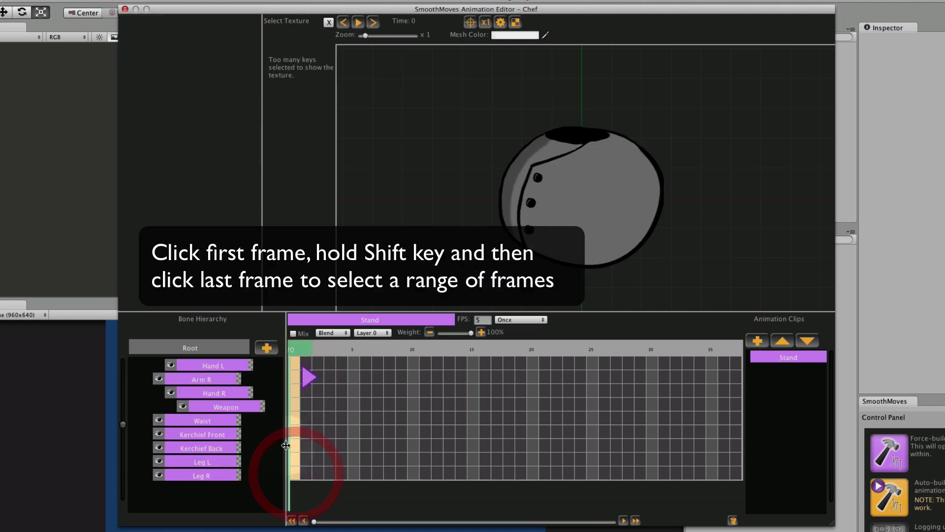
pyautogui.scroll(4, 266, 409)
pyautogui.scroll(2, 266, 409)
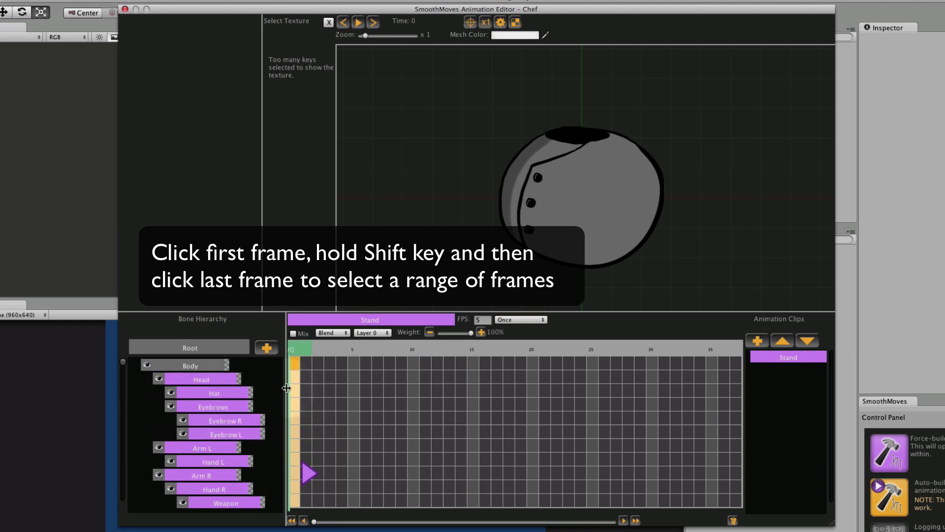
pyautogui.rightClick(297, 380)
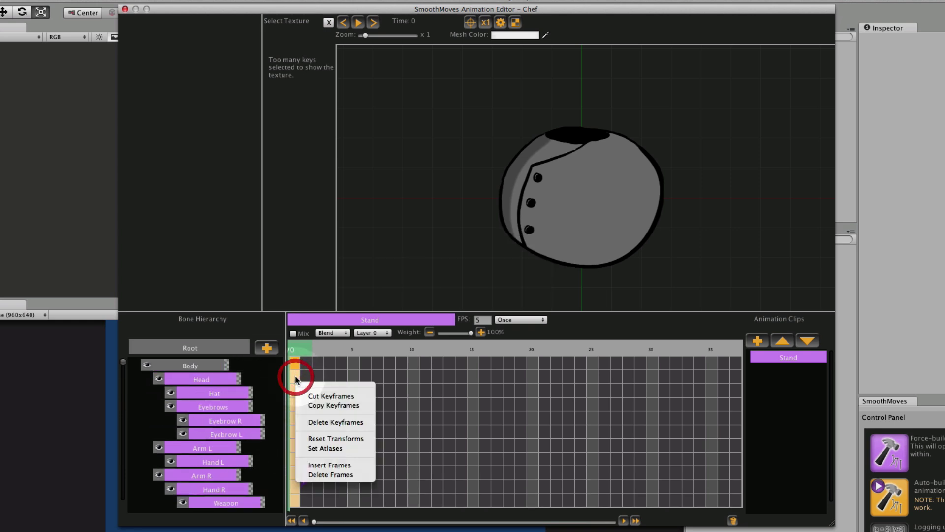
pyautogui.click(318, 447)
# Apply type Image and the Chef atlas to all selected frame-0 keyframes.
pyautogui.click(409, 94)
pyautogui.click(515, 93)
pyautogui.click(487, 104)
pyautogui.click(394, 107)
pyautogui.click(556, 107)
pyautogui.click(343, 79)
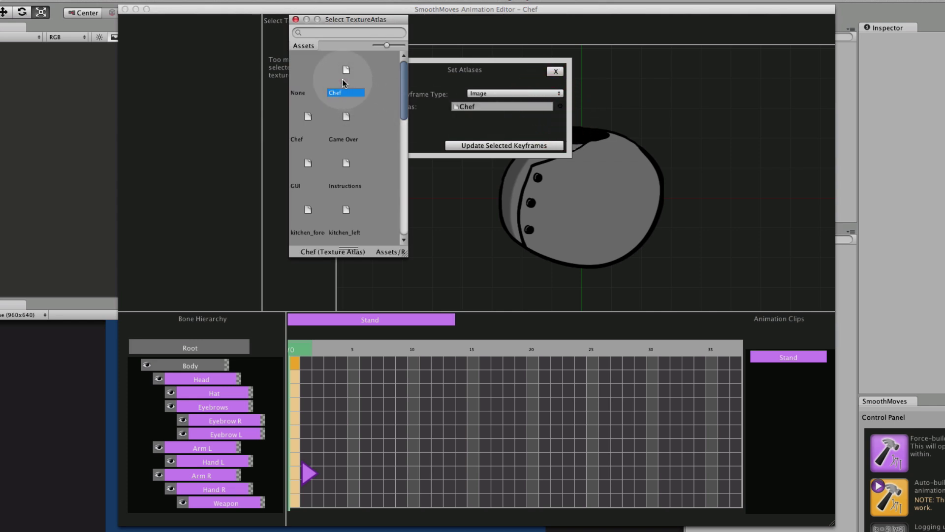
pyautogui.click(296, 19)
pyautogui.click(466, 146)
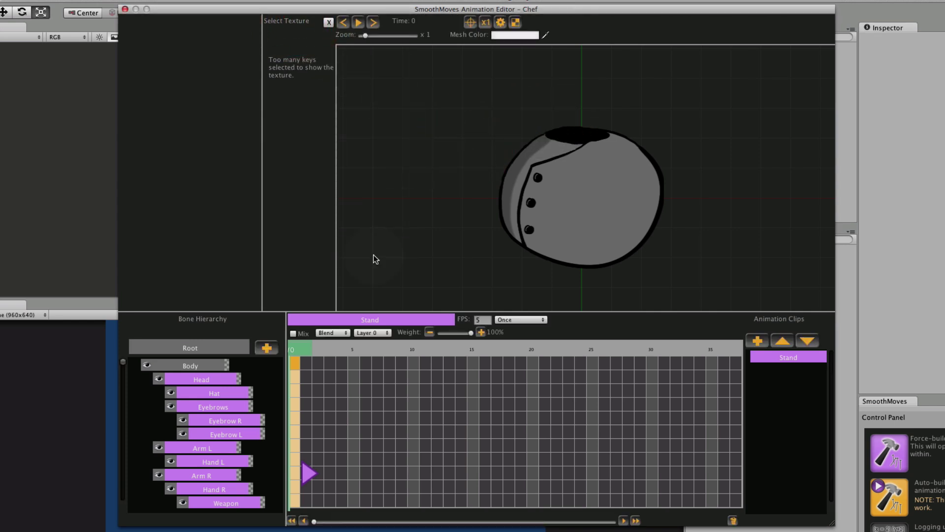
pyautogui.click(297, 378)
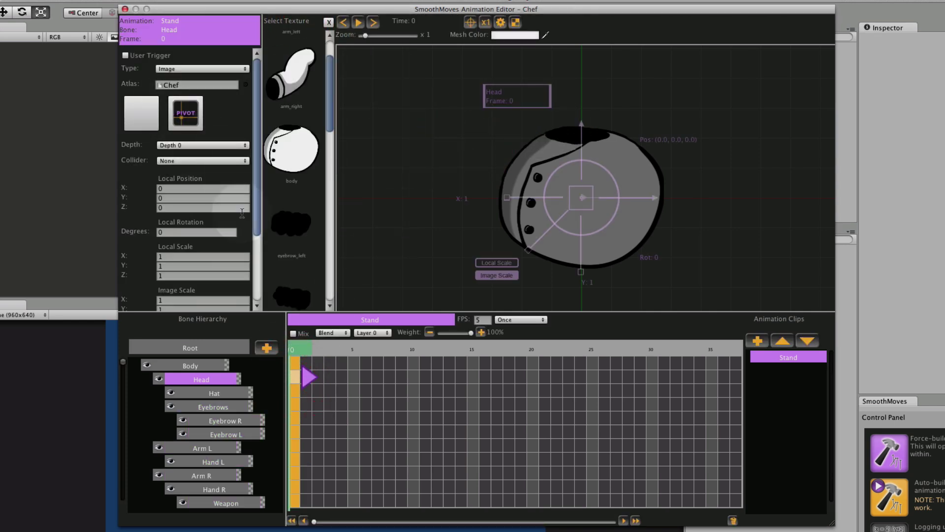
# Give the Head bone's frame-0 keyframe the head texture.
pyautogui.click(296, 393)
pyautogui.click(296, 406)
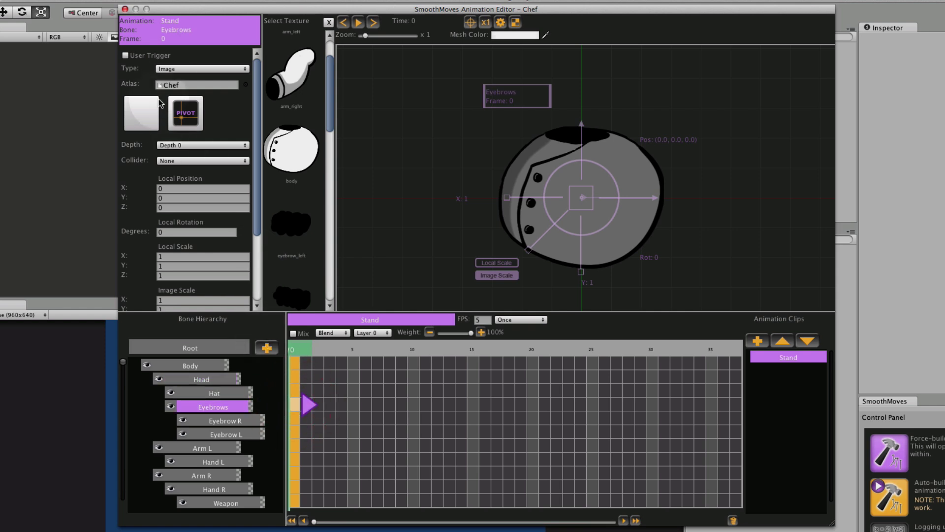
pyautogui.click(297, 378)
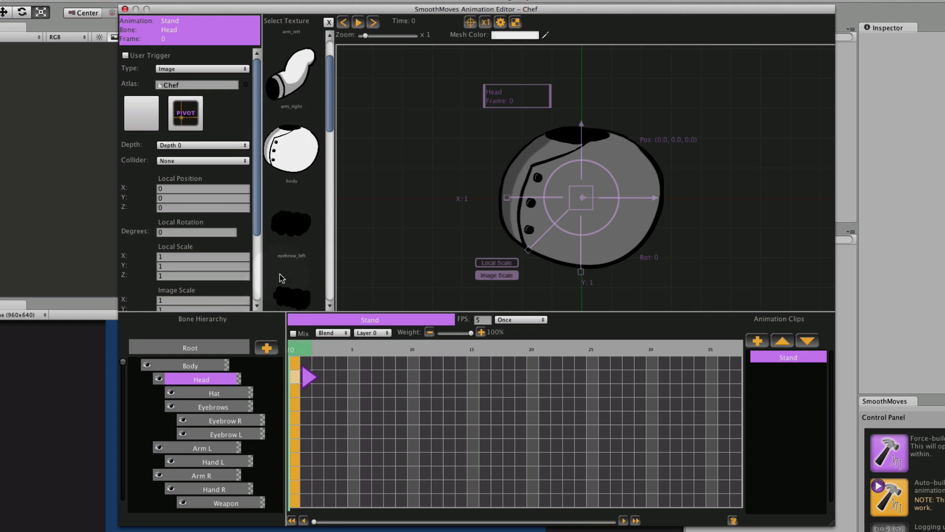
pyautogui.scroll(-10, 285, 240)
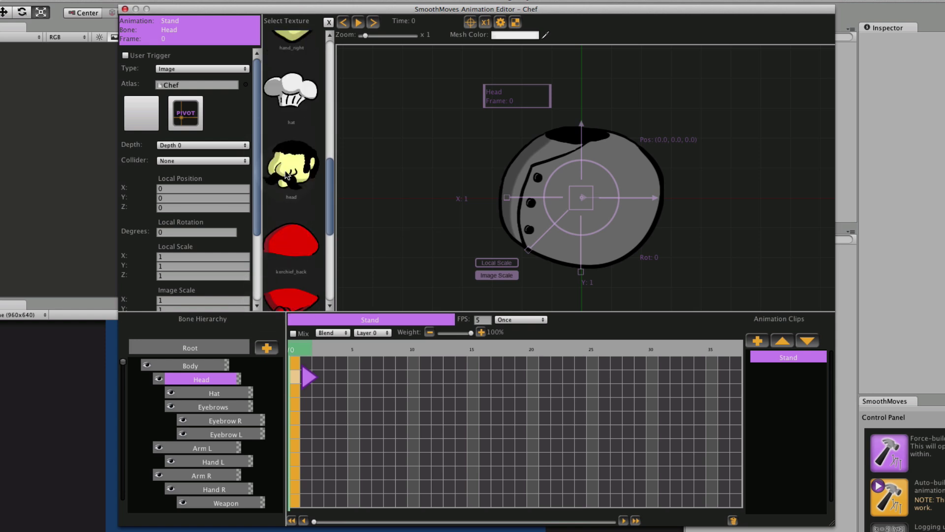
pyautogui.click(289, 169)
# Make the Eyebrows bone's frame-0 keyframe Transform Only, with no image.
pyautogui.click(295, 392)
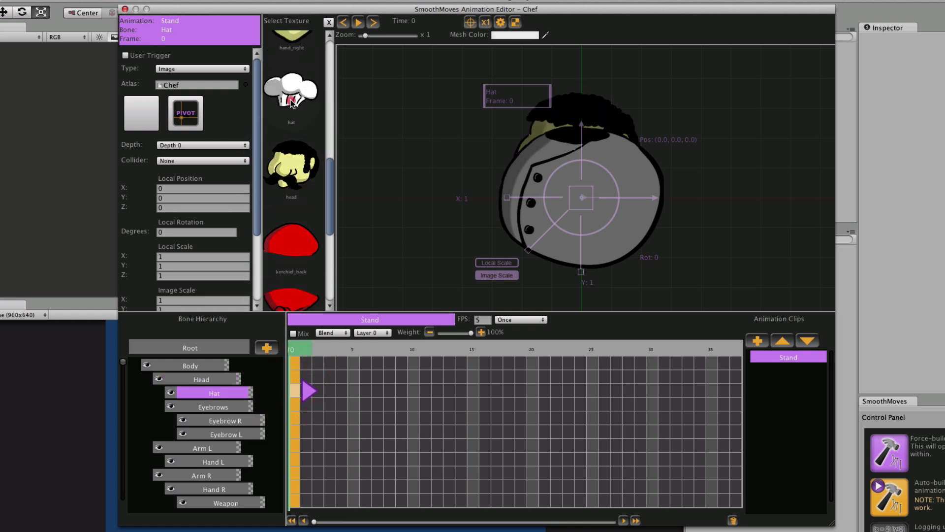
pyautogui.click(297, 403)
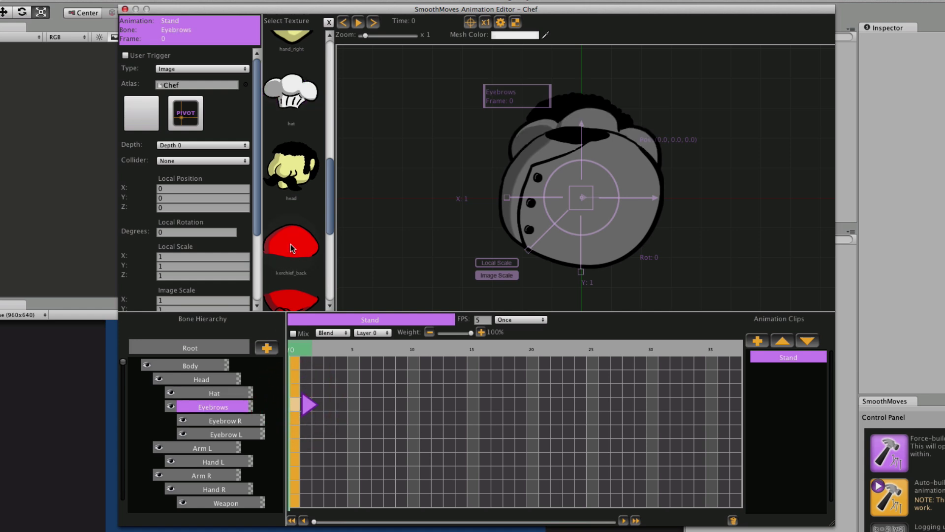
pyautogui.scroll(4, 291, 244)
pyautogui.scroll(3, 291, 249)
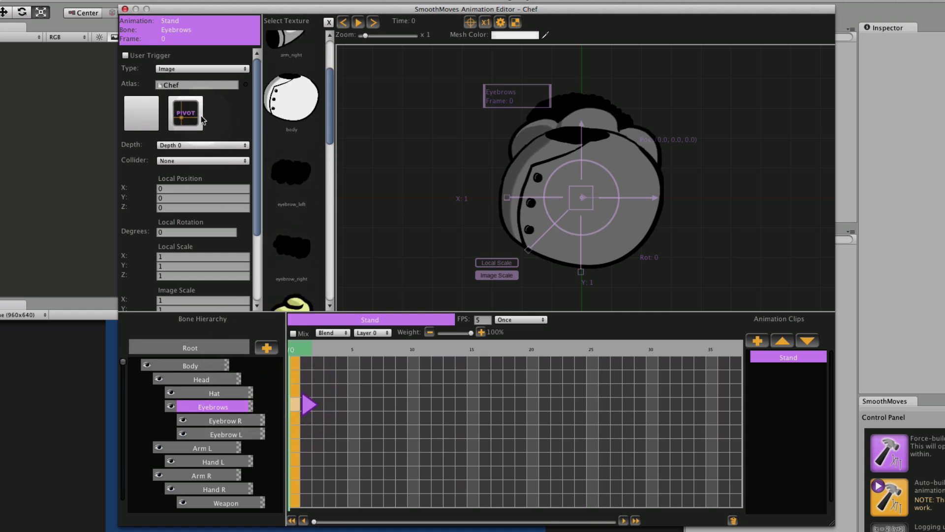
pyautogui.click(182, 67)
pyautogui.click(182, 61)
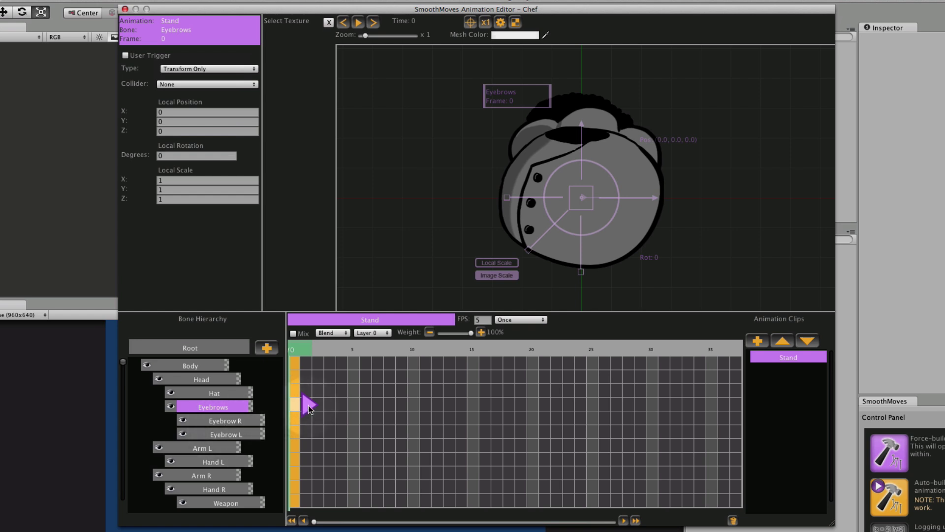
# Give Eyebrow R its eyebrow texture, then move on to the Eyebrow L and Weapon keys.
pyautogui.click(297, 420)
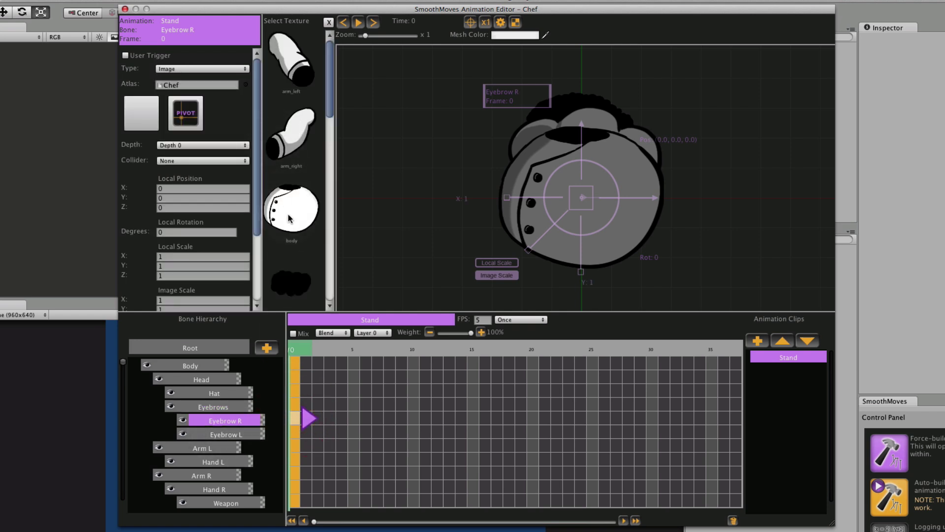
pyautogui.scroll(-2, 290, 220)
pyautogui.scroll(-2, 292, 265)
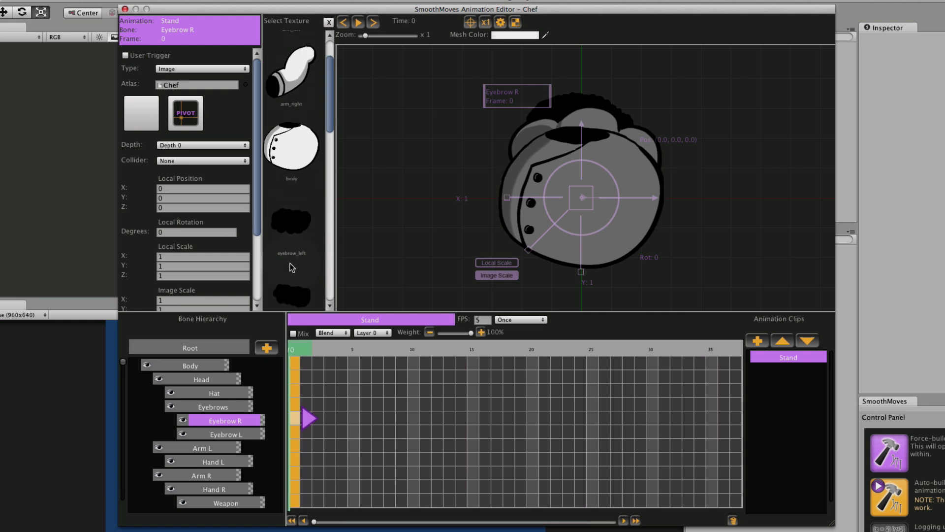
pyautogui.click(290, 296)
pyautogui.click(298, 433)
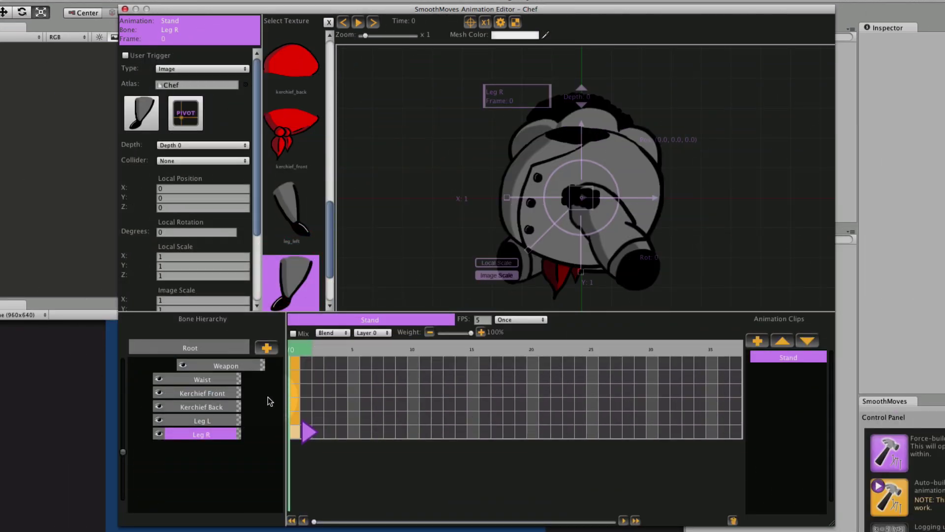
pyautogui.scroll(4, 268, 396)
pyautogui.click(294, 420)
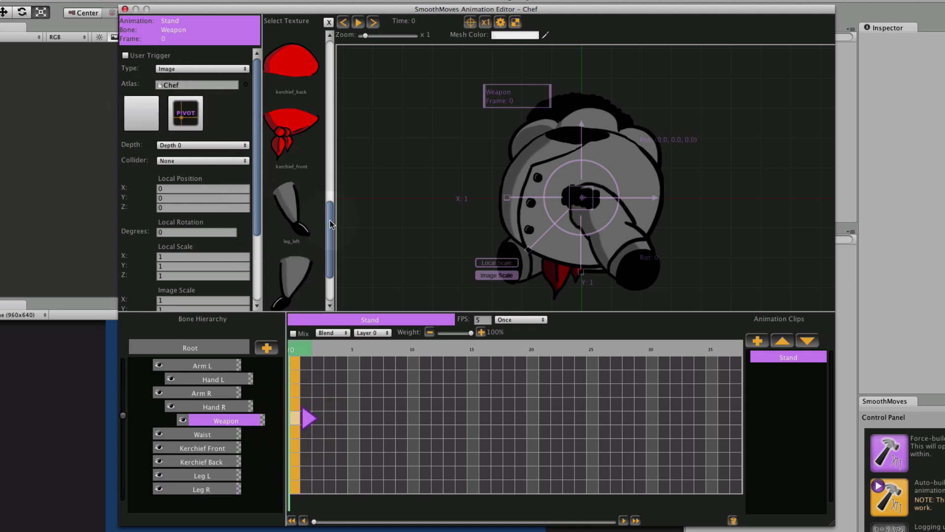
# Assign the Weapons atlas and the knife texture to the Weapon bone's frame-0 key.
pyautogui.moveTo(331, 224); pyautogui.dragTo(329, 64)
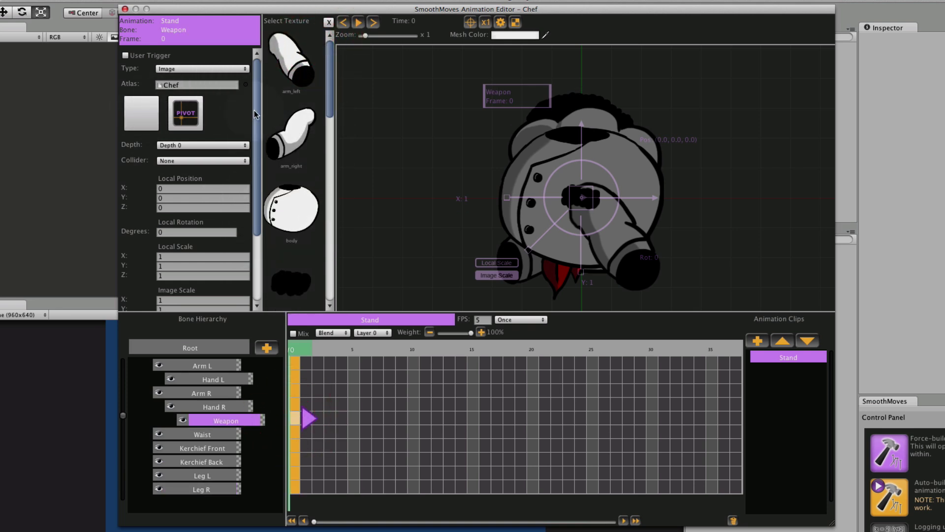
pyautogui.click(246, 85)
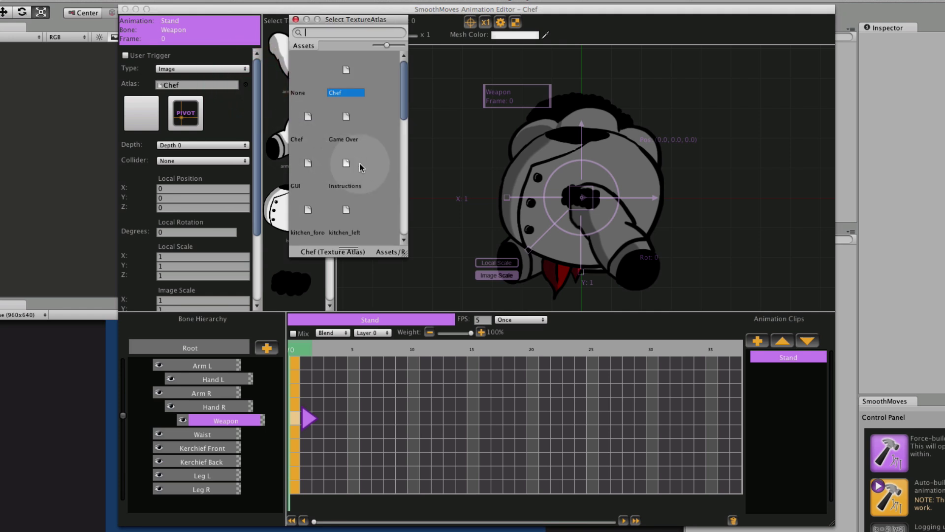
pyautogui.scroll(-5, 361, 165)
pyautogui.scroll(-2, 362, 164)
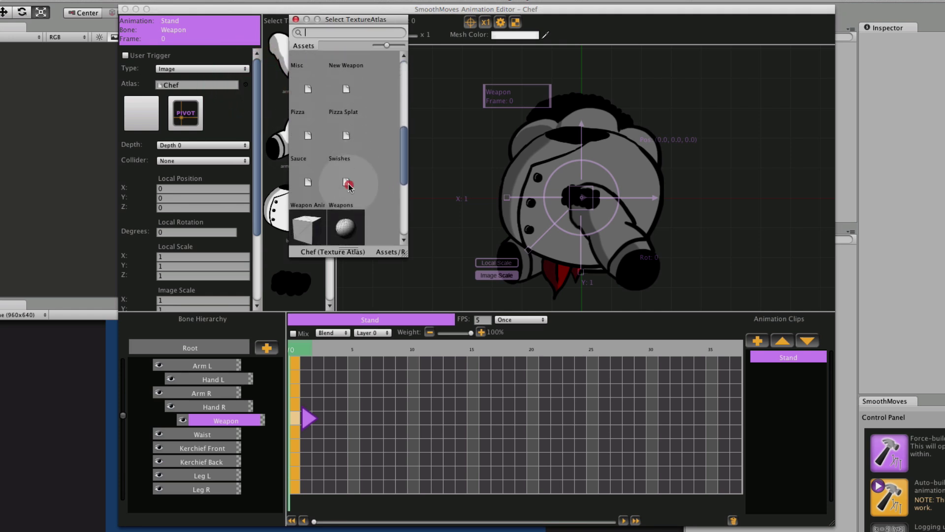
pyautogui.click(346, 224)
pyautogui.click(296, 19)
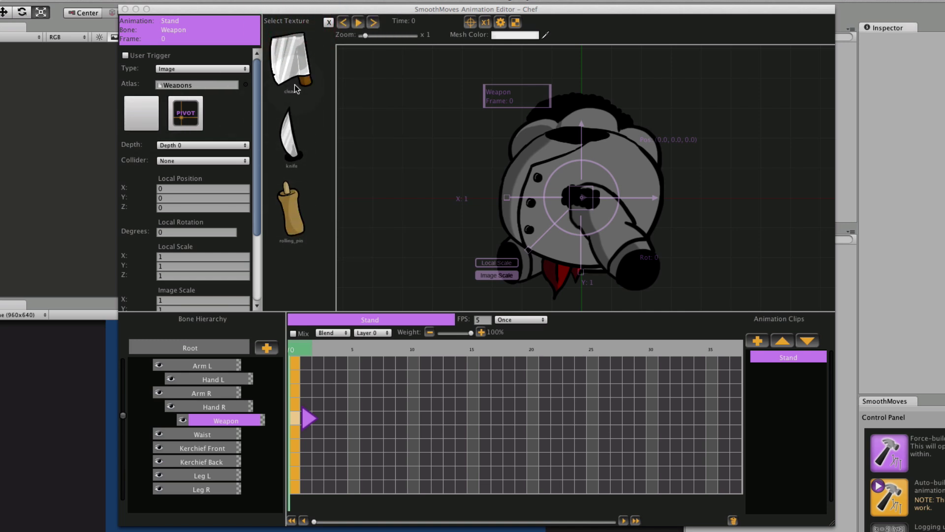
pyautogui.click(292, 137)
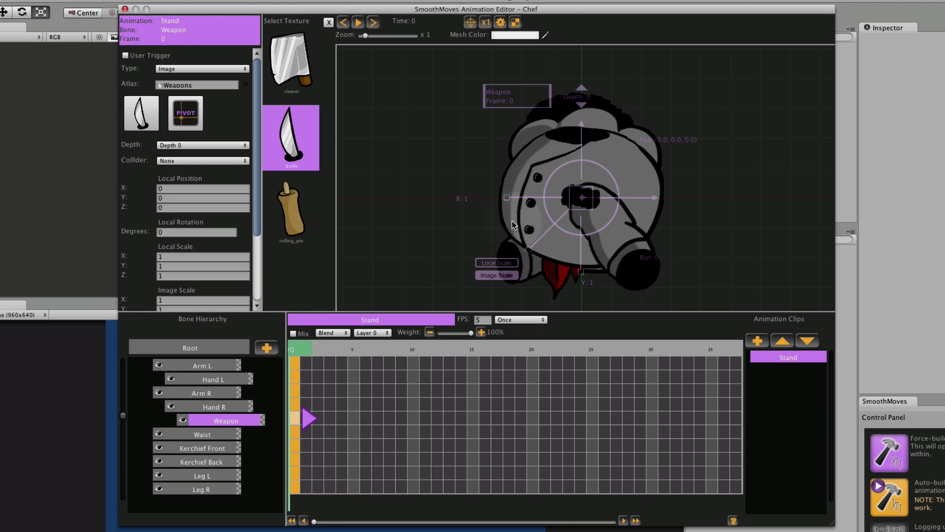
# Position the knife at X 276, Y 87 on the canvas.
pyautogui.moveTo(461, 312); pyautogui.dragTo(462, 364)
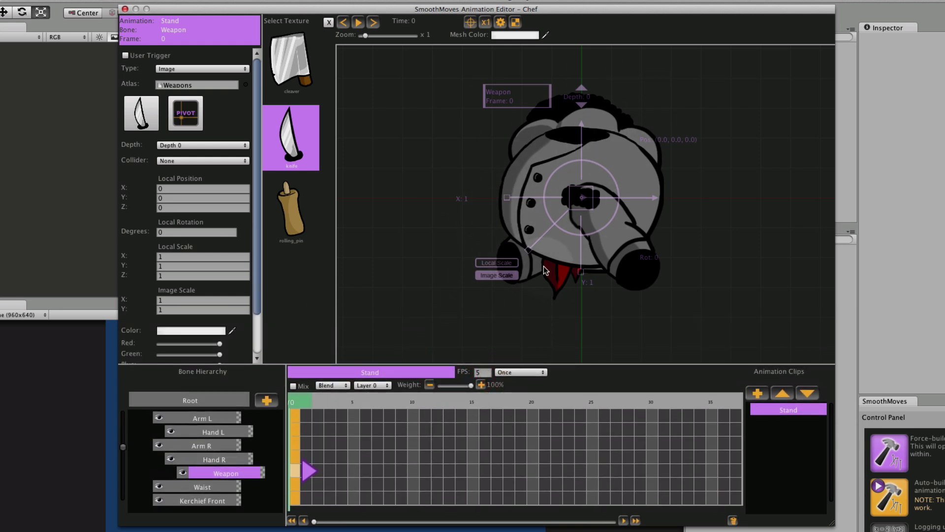
pyautogui.moveTo(688, 178)
pyautogui.mouseDown()
pyautogui.moveTo(640, 213)
pyautogui.moveTo(629, 203)
pyautogui.moveTo(679, 175)
pyautogui.moveTo(692, 180)
pyautogui.mouseUp()
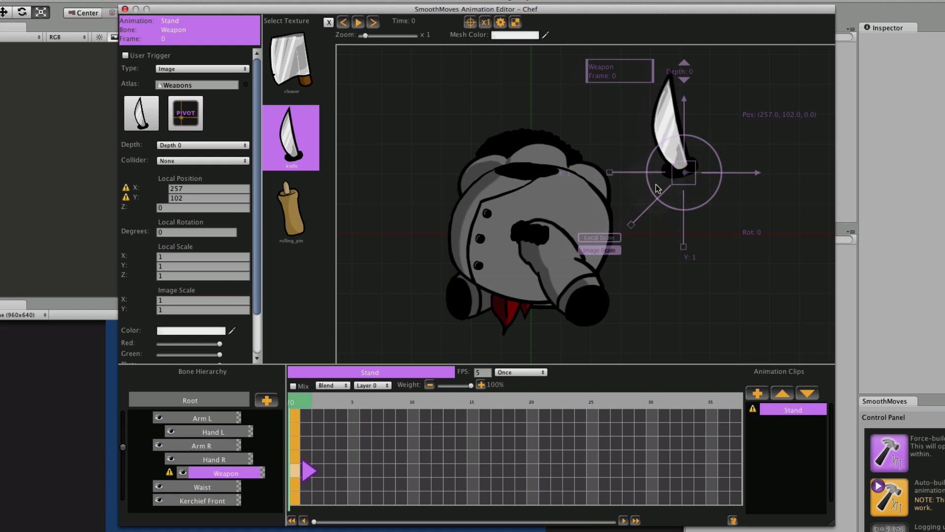
pyautogui.moveTo(675, 179); pyautogui.dragTo(673, 178)
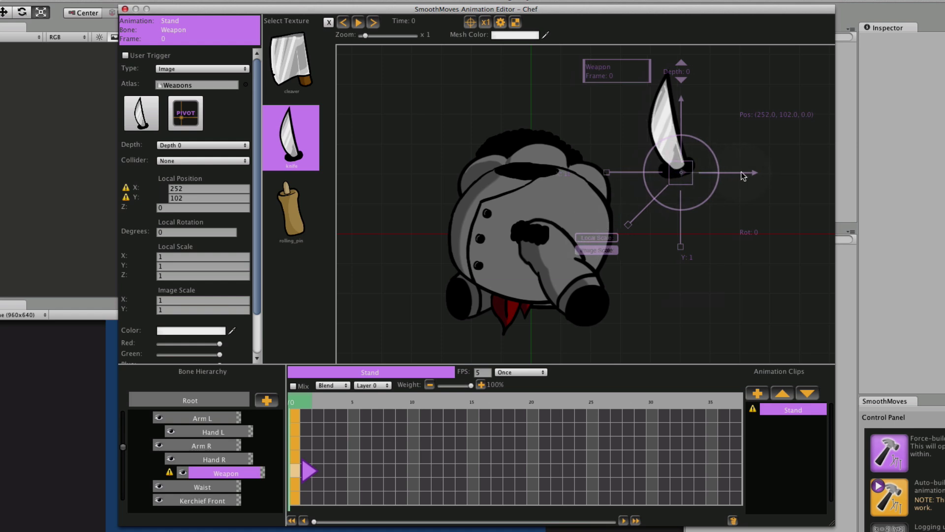
pyautogui.moveTo(743, 175); pyautogui.dragTo(756, 174)
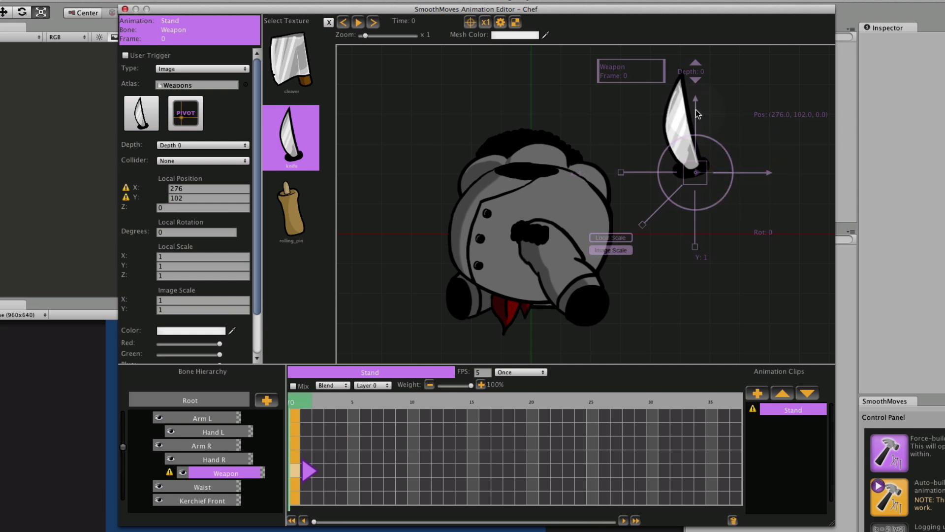
pyautogui.moveTo(693, 181); pyautogui.dragTo(693, 190)
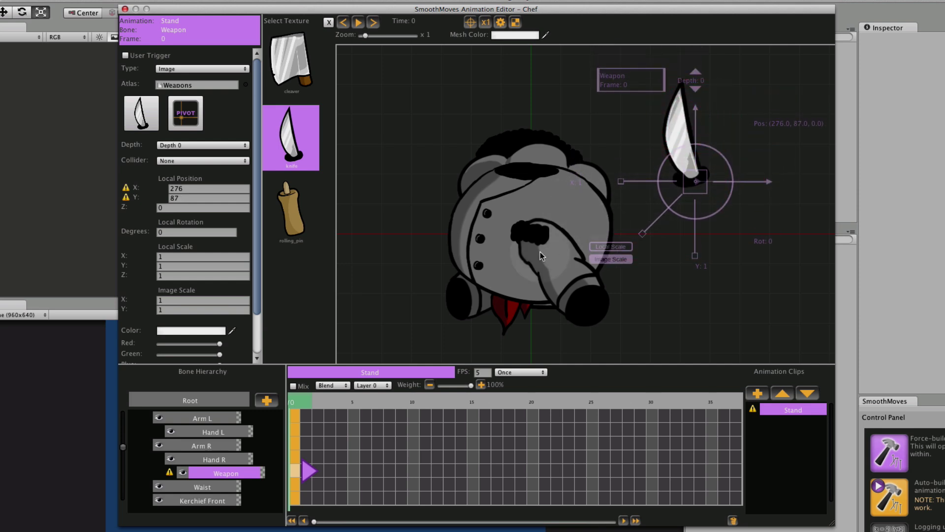
pyautogui.click(482, 230)
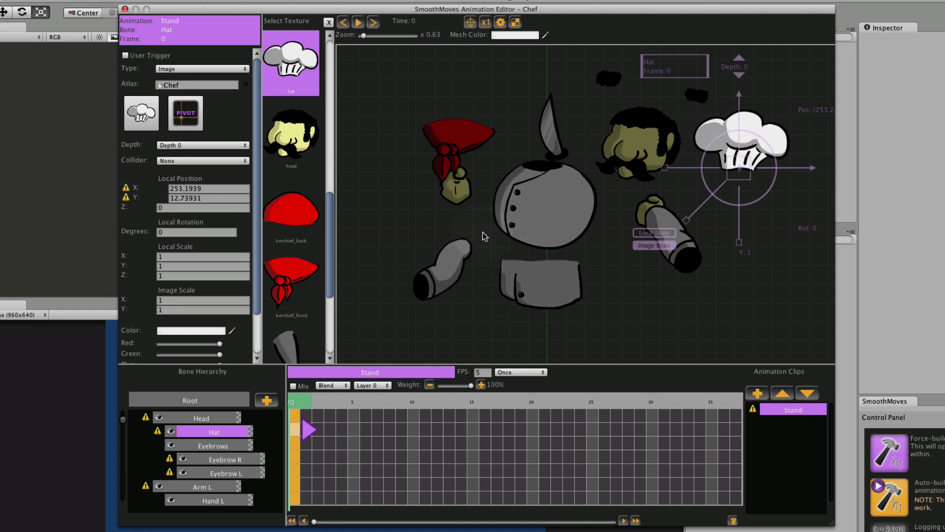
# Move the Body up-left, then shift Leg L and Leg R down-right.
pyautogui.click(534, 212)
pyautogui.moveTo(543, 207); pyautogui.dragTo(446, 118)
pyautogui.scroll(-5, 264, 466)
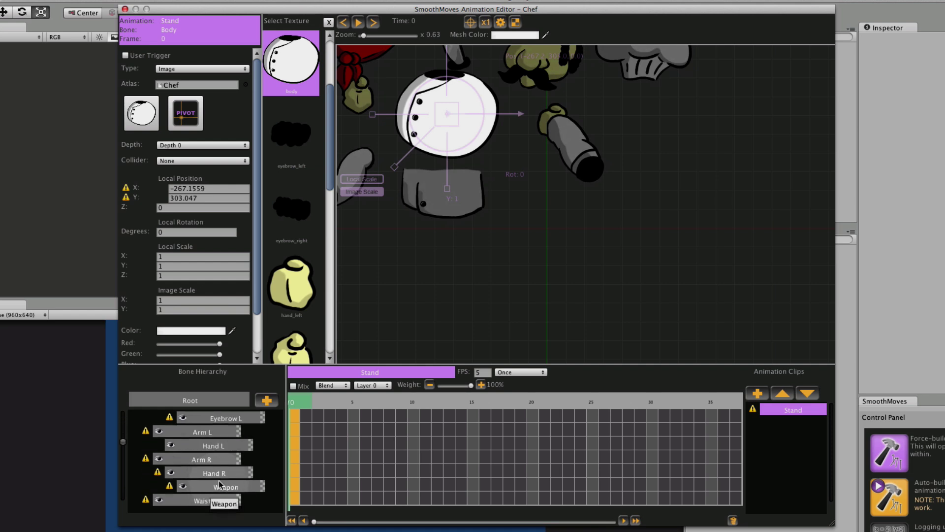
pyautogui.click(296, 458)
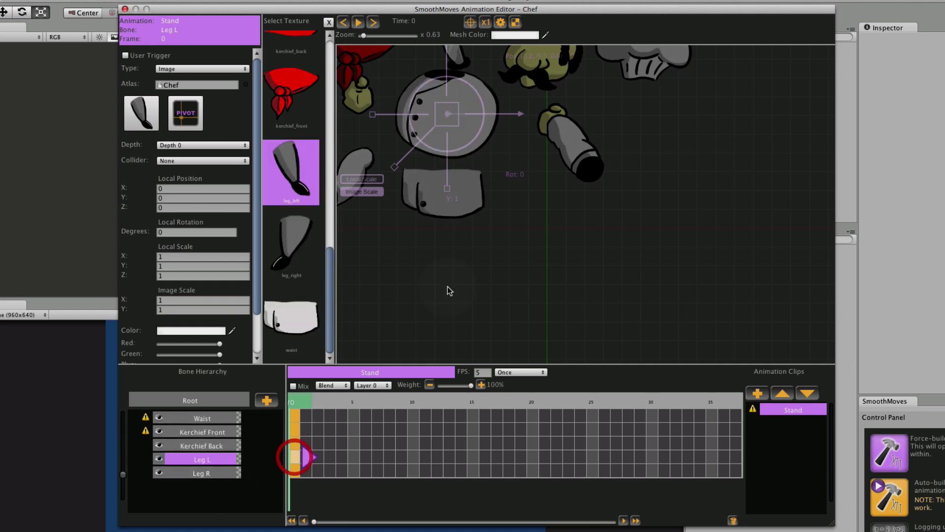
pyautogui.moveTo(446, 114); pyautogui.dragTo(563, 195)
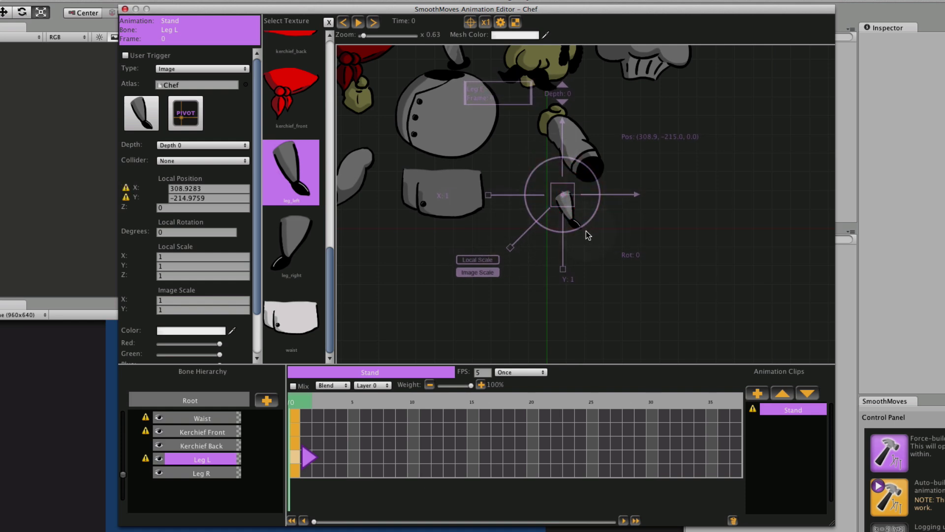
pyautogui.click(297, 473)
pyautogui.moveTo(447, 111); pyautogui.dragTo(536, 192)
# Place the Waist above the legs and nudge the left leg further right.
pyautogui.click(296, 419)
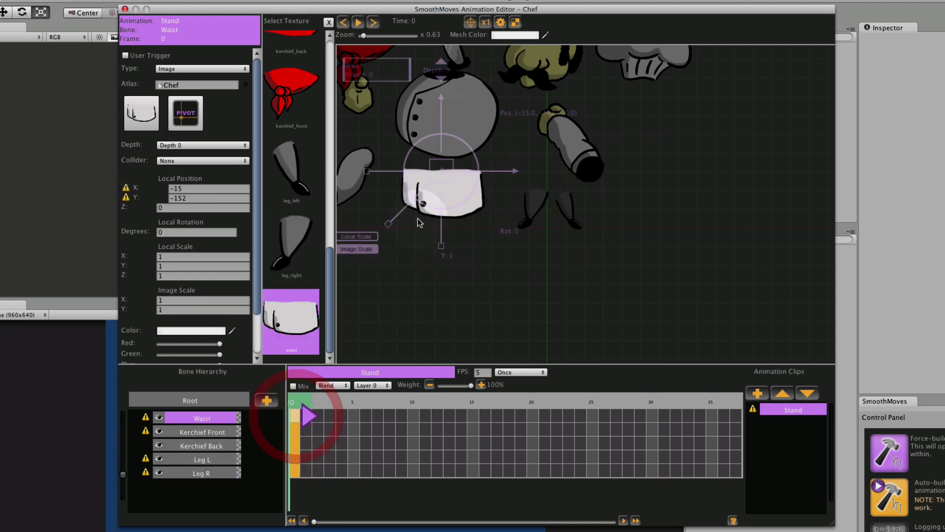
pyautogui.moveTo(440, 178); pyautogui.dragTo(545, 168)
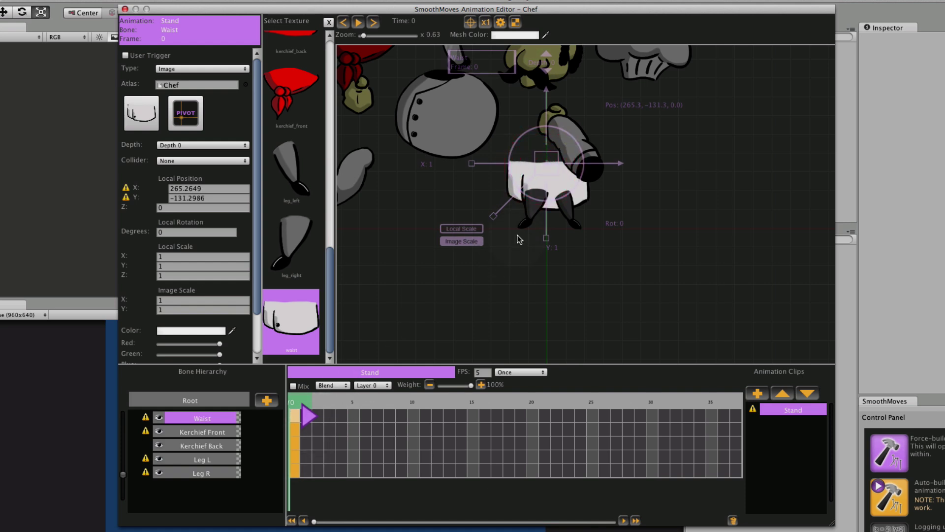
pyautogui.click(517, 193)
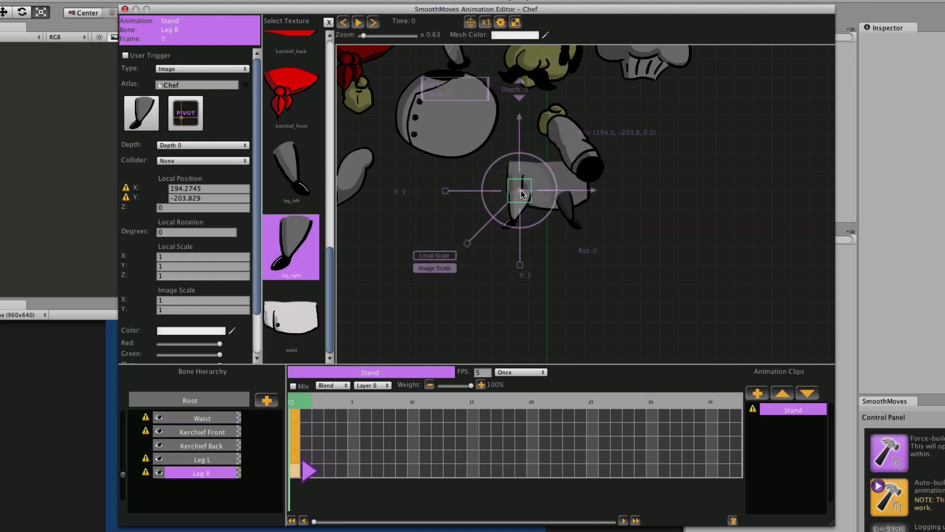
pyautogui.click(553, 200)
pyautogui.moveTo(553, 200); pyautogui.dragTo(579, 197)
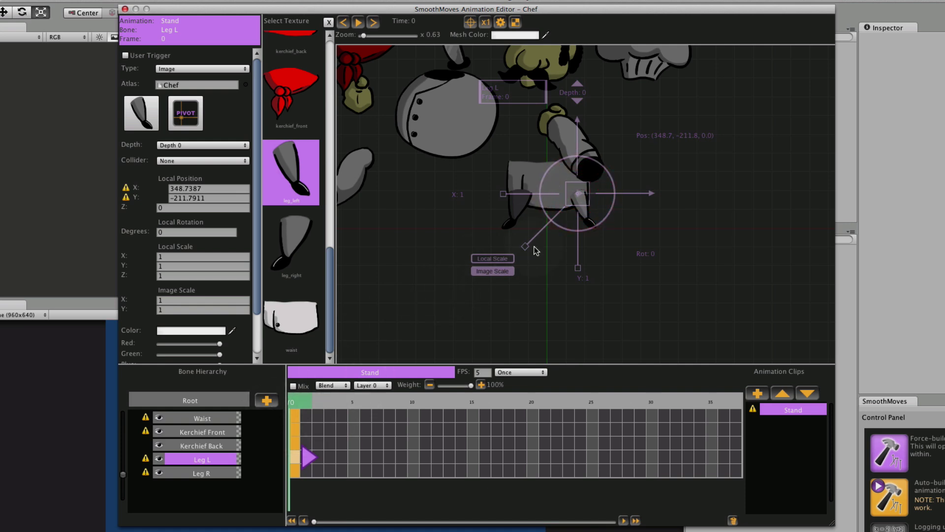
pyautogui.moveTo(612, 196); pyautogui.dragTo(652, 253)
pyautogui.scroll(5, 228, 436)
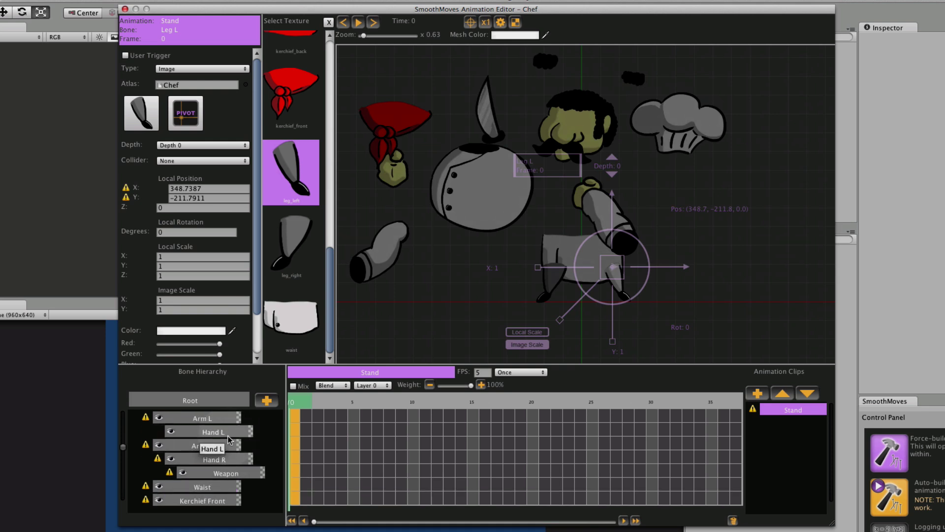
# Shift the Body slightly right and move the Waist piece left on the canvas.
pyautogui.click(294, 418)
pyautogui.moveTo(481, 191)
pyautogui.mouseDown()
pyautogui.moveTo(571, 202)
pyautogui.moveTo(477, 190)
pyautogui.mouseUp()
pyautogui.scroll(-4, 238, 490)
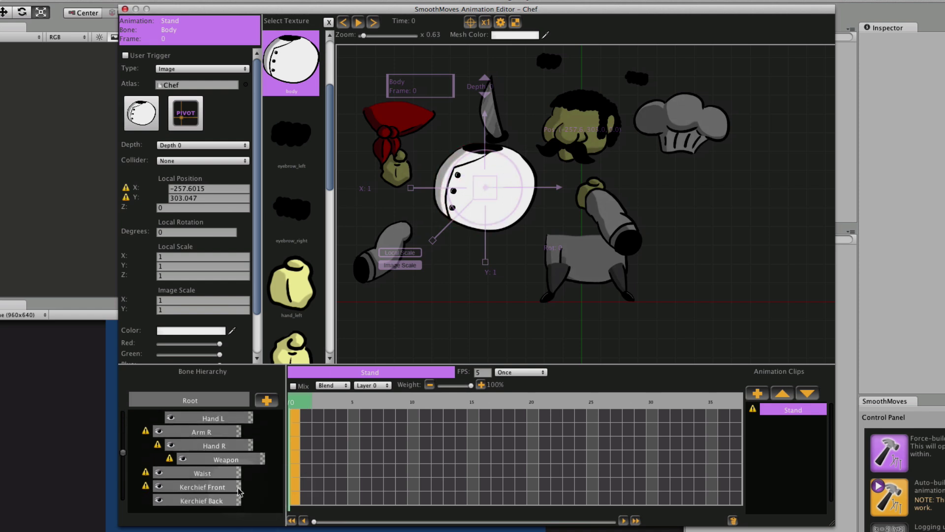
pyautogui.scroll(-2, 238, 491)
pyautogui.click(194, 447)
pyautogui.moveTo(578, 234); pyautogui.dragTo(486, 211)
# Make Waist a direct child of Root and pull both legs up to the waist.
pyautogui.click(203, 487)
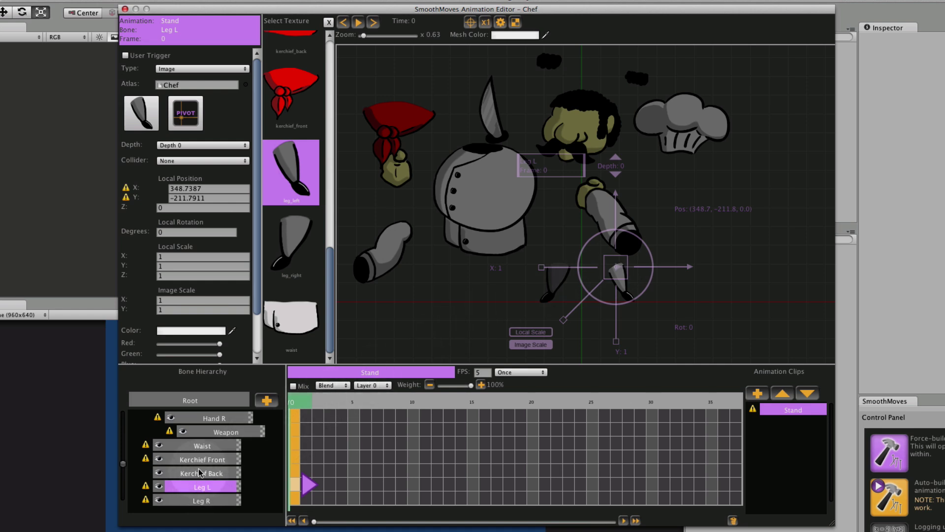
pyautogui.click(202, 446)
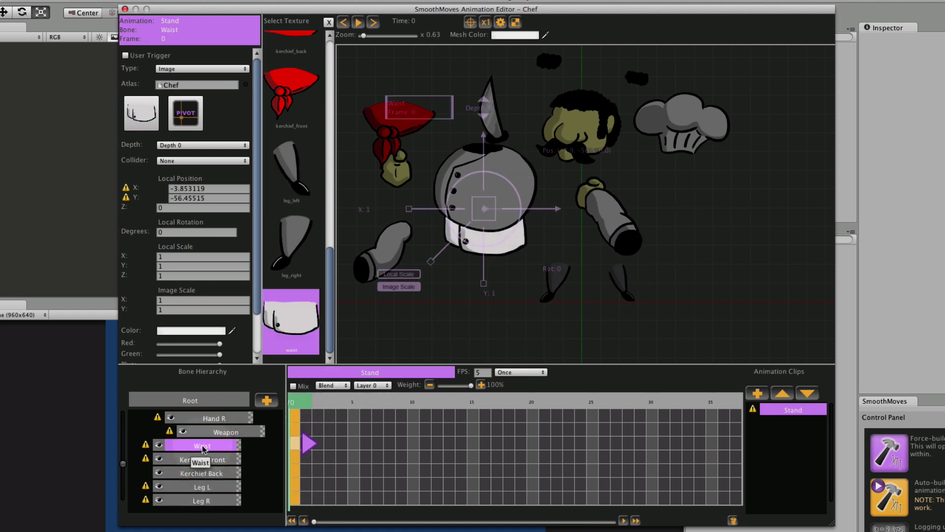
pyautogui.moveTo(202, 446); pyautogui.dragTo(191, 400)
pyautogui.moveTo(200, 487); pyautogui.dragTo(193, 400)
pyautogui.moveTo(591, 289); pyautogui.dragTo(550, 208)
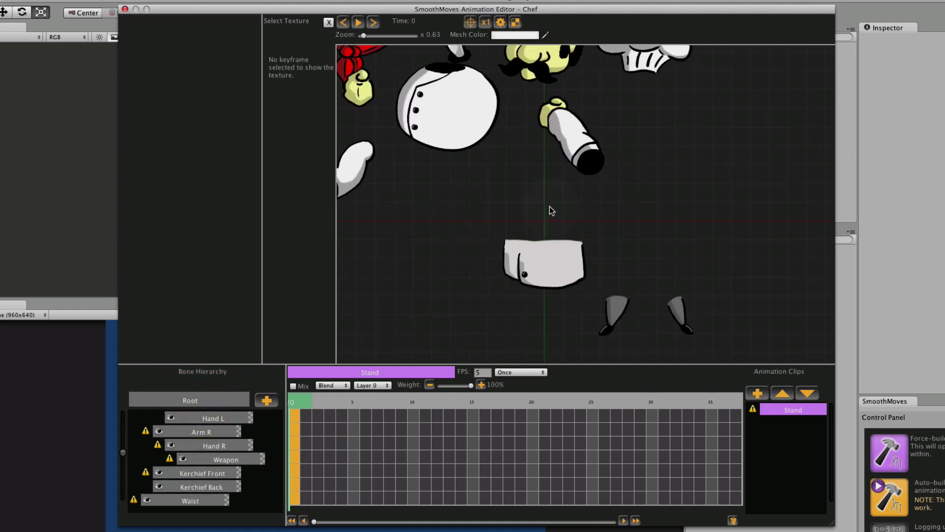
pyautogui.click(612, 306)
pyautogui.moveTo(612, 306); pyautogui.dragTo(527, 183)
pyautogui.moveTo(687, 312); pyautogui.dragTo(528, 193)
pyautogui.click(516, 211)
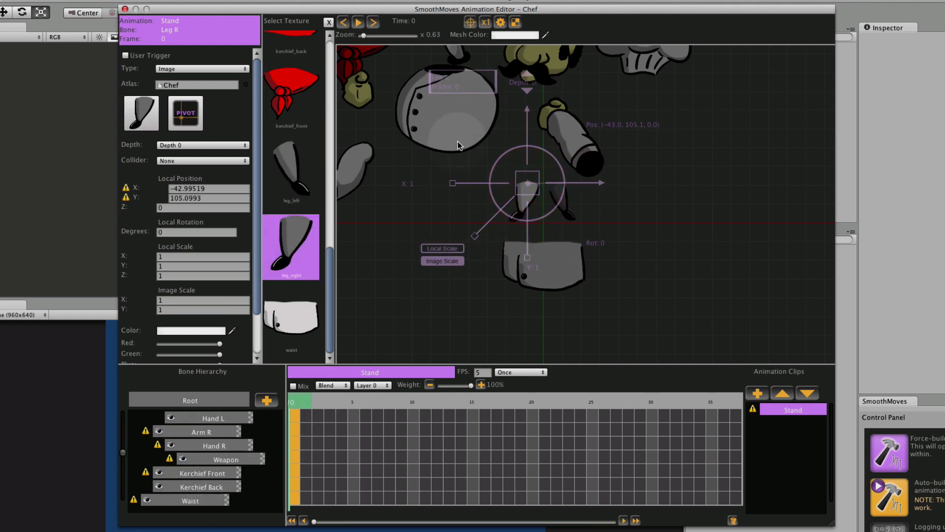
# Join the waist, body, head and hat into a stacked figure on the canvas.
pyautogui.moveTo(650, 245); pyautogui.dragTo(660, 265)
pyautogui.moveTo(579, 325); pyautogui.dragTo(572, 222)
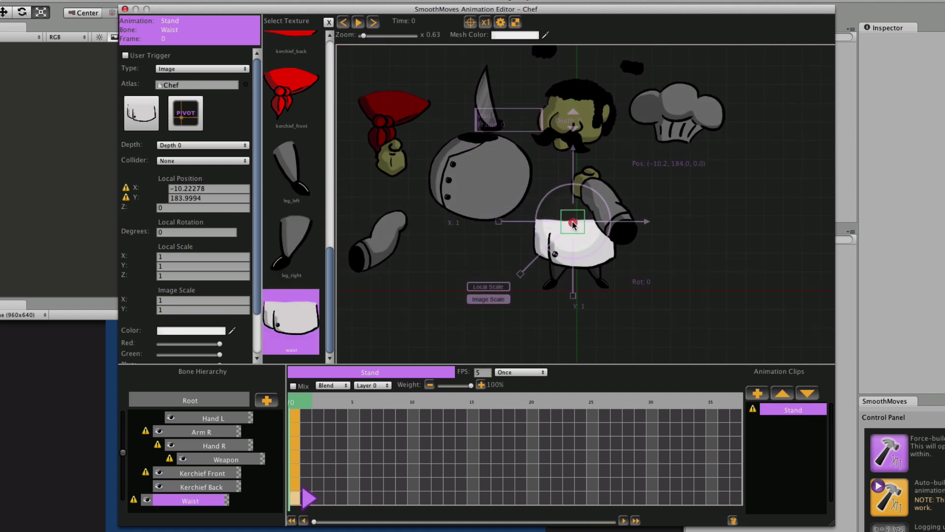
pyautogui.click(482, 180)
pyautogui.moveTo(481, 180); pyautogui.dragTo(573, 198)
pyautogui.click(655, 147)
pyautogui.moveTo(655, 147); pyautogui.dragTo(580, 158)
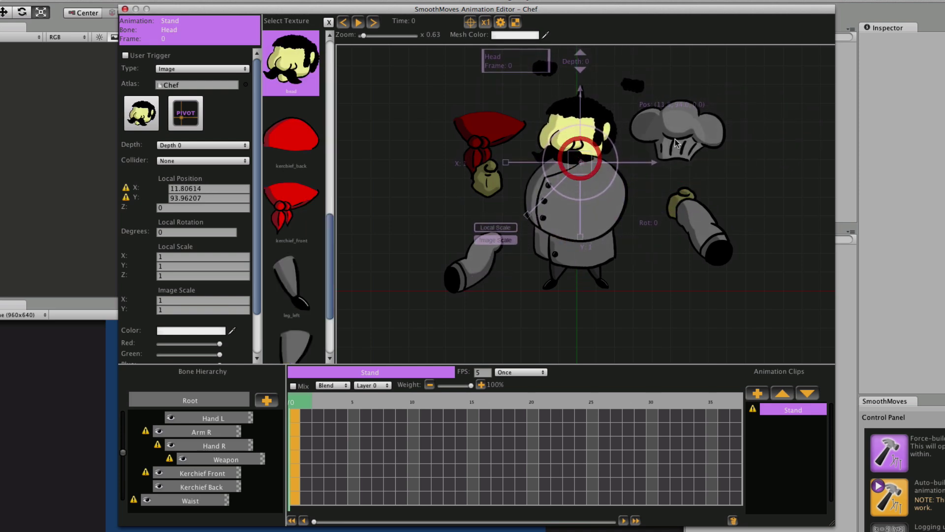
pyautogui.click(678, 156)
pyautogui.moveTo(678, 156); pyautogui.dragTo(589, 105)
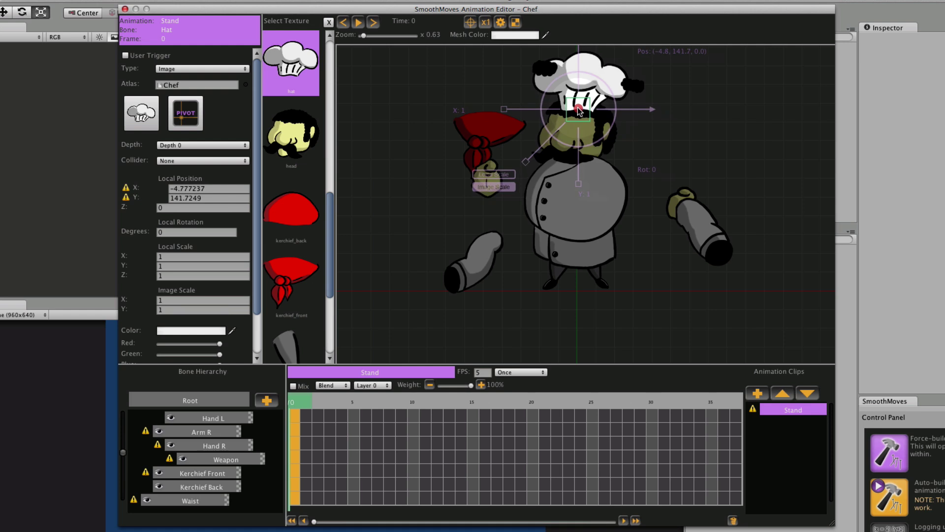
# Attach the left arm to the body and place Eyebrow L at -27.1, 9.5.
pyautogui.click(687, 219)
pyautogui.moveTo(687, 218); pyautogui.dragTo(622, 175)
pyautogui.click(295, 473)
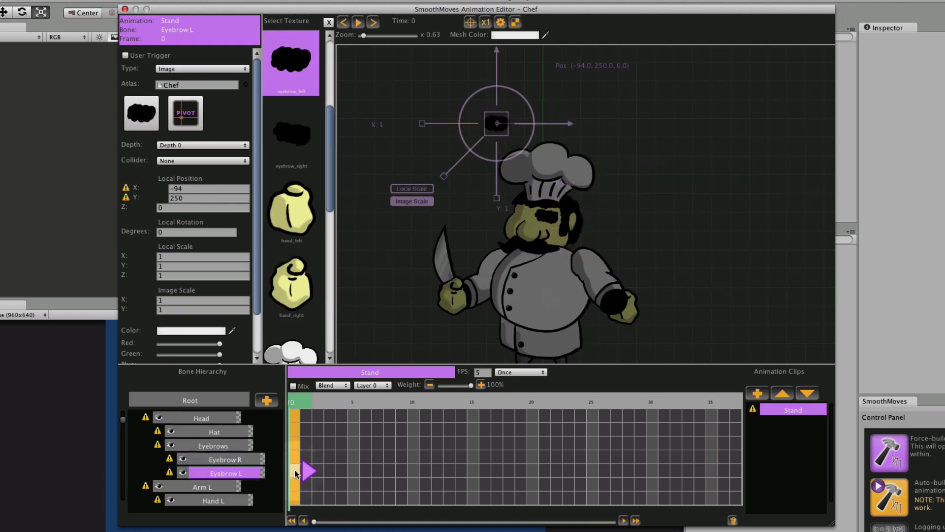
pyautogui.moveTo(498, 123); pyautogui.dragTo(524, 213)
pyautogui.moveTo(708, 264); pyautogui.dragTo(691, 232)
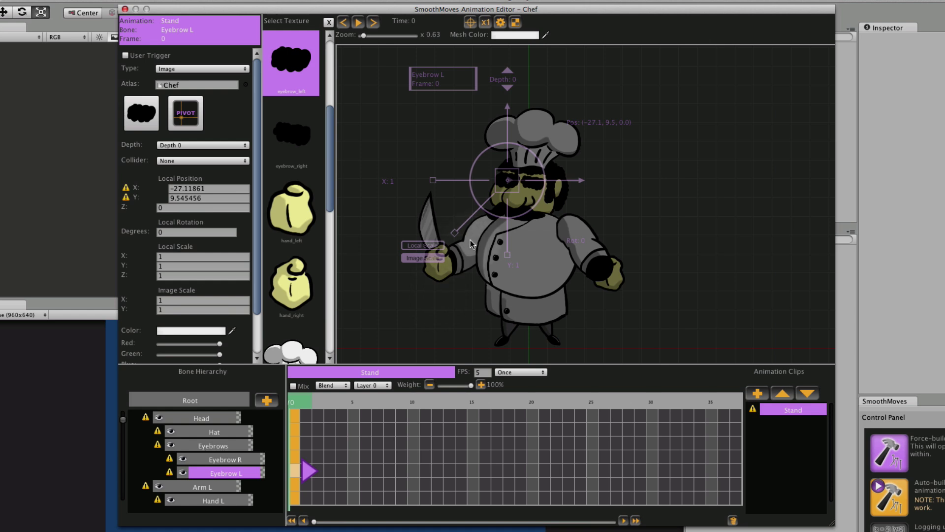
pyautogui.scroll(-5, 258, 463)
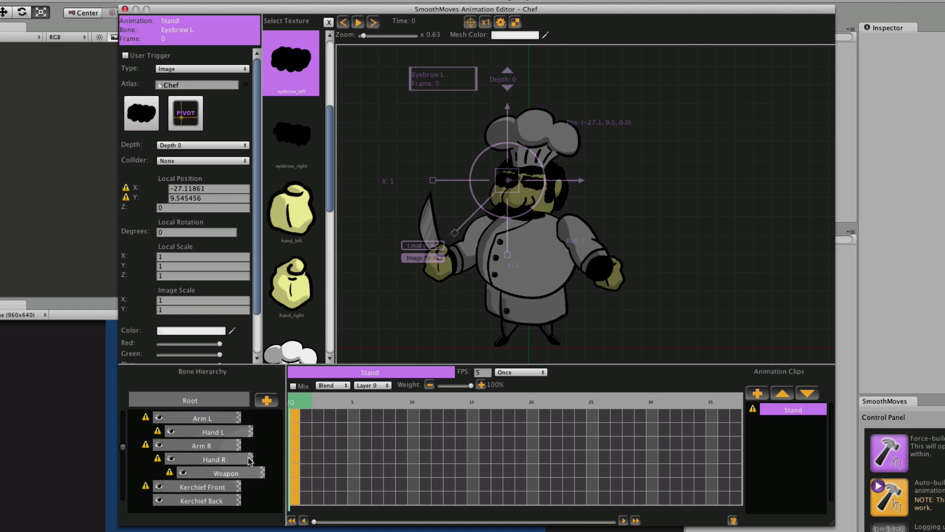
# Set the right arm to Depth 20 and the right hand to Depth 19.
pyautogui.click(295, 444)
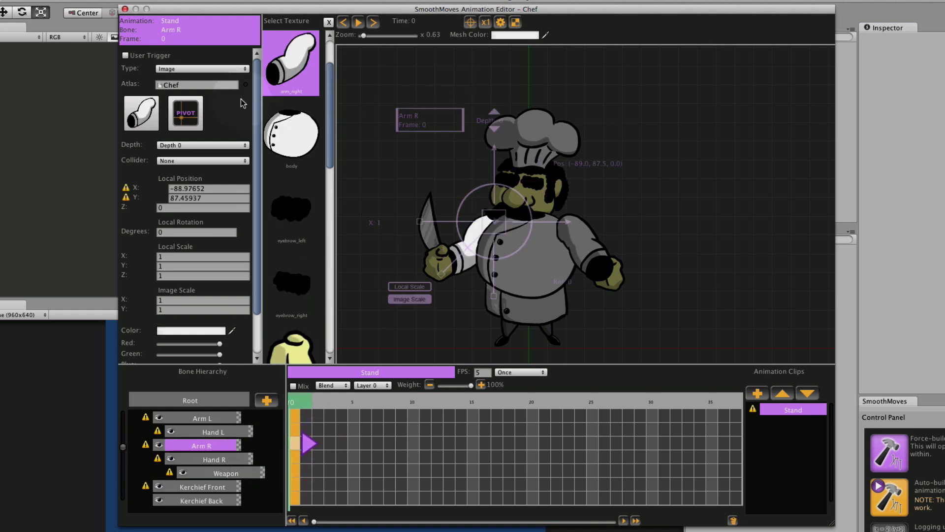
pyautogui.click(178, 147)
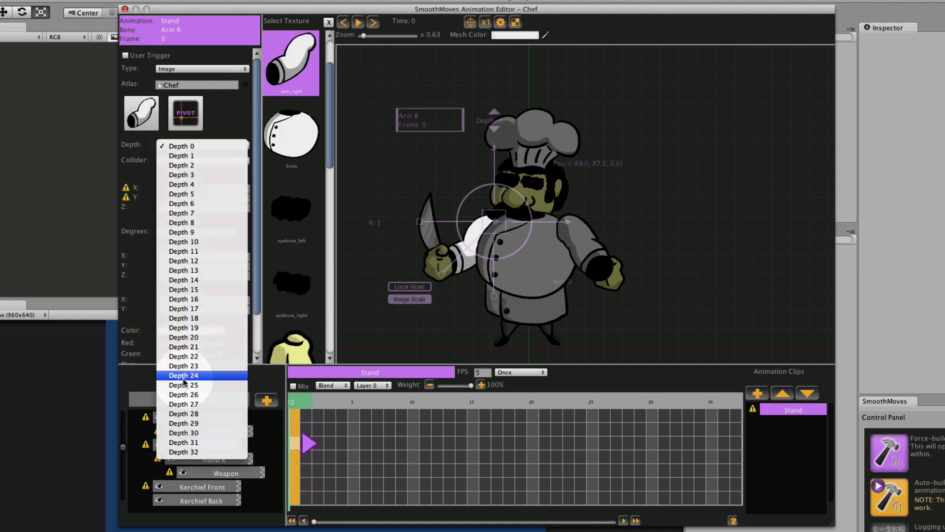
pyautogui.click(198, 338)
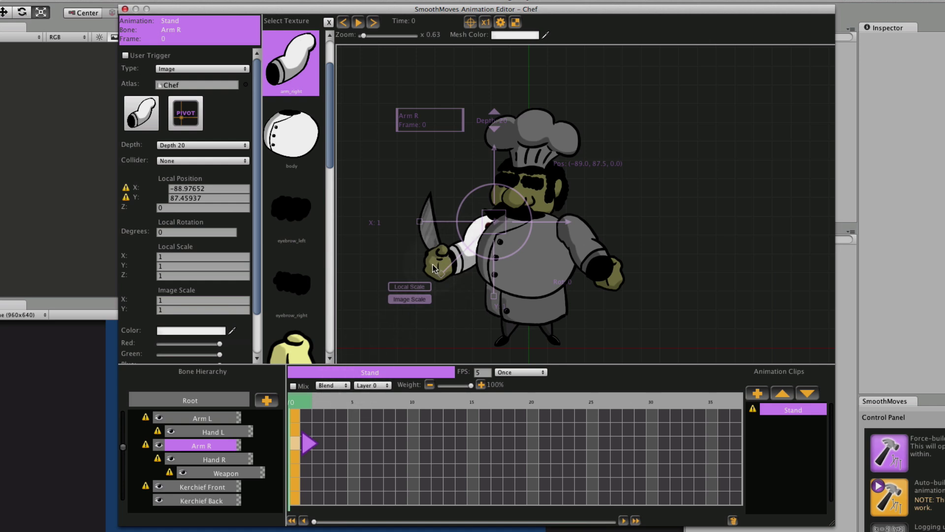
pyautogui.click(294, 461)
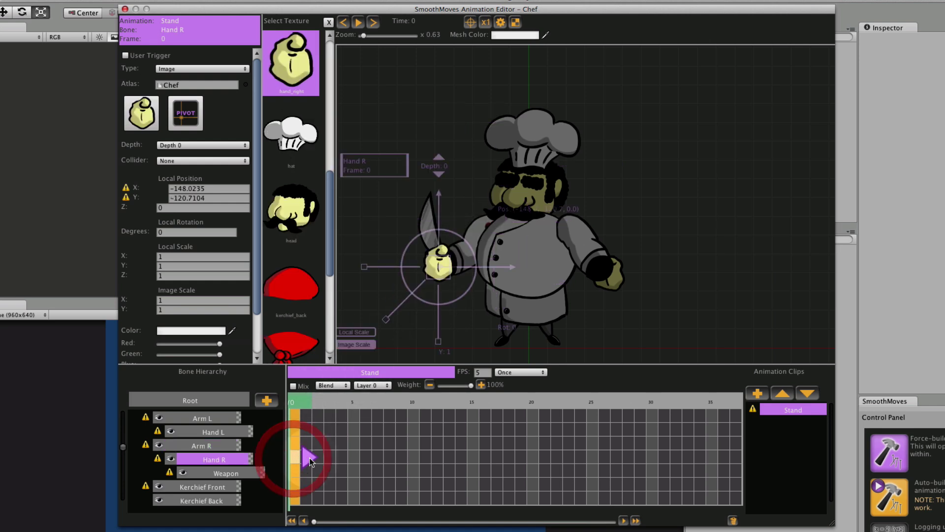
pyautogui.click(193, 145)
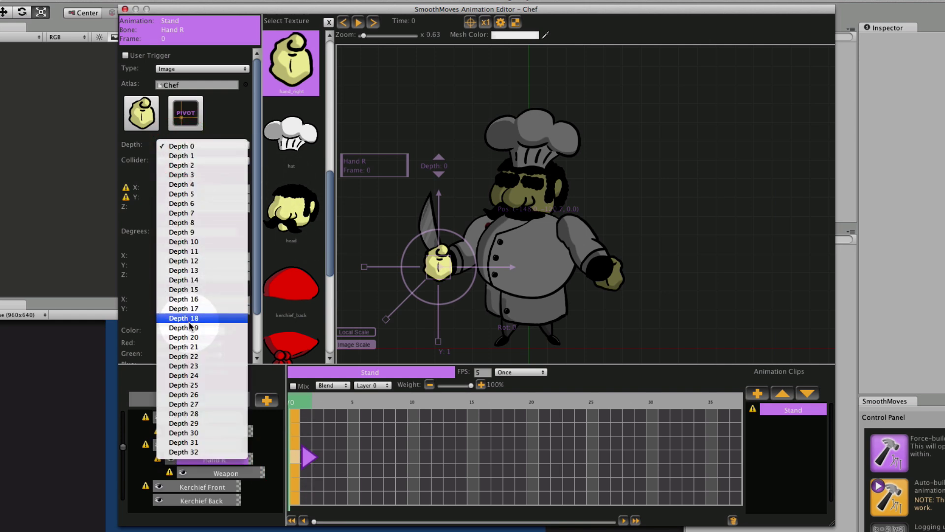
pyautogui.click(187, 327)
pyautogui.click(314, 427)
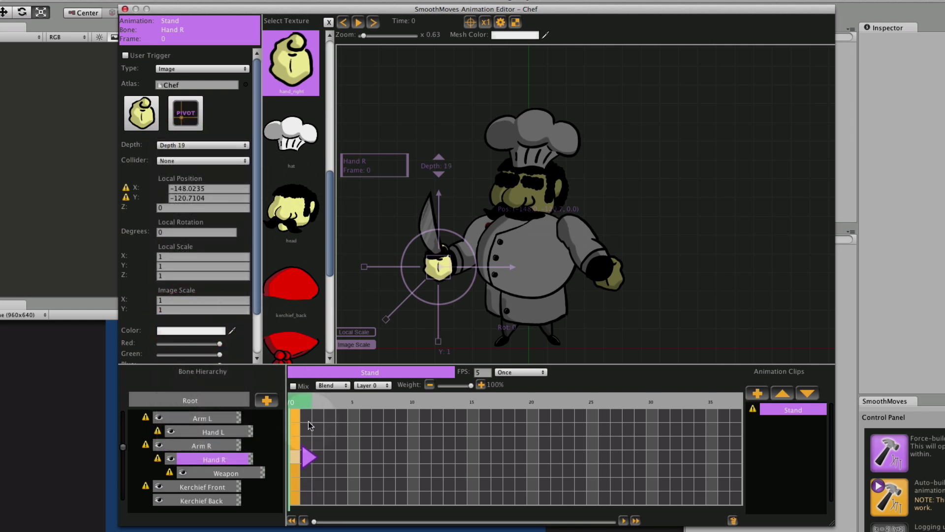
# Set the knife to Depth 18 and give the right leg a lower depth.
pyautogui.click(295, 472)
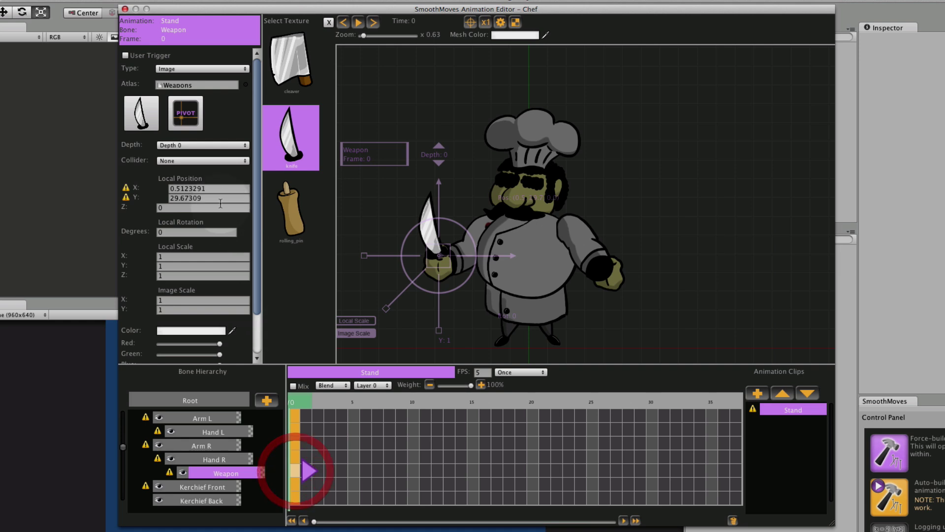
pyautogui.click(189, 145)
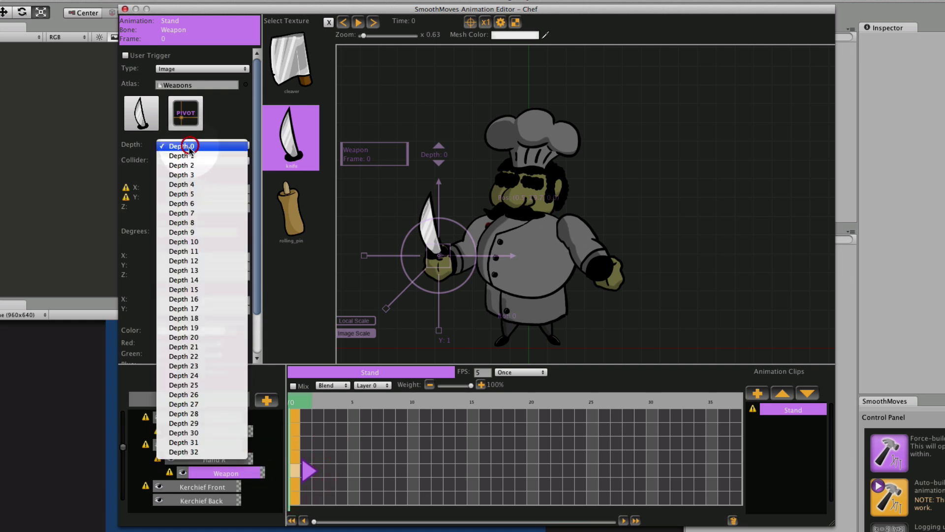
pyautogui.click(186, 318)
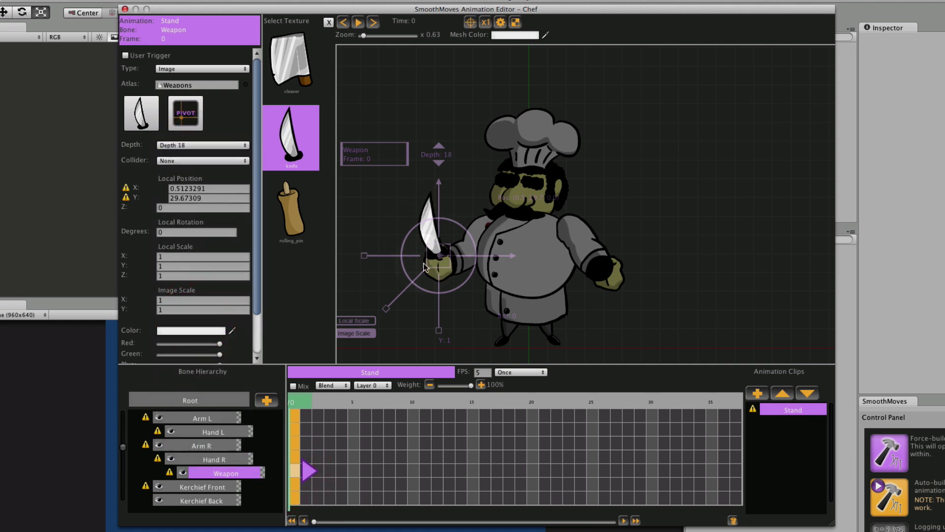
pyautogui.click(507, 332)
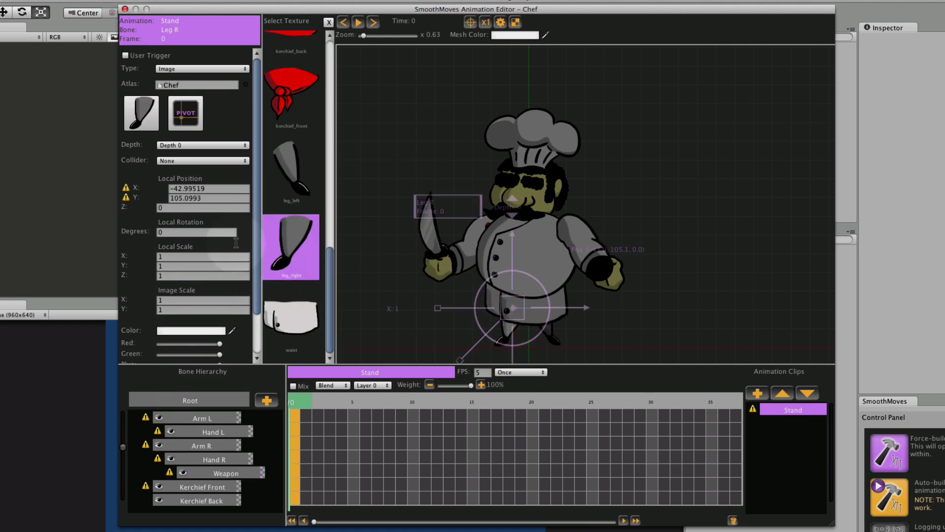
pyautogui.click(192, 145)
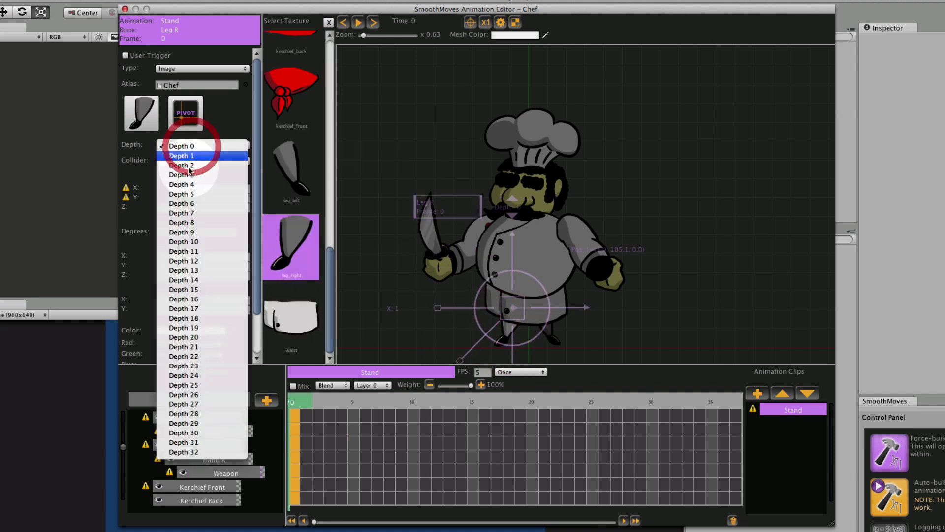
pyautogui.click(190, 301)
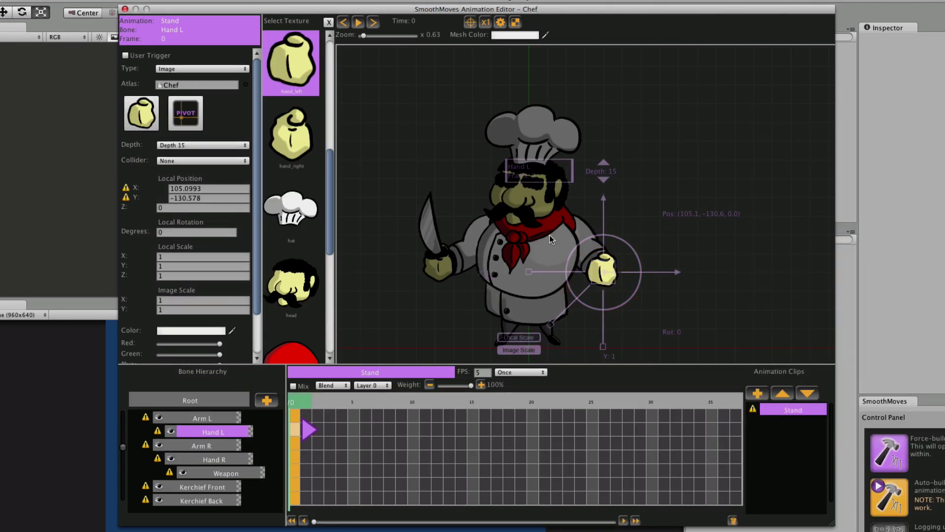
# Nudge the right leg left and adjust the waist on frame 0.
pyautogui.moveTo(516, 279); pyautogui.dragTo(513, 229)
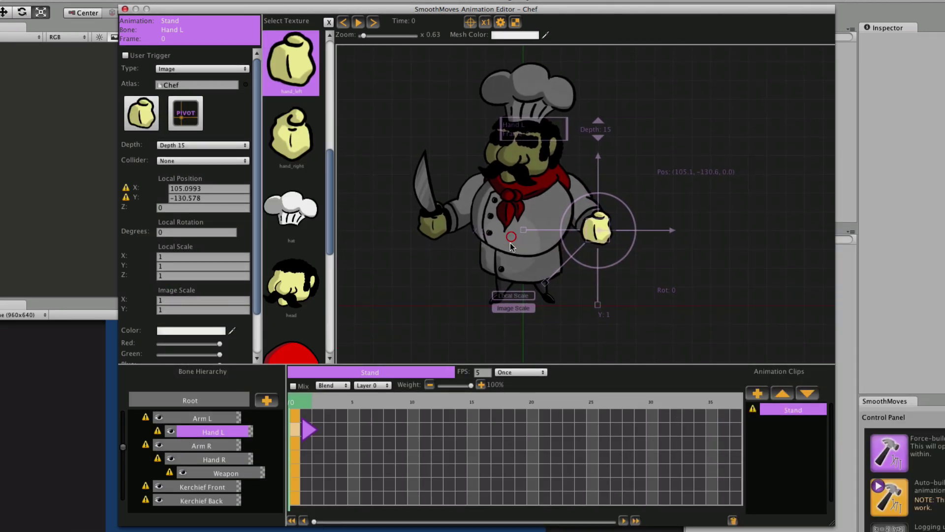
pyautogui.scroll(-3, 227, 465)
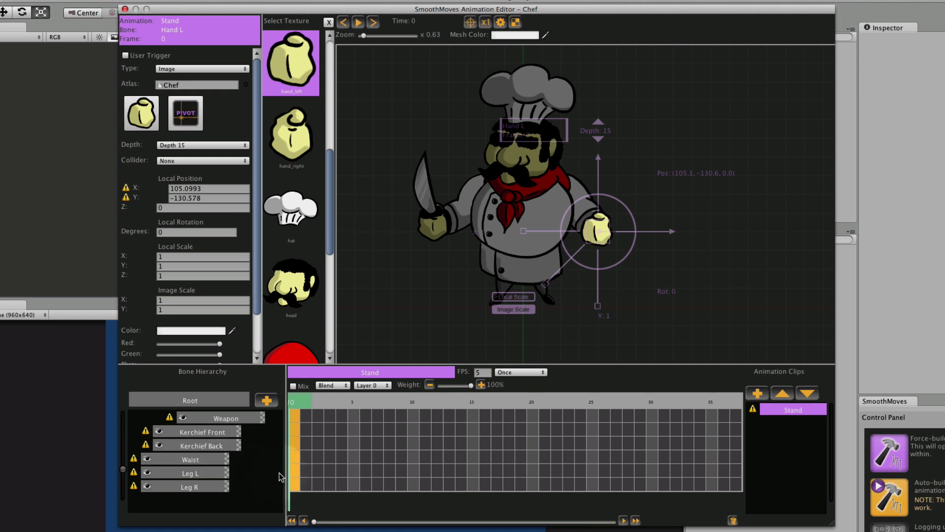
pyautogui.click(293, 473)
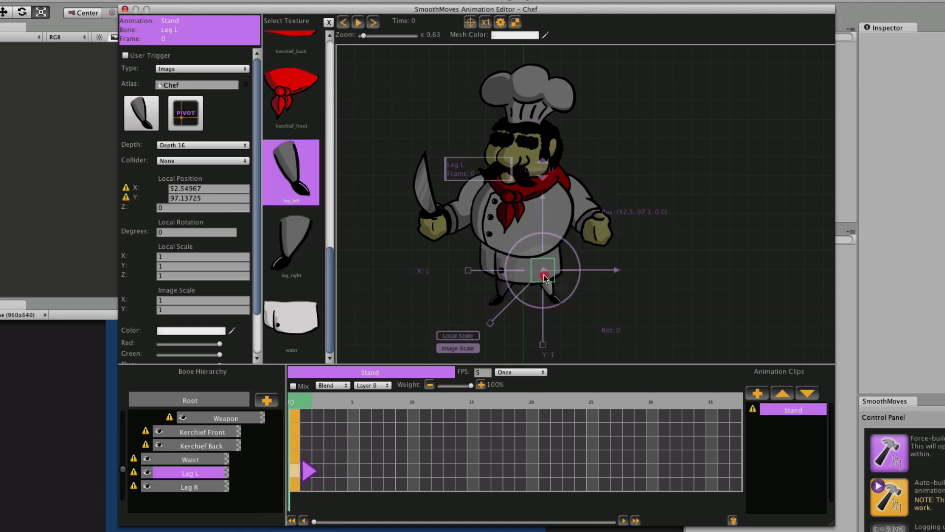
pyautogui.click(293, 486)
pyautogui.moveTo(507, 267); pyautogui.dragTo(497, 271)
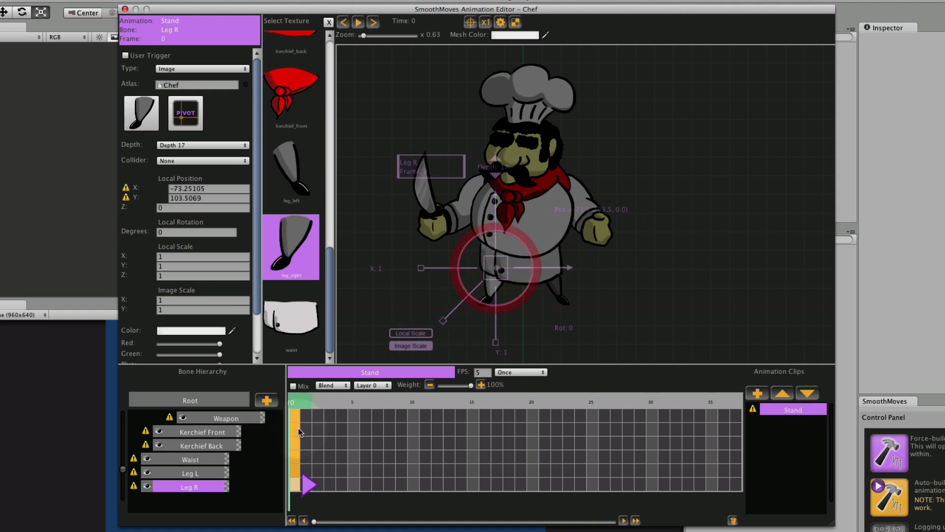
pyautogui.click(296, 458)
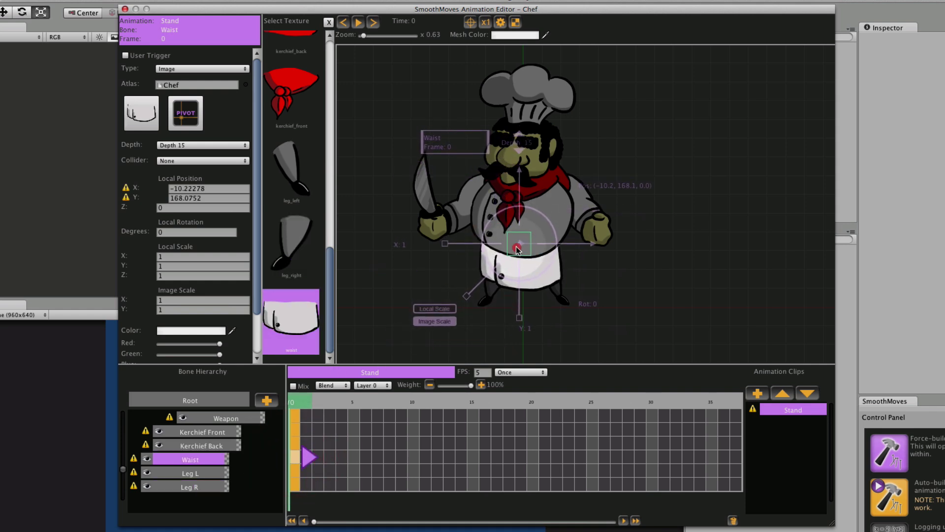
pyautogui.moveTo(517, 249); pyautogui.dragTo(518, 249)
pyautogui.scroll(5, 222, 460)
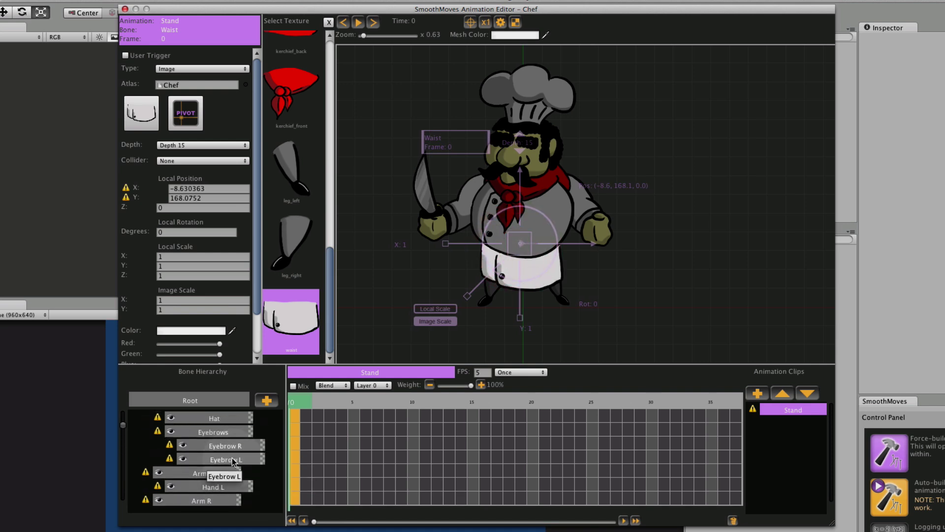
pyautogui.scroll(2, 233, 462)
# Lower the chef's body slightly and shift the left arm right.
pyautogui.click(297, 416)
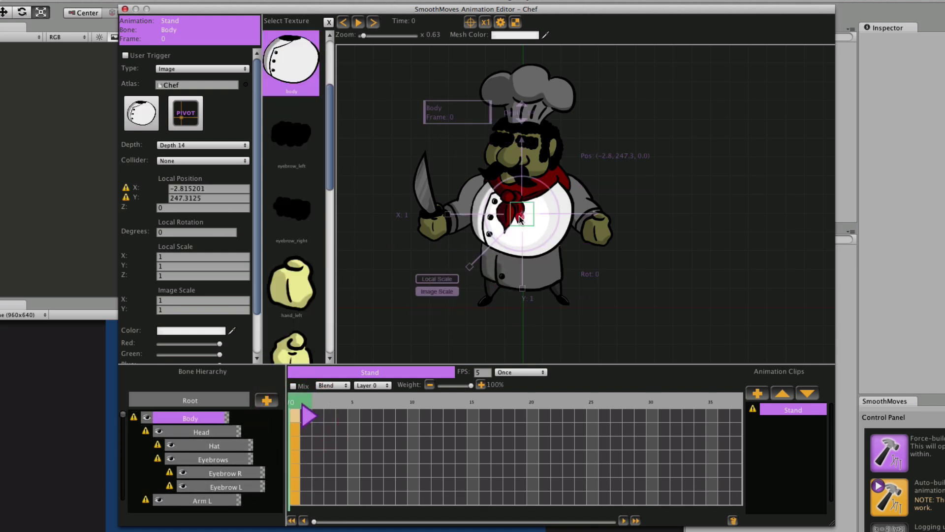
pyautogui.moveTo(520, 220); pyautogui.dragTo(521, 236)
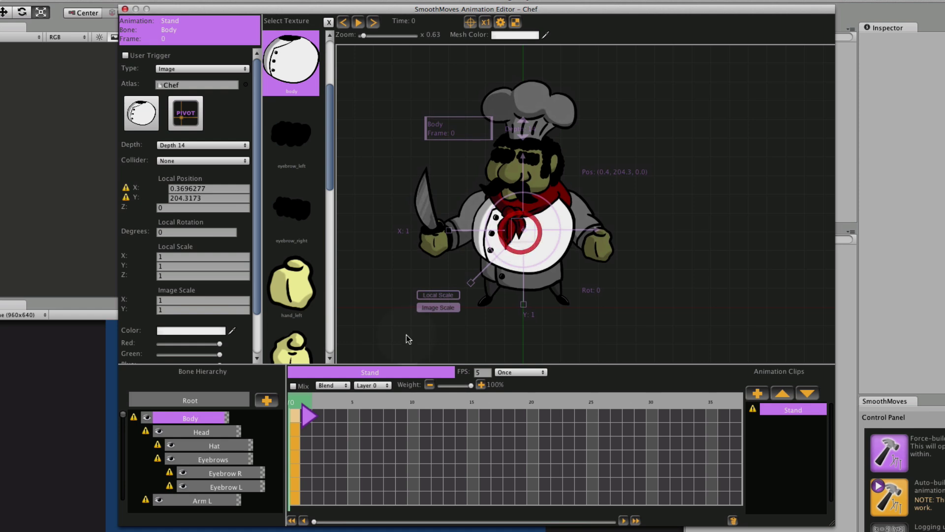
pyautogui.scroll(-4, 233, 459)
pyautogui.scroll(-1, 234, 459)
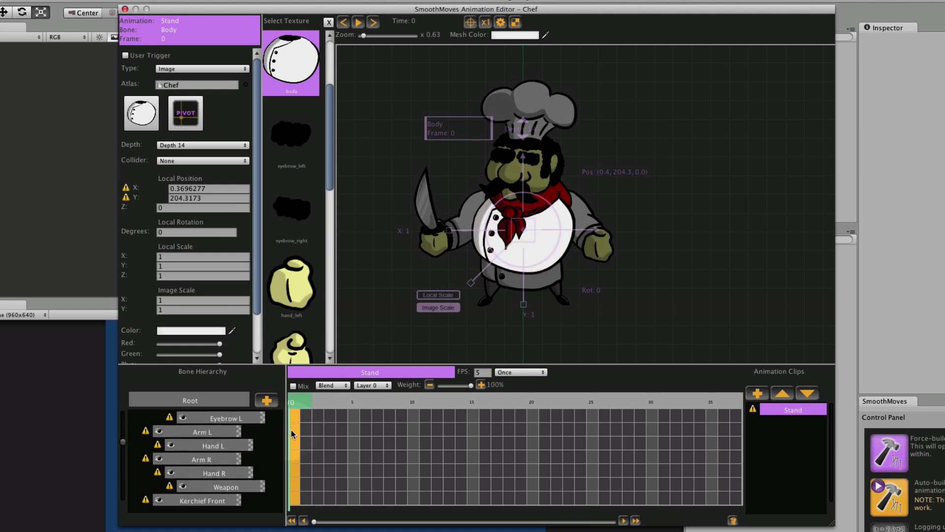
pyautogui.click(294, 431)
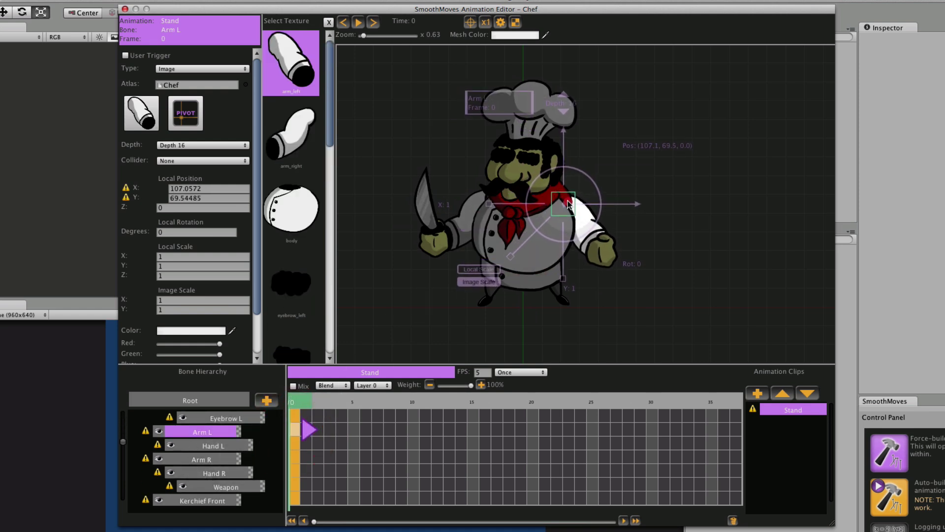
pyautogui.moveTo(568, 204); pyautogui.dragTo(571, 203)
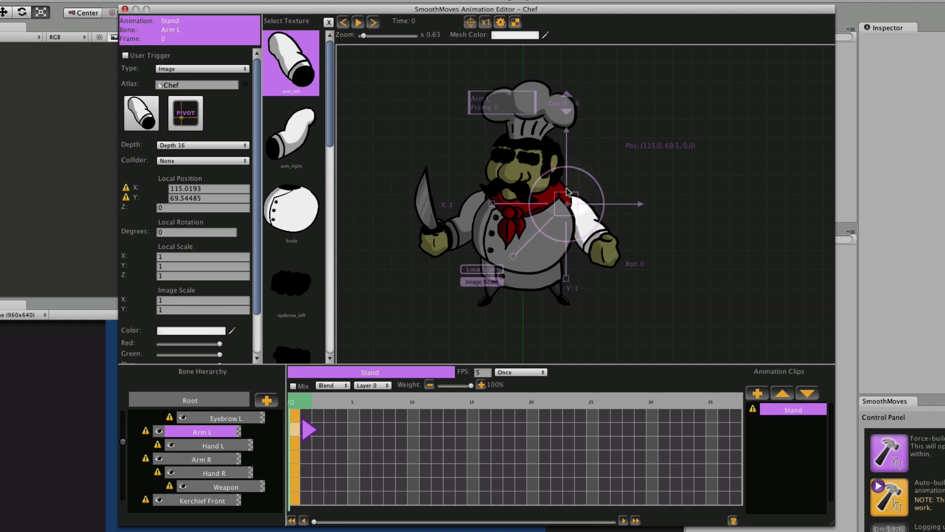
# Set the back kerchief to Depth 23 and fine-tune the left arm's position.
pyautogui.scroll(-4, 263, 464)
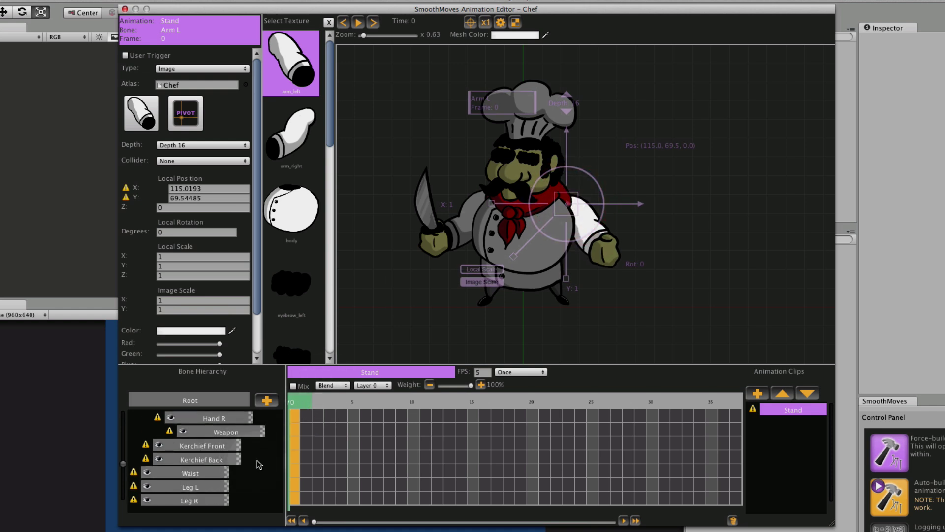
pyautogui.click(294, 459)
pyautogui.click(186, 146)
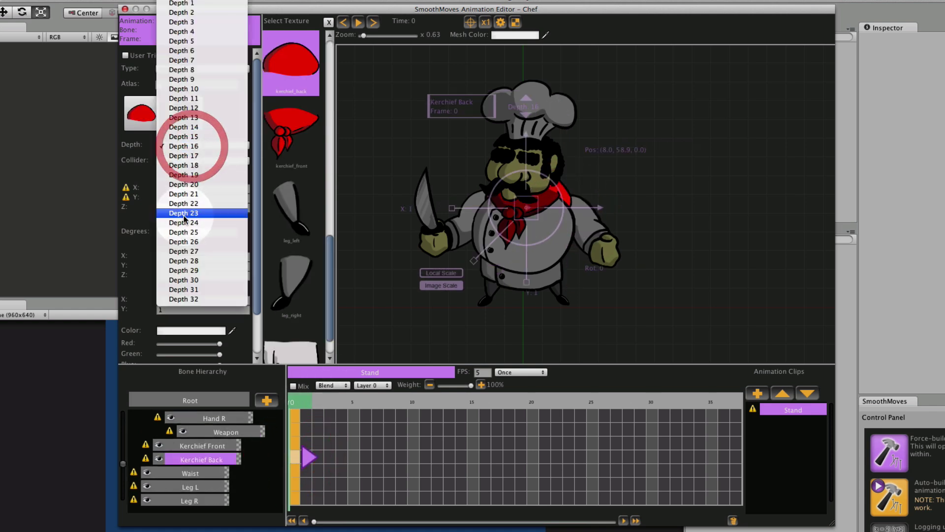
pyautogui.click(187, 214)
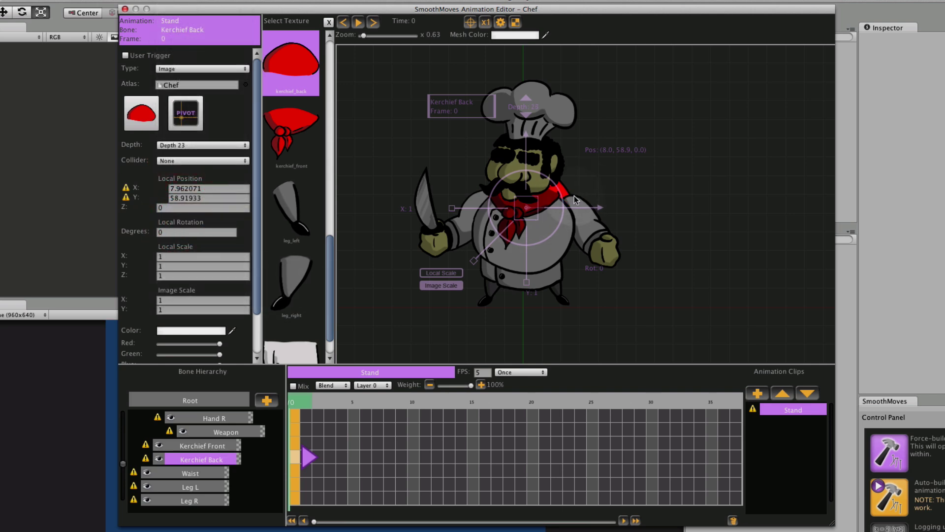
pyautogui.scroll(2, 291, 433)
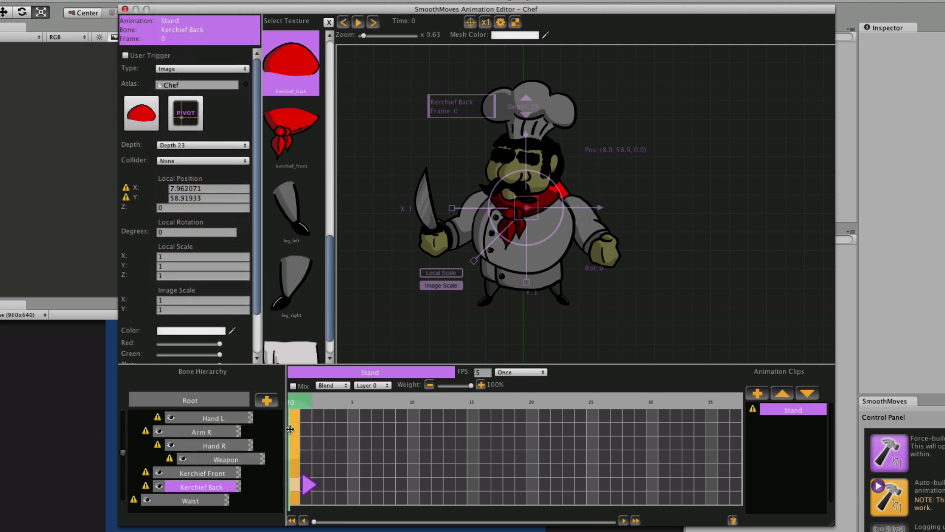
pyautogui.scroll(3, 288, 437)
pyautogui.click(294, 445)
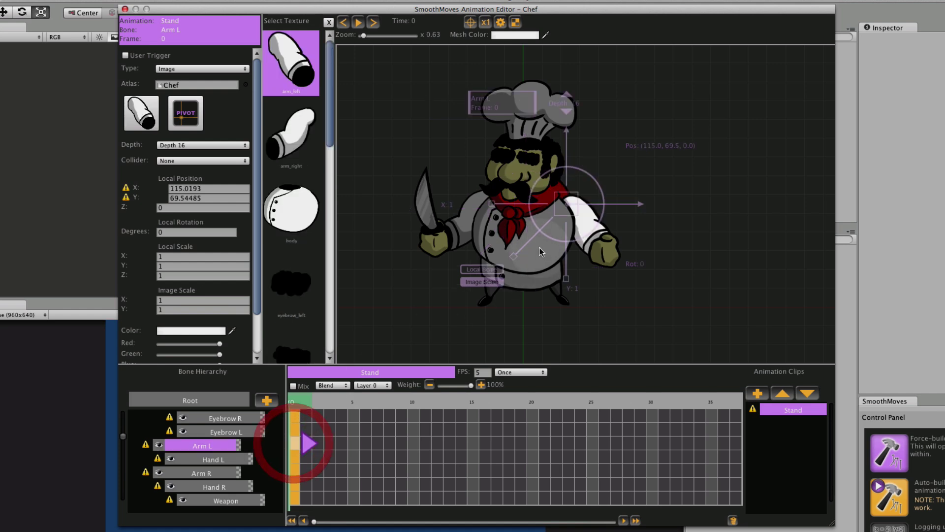
pyautogui.moveTo(559, 206); pyautogui.dragTo(562, 206)
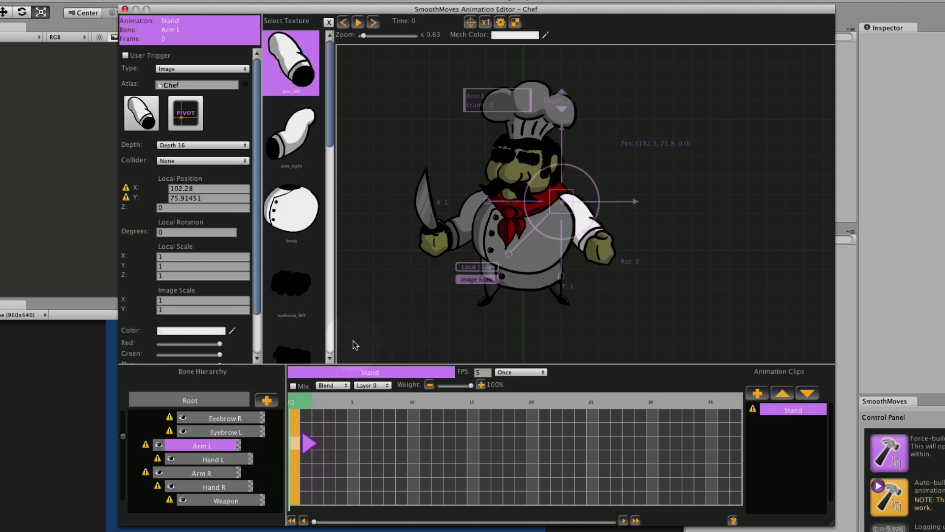
pyautogui.moveTo(564, 207); pyautogui.dragTo(565, 205)
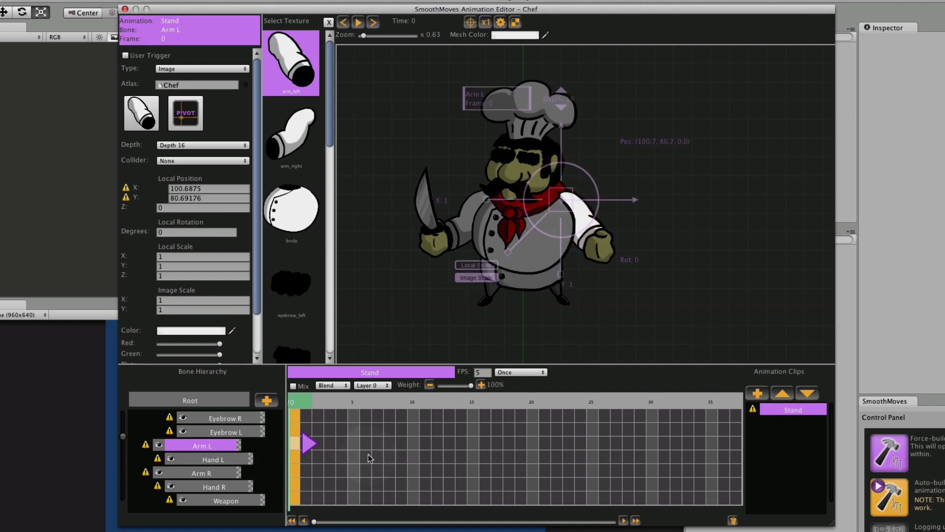
# Tilt the right hand 12.6° and nudge the knife up to 4.39, 28.00.
pyautogui.click(296, 472)
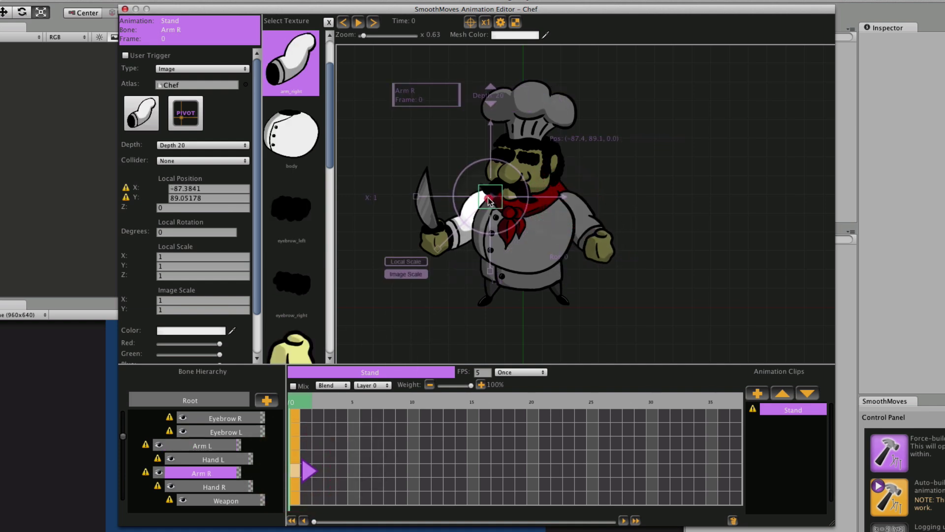
pyautogui.click(294, 485)
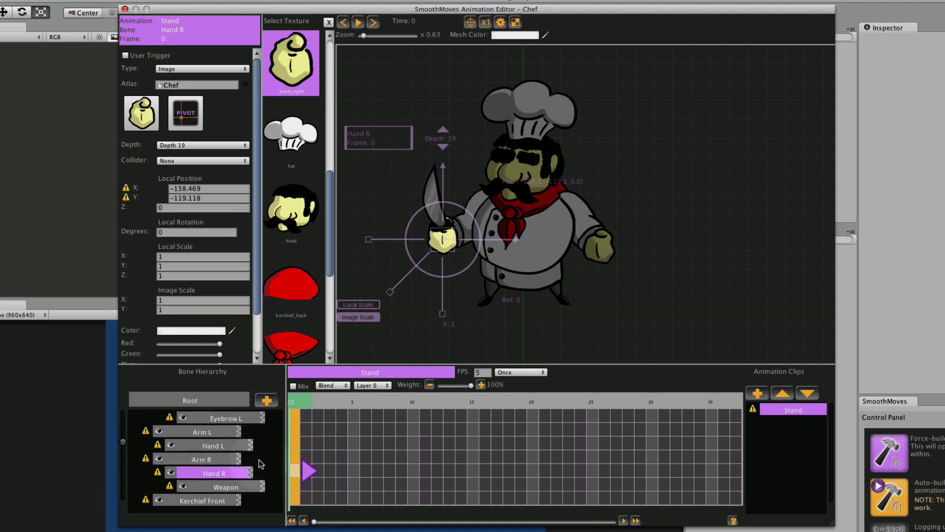
pyautogui.click(294, 458)
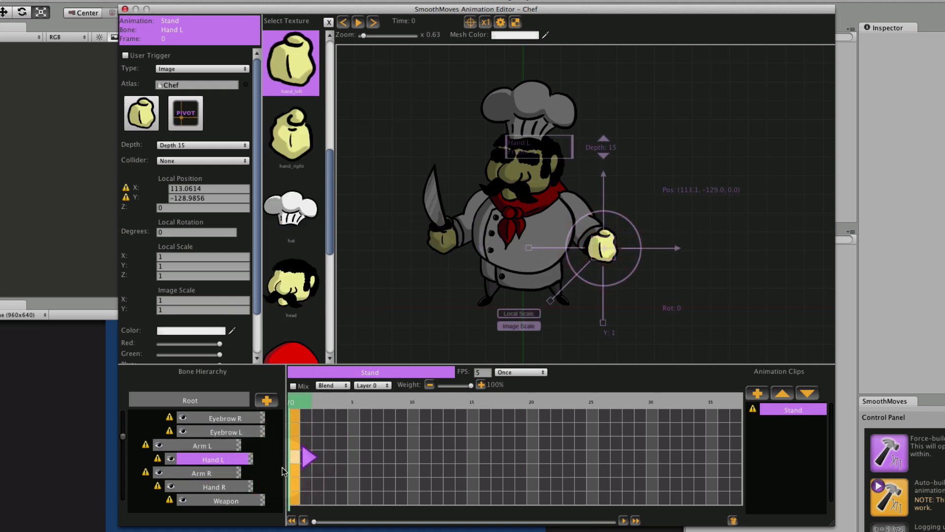
pyautogui.click(295, 501)
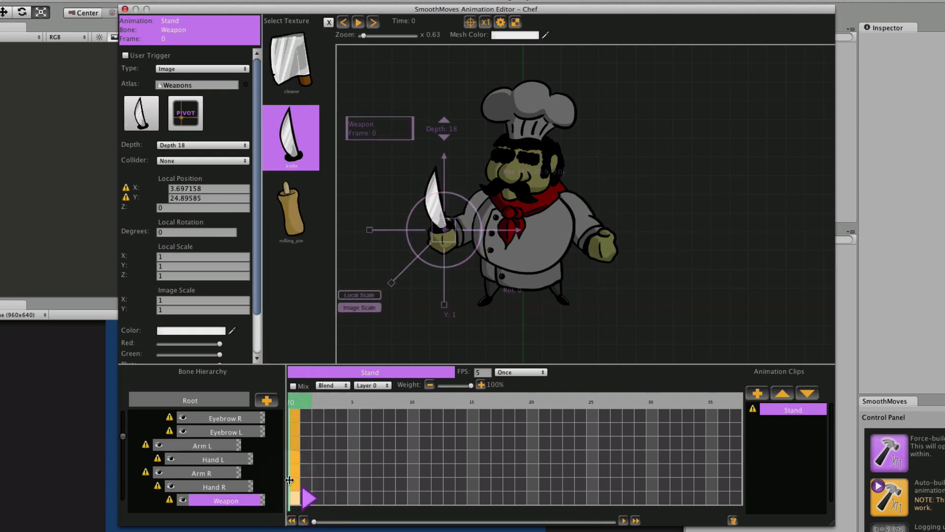
pyautogui.click(294, 485)
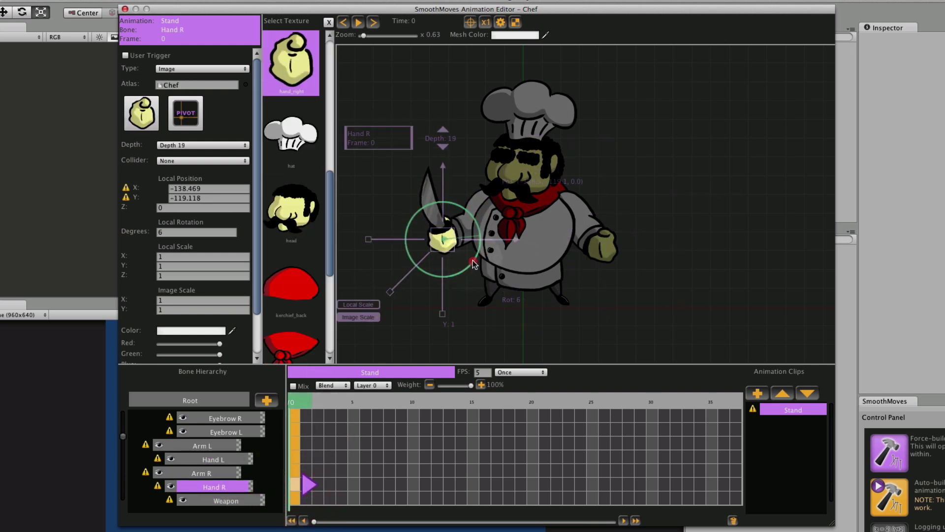
pyautogui.moveTo(474, 263); pyautogui.dragTo(475, 259)
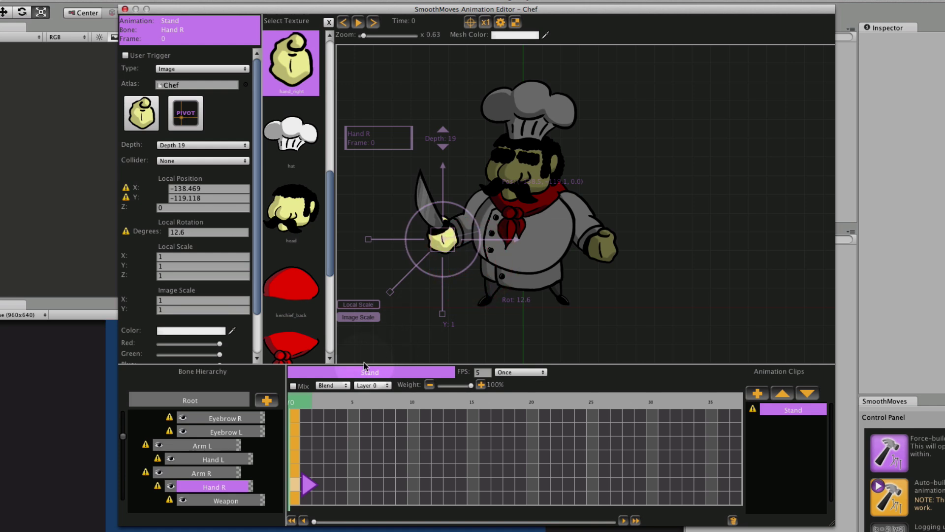
pyautogui.click(294, 499)
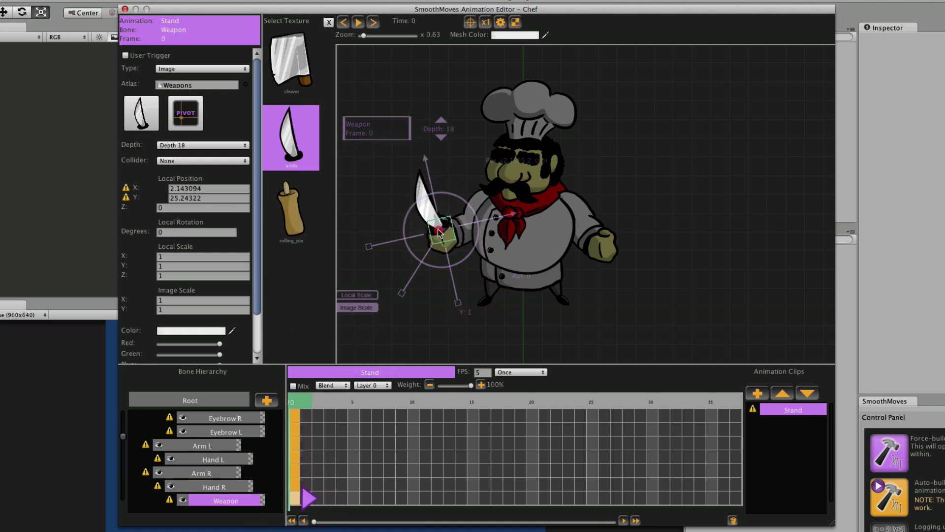
pyautogui.moveTo(439, 232); pyautogui.dragTo(440, 229)
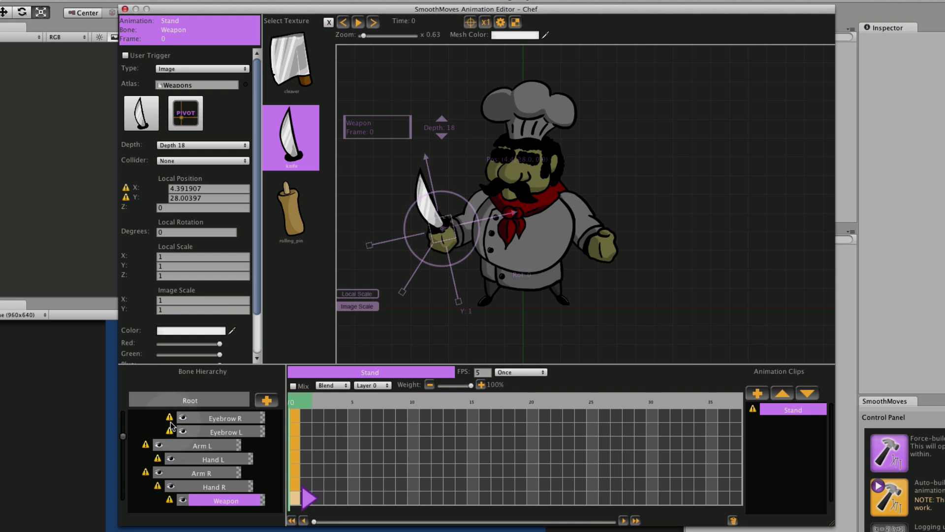
pyautogui.scroll(3, 177, 432)
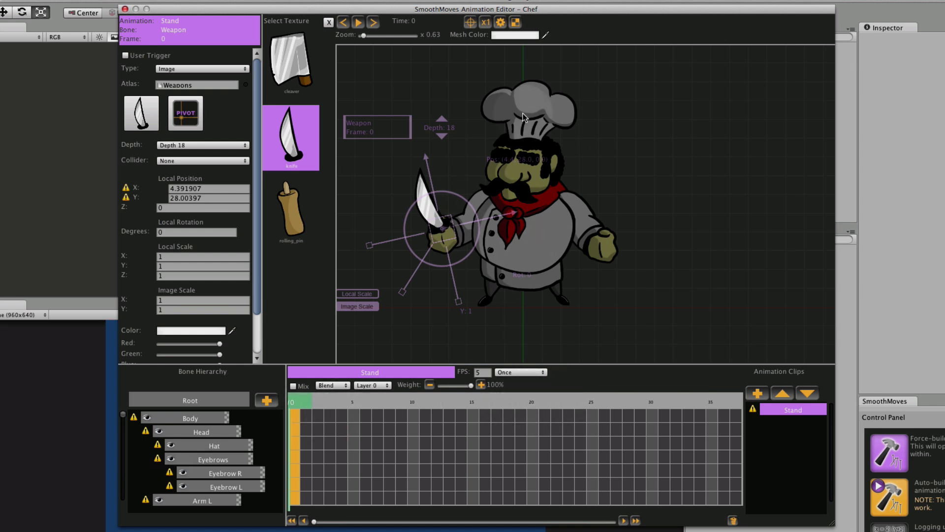
# Duplicate the first keyframes of every bone onto frame 20.
pyautogui.click(531, 404)
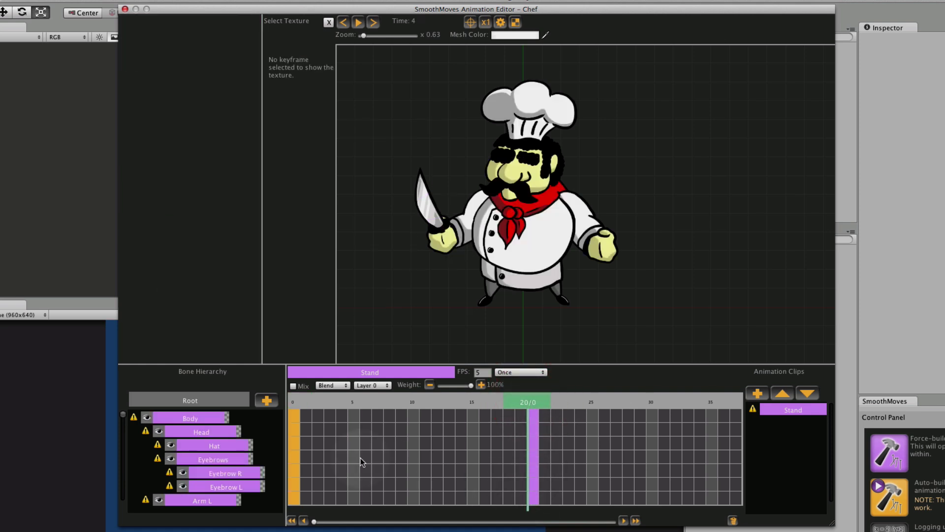
pyautogui.moveTo(446, 363); pyautogui.dragTo(460, 249)
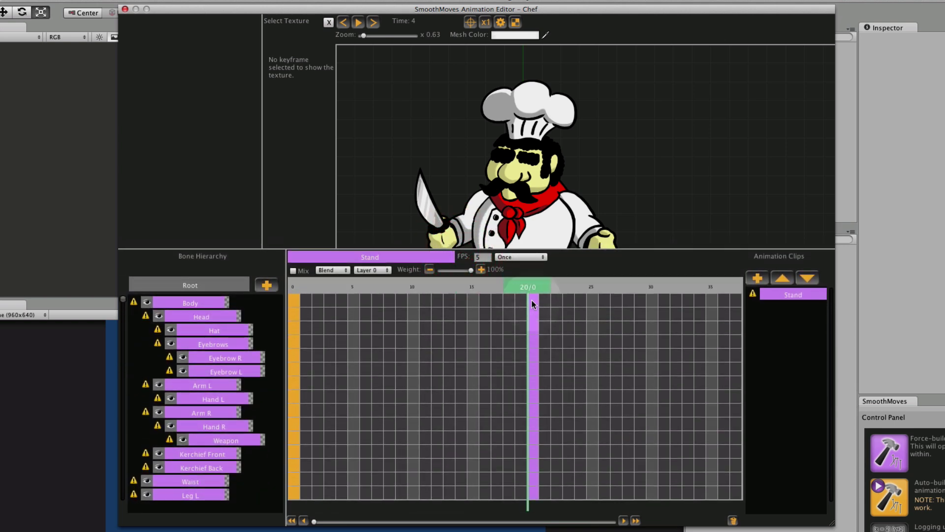
pyautogui.rightClick(532, 300)
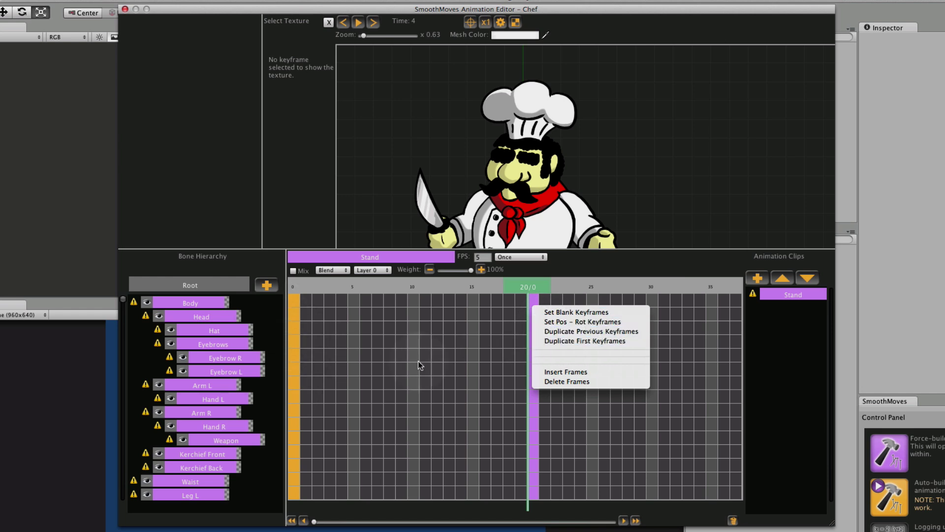
pyautogui.click(597, 341)
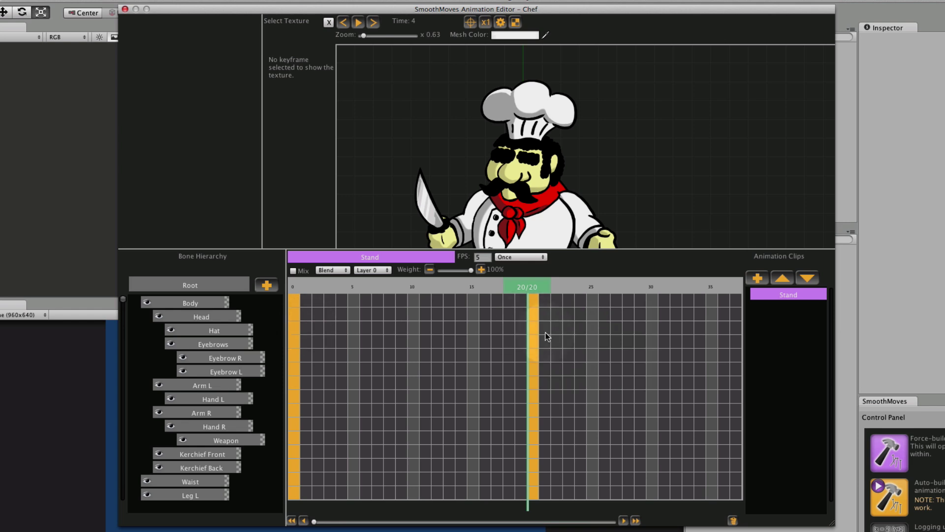
# Scrub the playhead between frames 5 and 15 to preview the in-between poses.
pyautogui.moveTo(564, 253); pyautogui.dragTo(565, 352)
pyautogui.moveTo(306, 392); pyautogui.dragTo(473, 391)
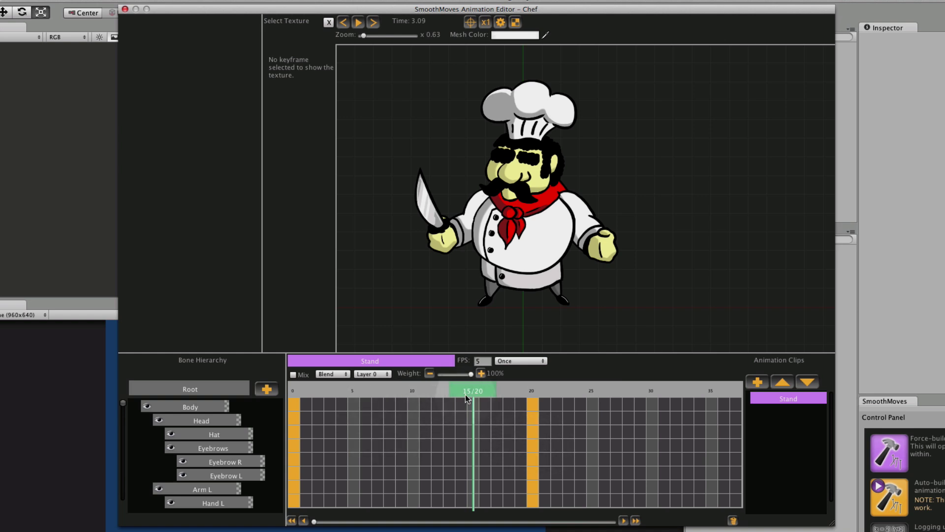
pyautogui.moveTo(467, 396)
pyautogui.mouseDown()
pyautogui.moveTo(316, 392)
pyautogui.moveTo(488, 391)
pyautogui.moveTo(324, 391)
pyautogui.moveTo(471, 390)
pyautogui.mouseUp()
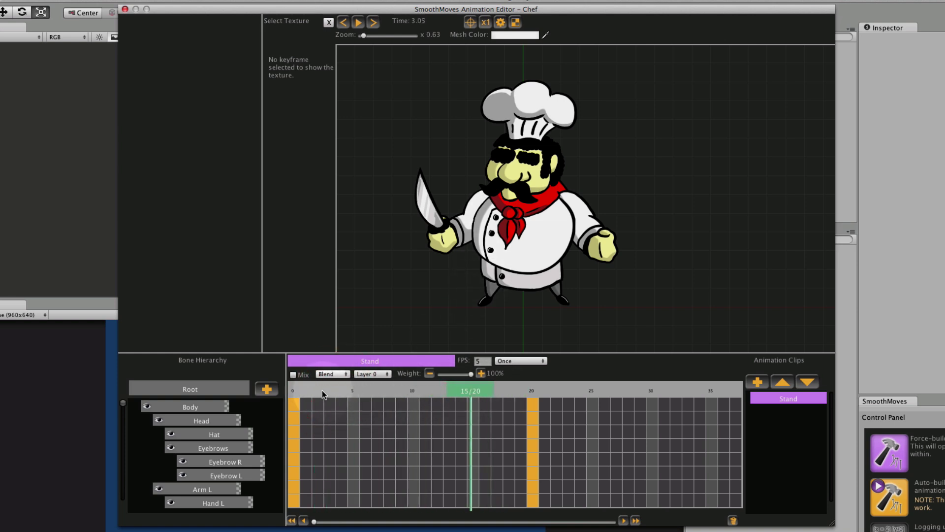
pyautogui.moveTo(322, 390); pyautogui.dragTo(356, 391)
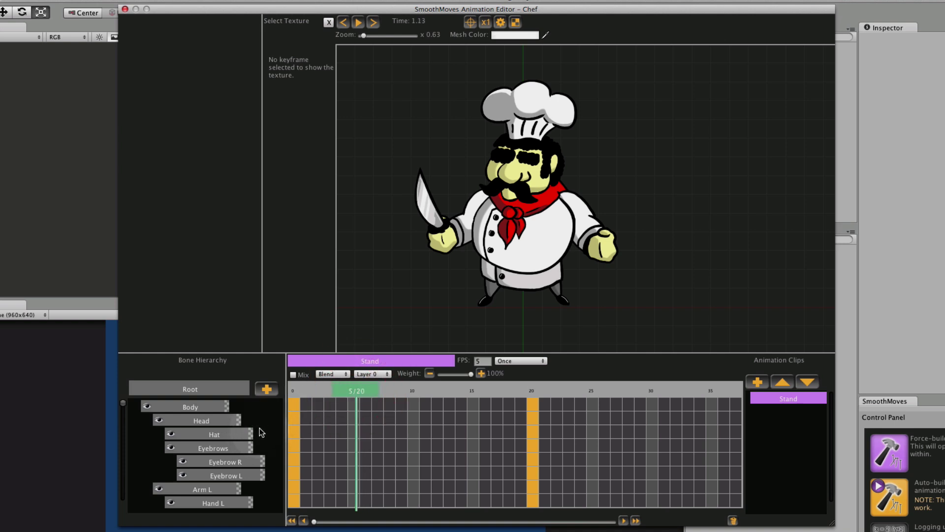
# Add a blank Body key at frame 5, keying Image Scale X and Y at 1.04971.
pyautogui.click(293, 407)
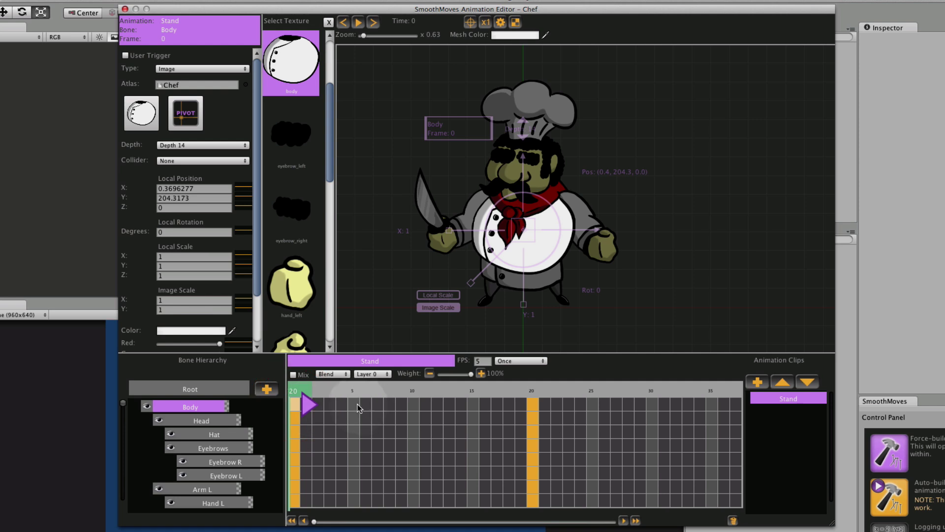
pyautogui.click(356, 407)
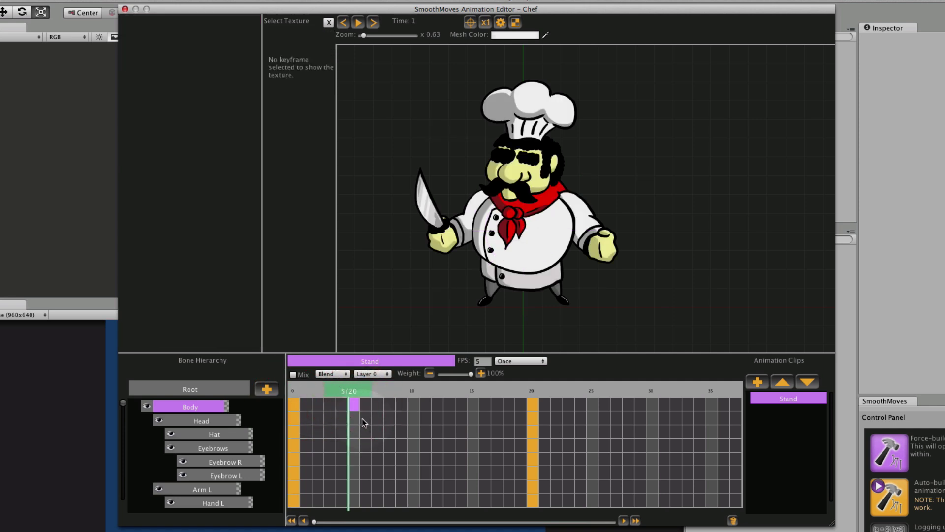
pyautogui.rightClick(355, 406)
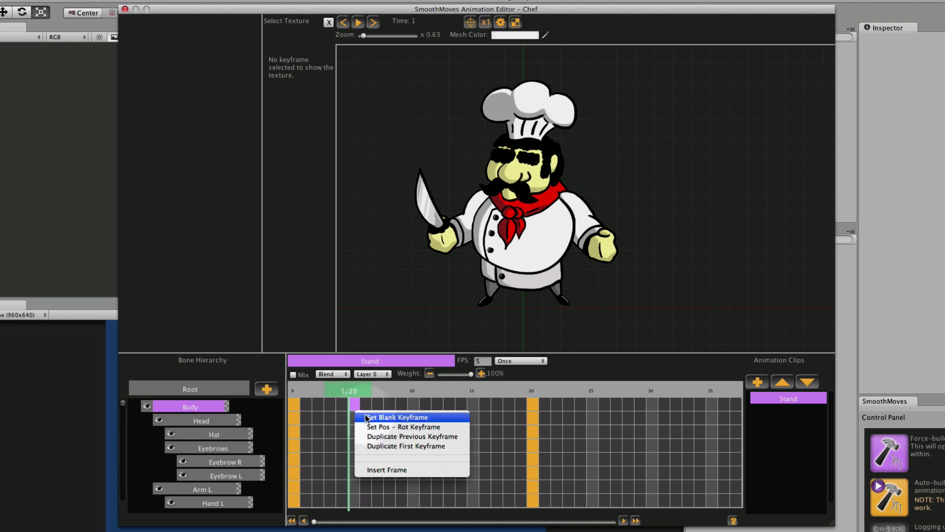
pyautogui.click(366, 417)
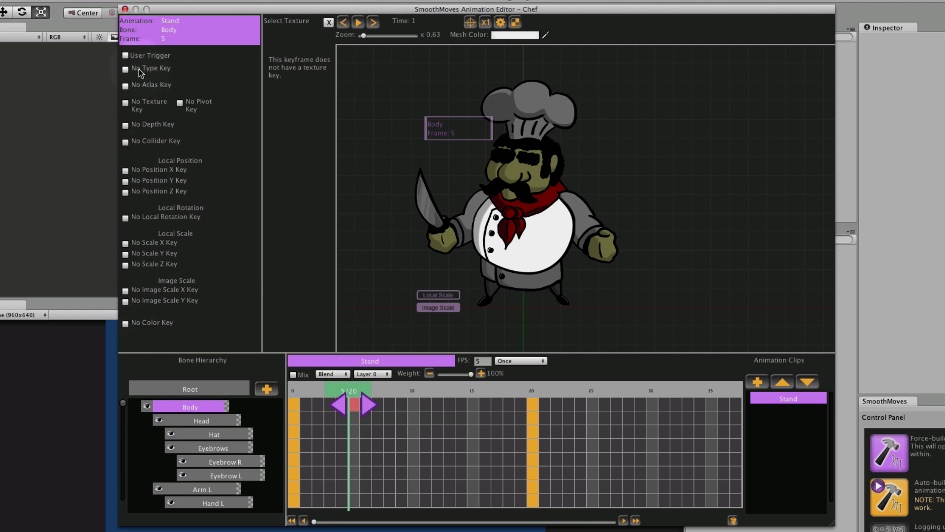
pyautogui.click(125, 292)
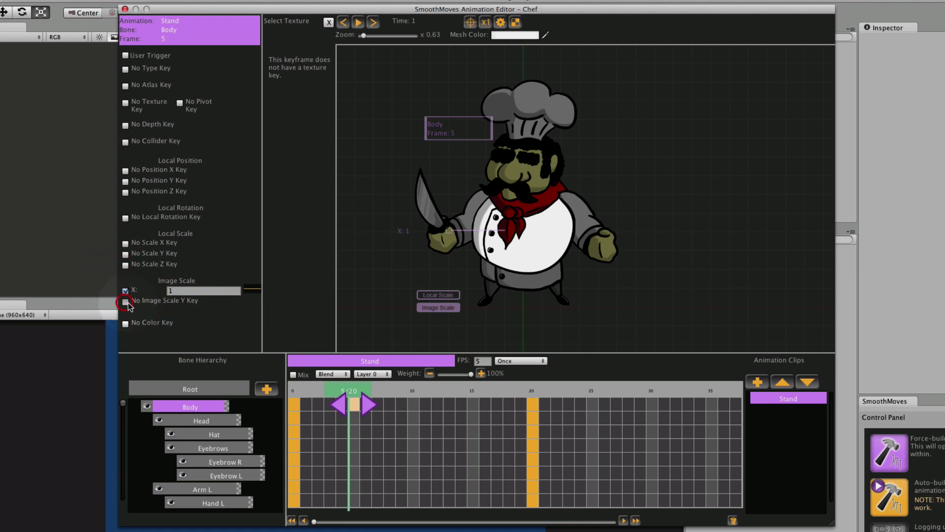
pyautogui.click(125, 302)
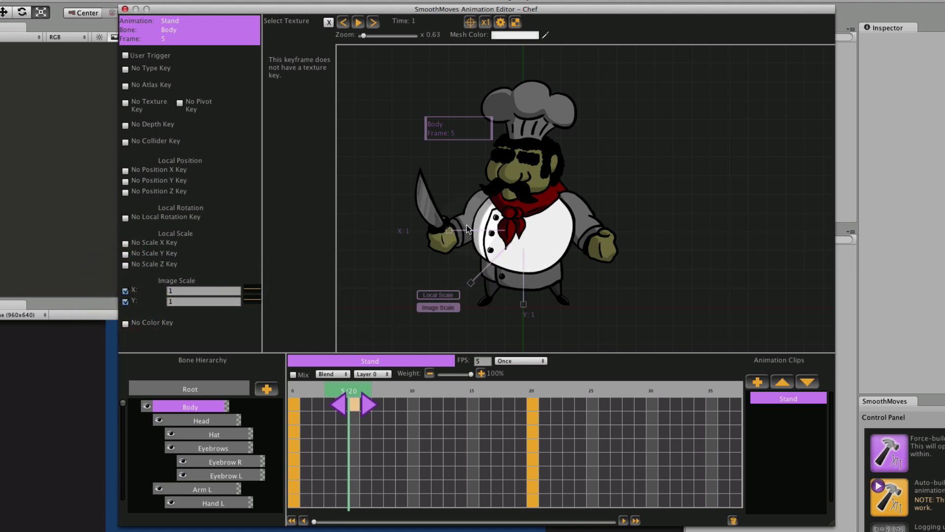
pyautogui.click(125, 301)
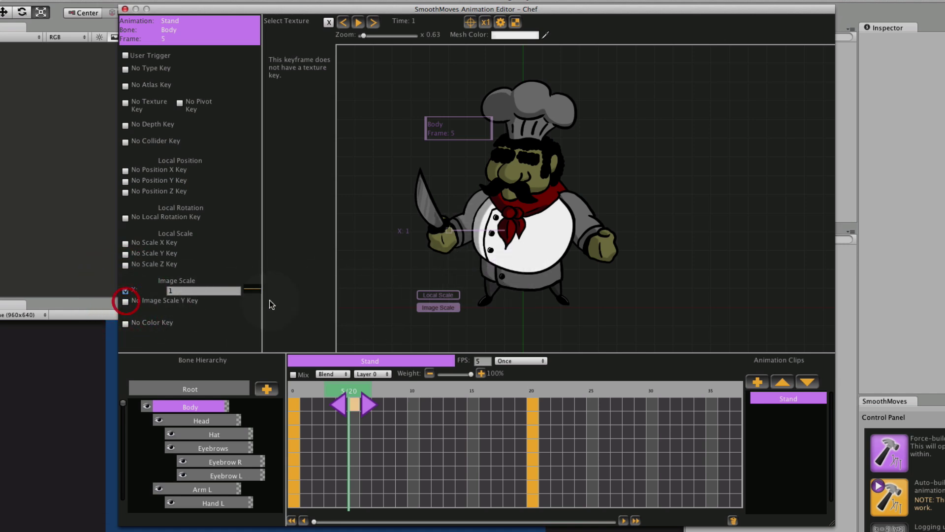
pyautogui.click(126, 302)
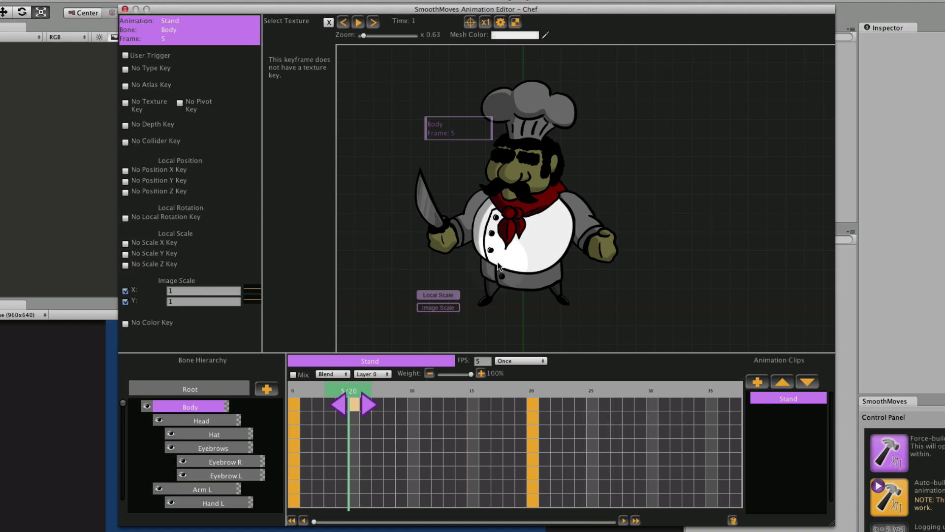
pyautogui.click(438, 307)
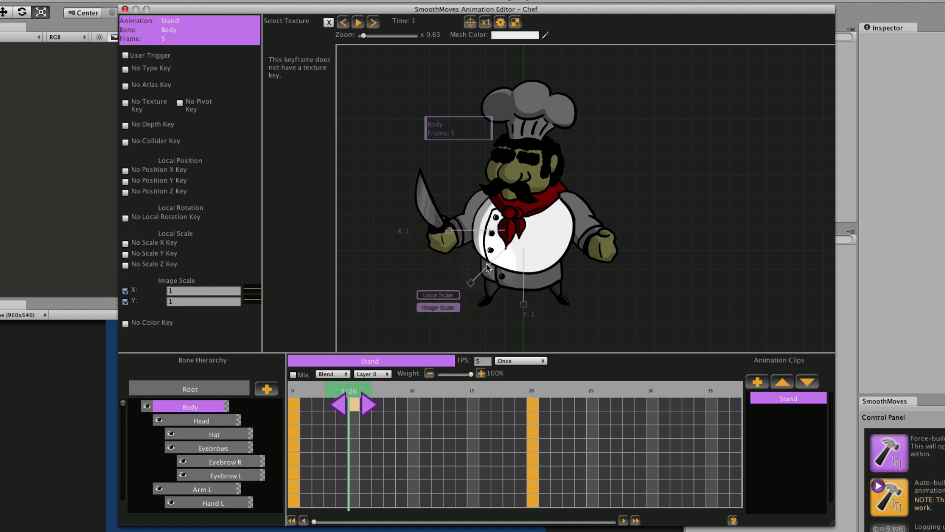
pyautogui.moveTo(487, 267); pyautogui.dragTo(485, 270)
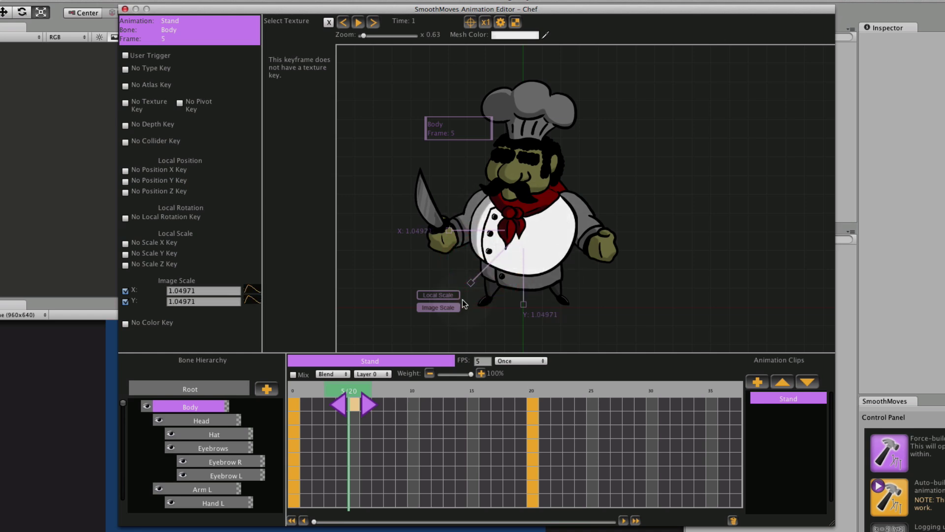
# Add a Body key at frame 10 shrinking image scale X and Y to 0.9802608.
pyautogui.click(412, 406)
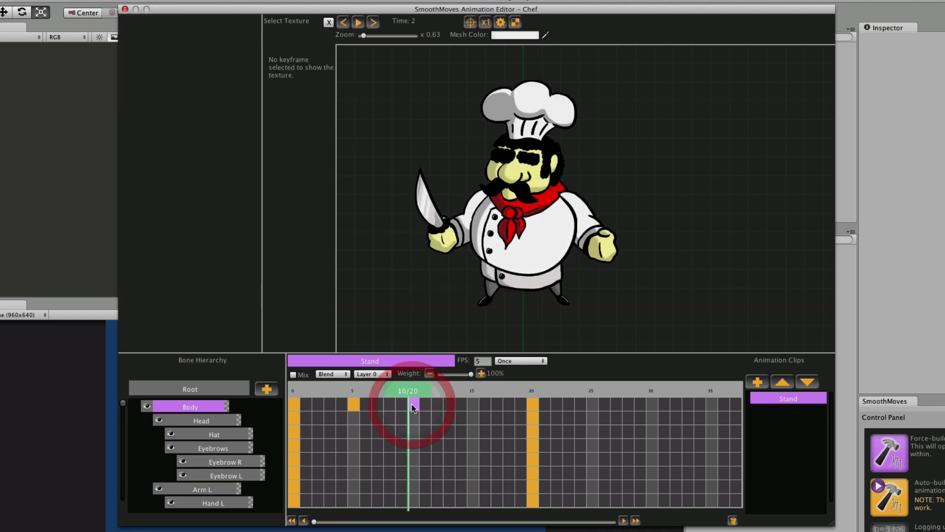
pyautogui.rightClick(412, 408)
pyautogui.click(429, 418)
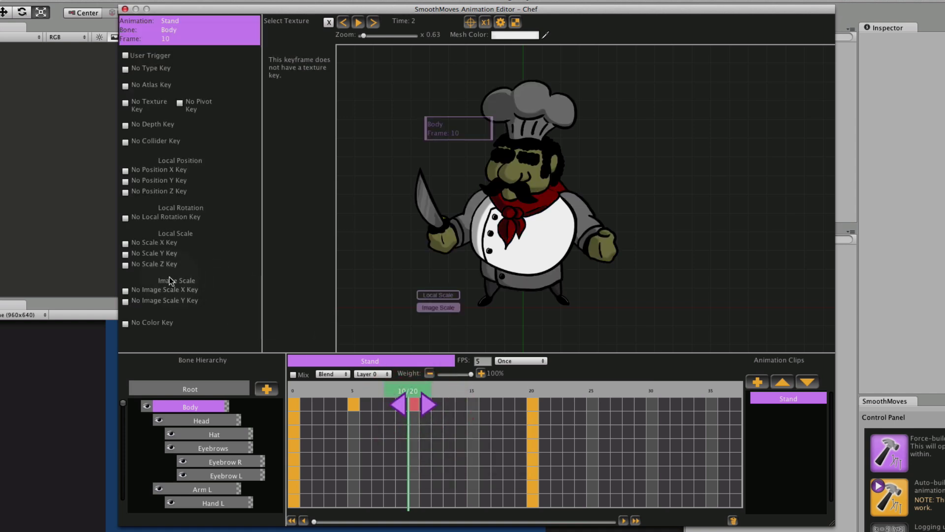
pyautogui.click(125, 290)
pyautogui.click(125, 302)
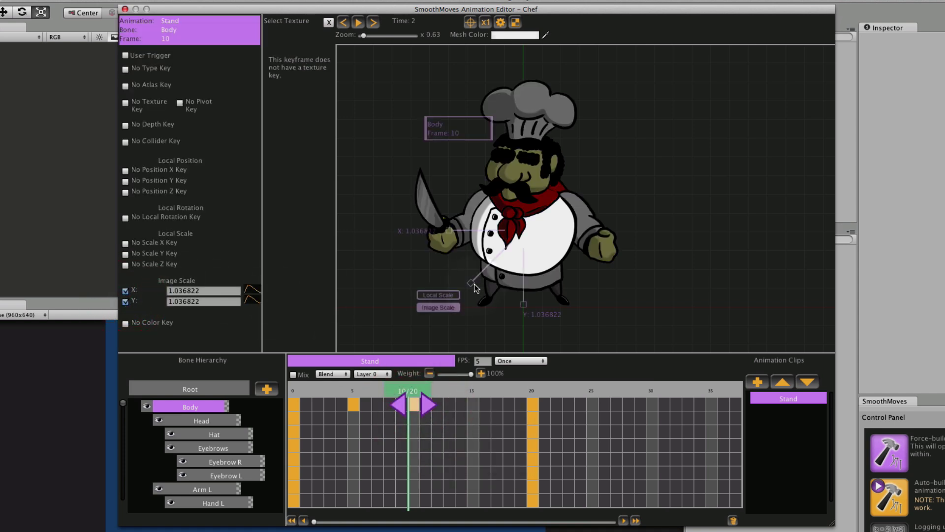
pyautogui.moveTo(471, 282); pyautogui.dragTo(474, 279)
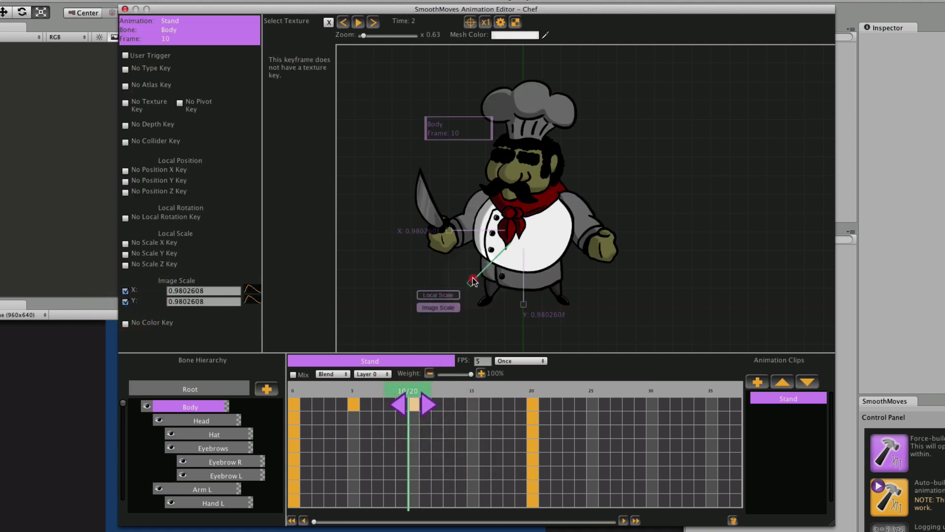
# Add a Body key at frame 15 with image scale 1.027061, then scrub to check the breathing.
pyautogui.click(473, 406)
pyautogui.rightClick(471, 403)
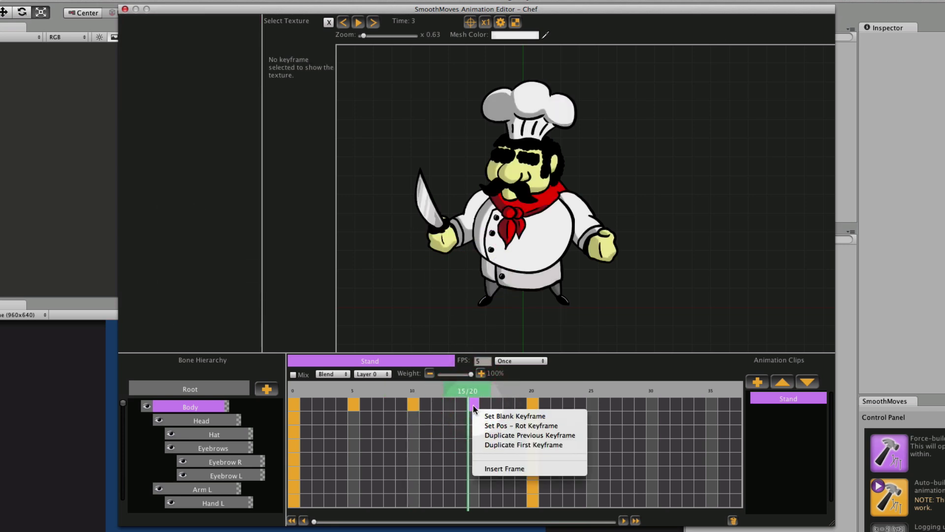
pyautogui.click(475, 405)
pyautogui.click(476, 405)
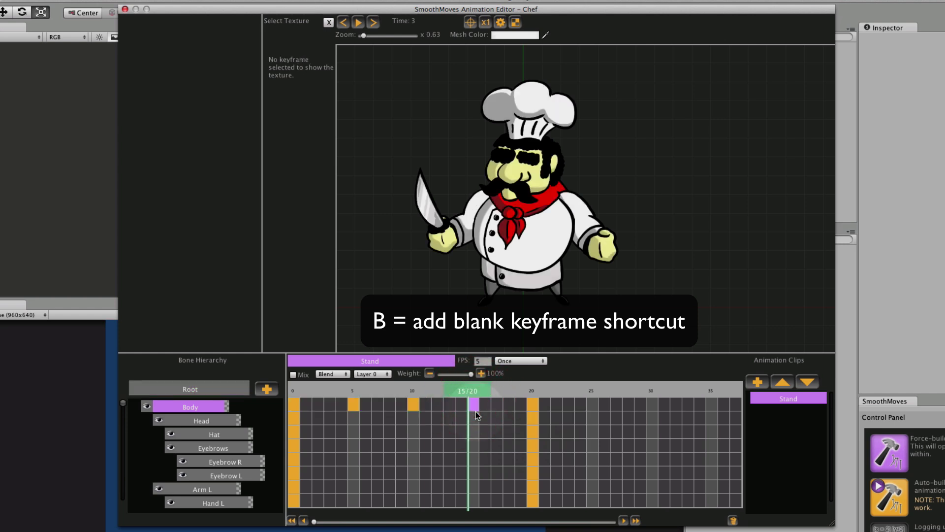
pyautogui.click(476, 412)
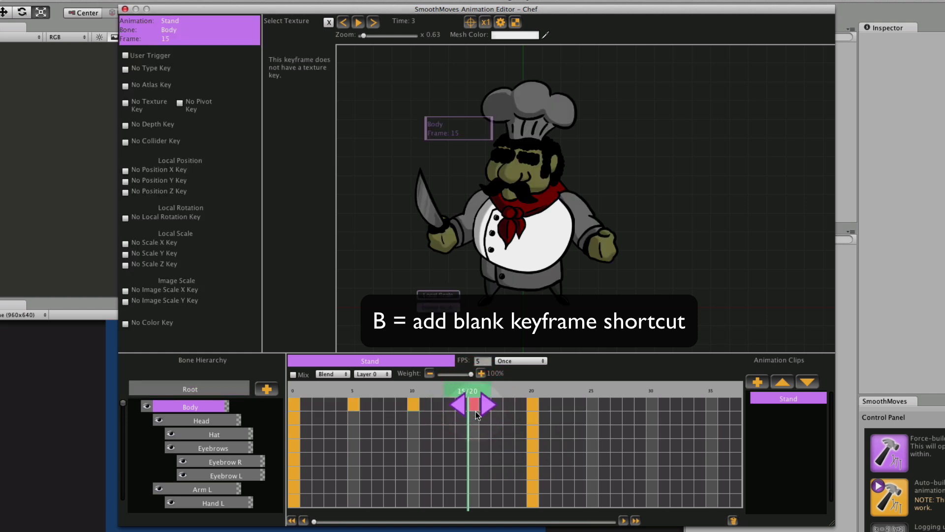
pyautogui.click(125, 291)
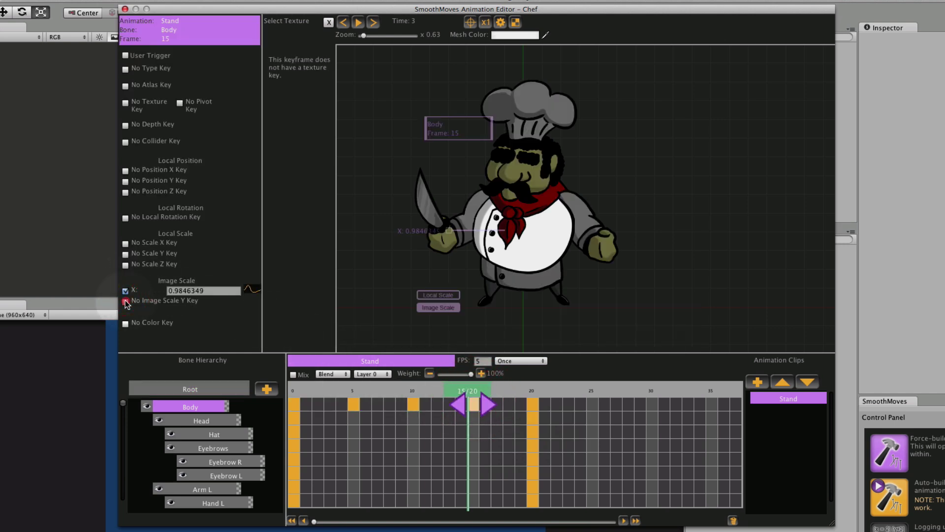
pyautogui.click(125, 301)
pyautogui.moveTo(470, 281); pyautogui.dragTo(470, 286)
pyautogui.moveTo(295, 391); pyautogui.dragTo(541, 391)
# Change the Stand clip's wrap mode from Once to Loop and preview playback.
pyautogui.click(512, 361)
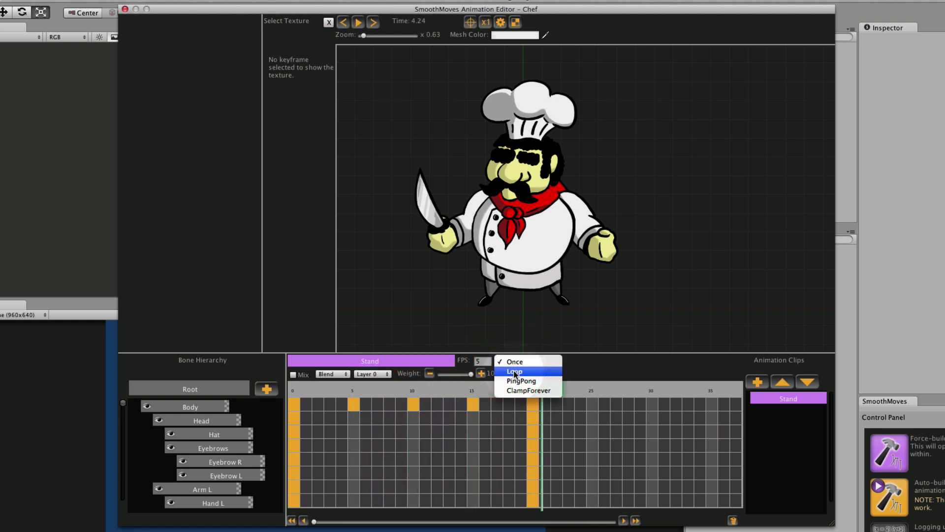
pyautogui.click(514, 373)
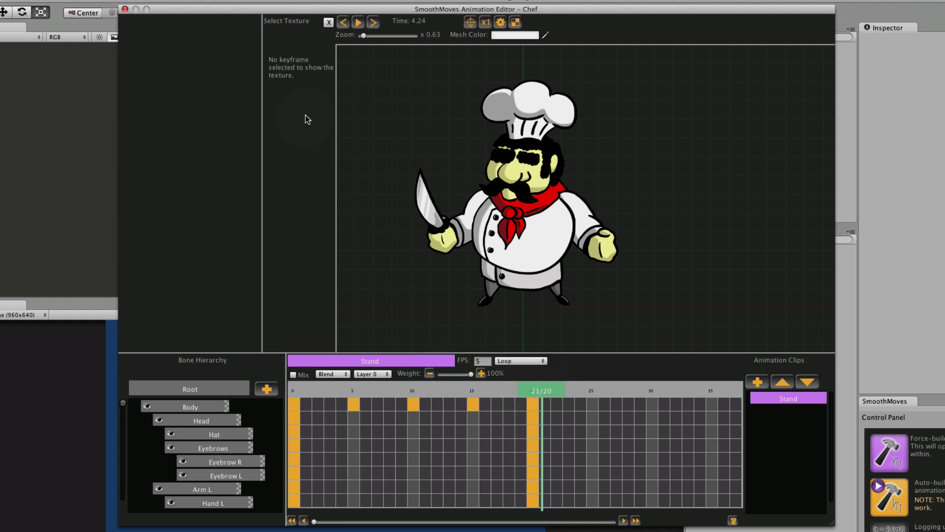
pyautogui.click(358, 23)
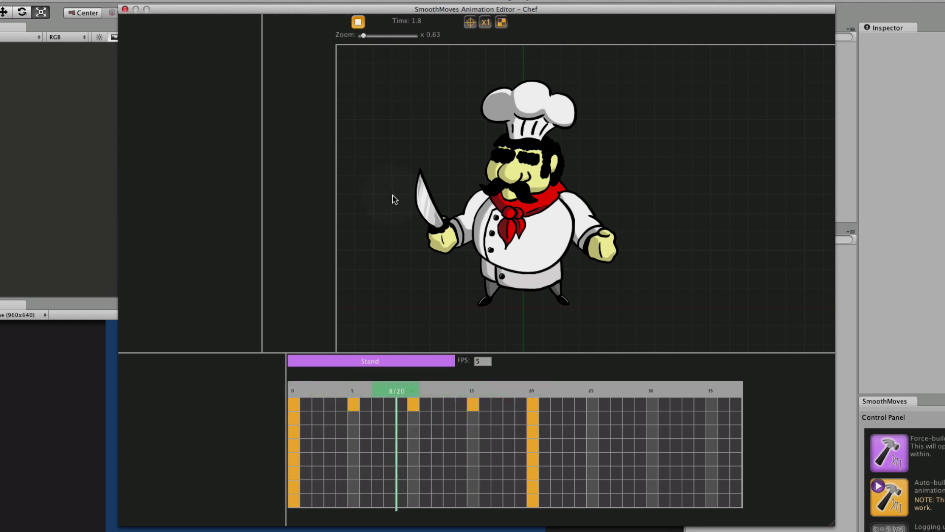
pyautogui.press('space')
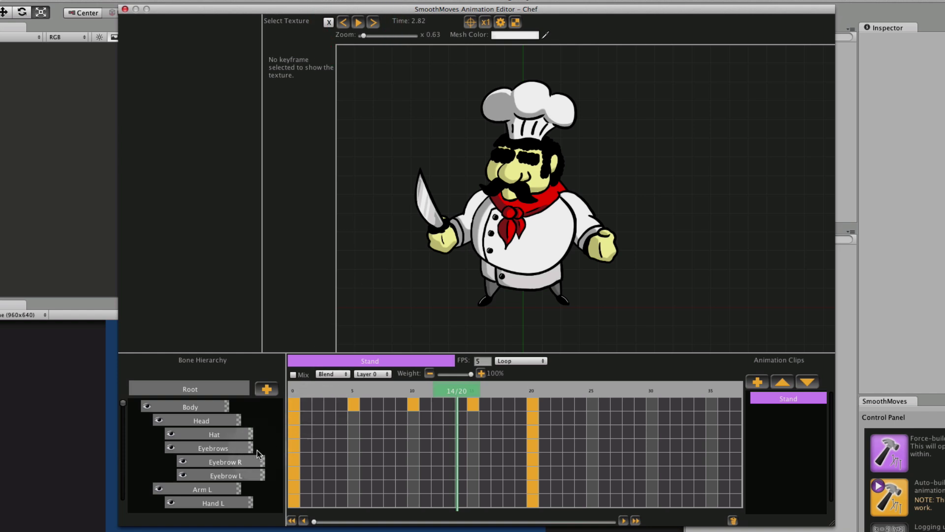
pyautogui.scroll(-2, 249, 449)
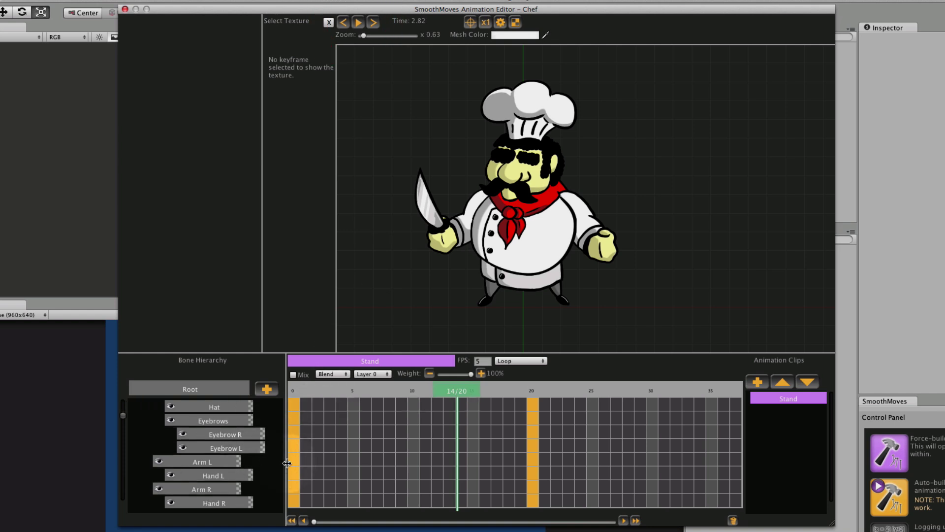
# Key Arm L's position and rotation at frames 5, 10 and 15, rotating the arm slightly.
pyautogui.click(353, 459)
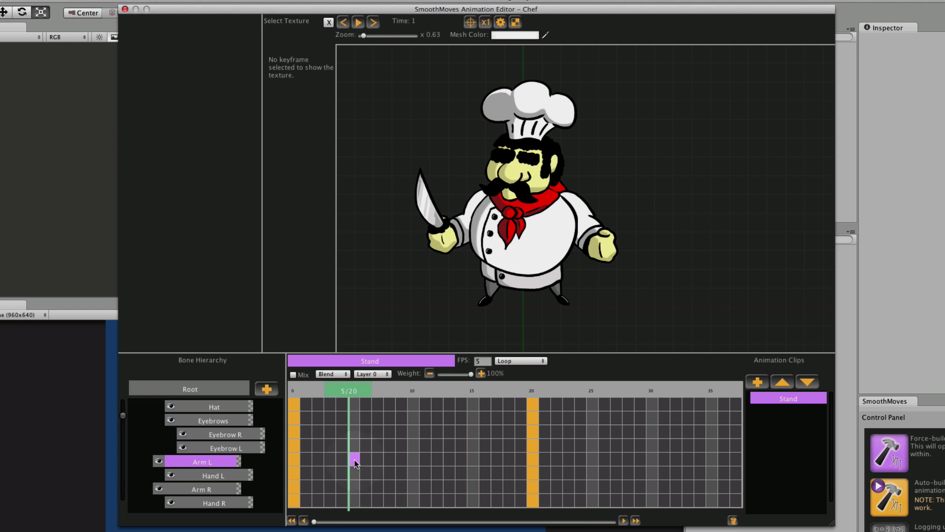
pyautogui.rightClick(355, 462)
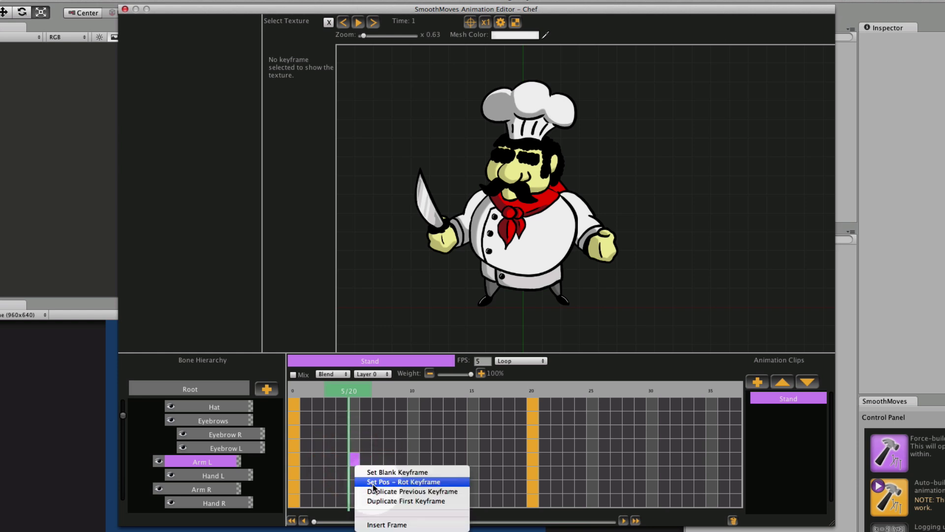
pyautogui.click(401, 482)
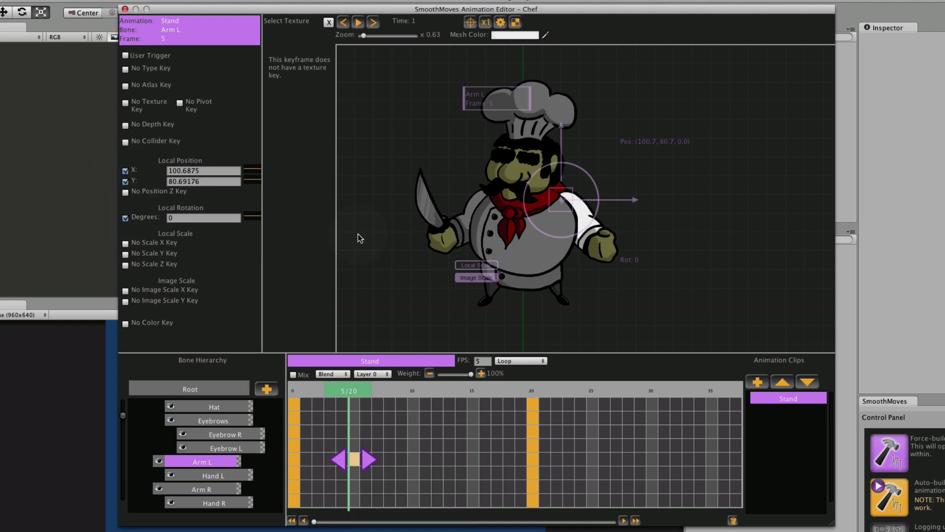
pyautogui.moveTo(558, 203); pyautogui.dragTo(597, 196)
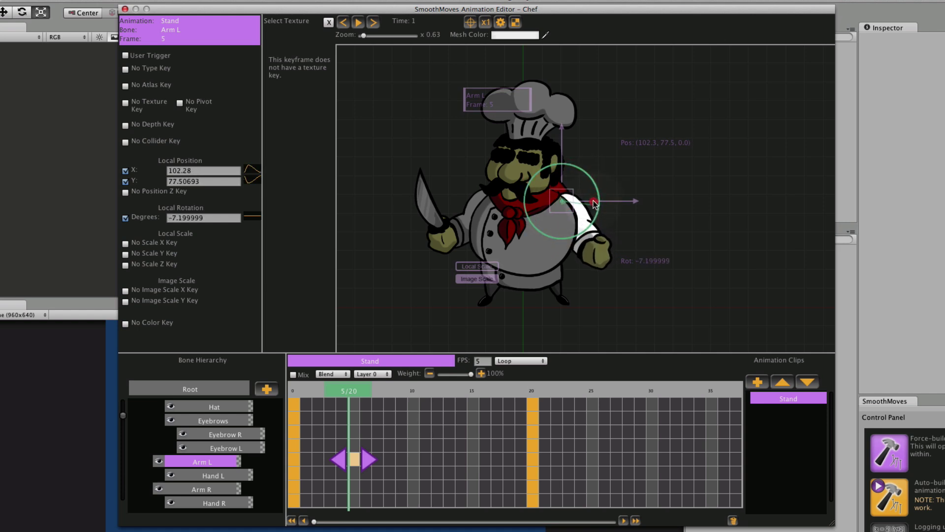
pyautogui.click(414, 461)
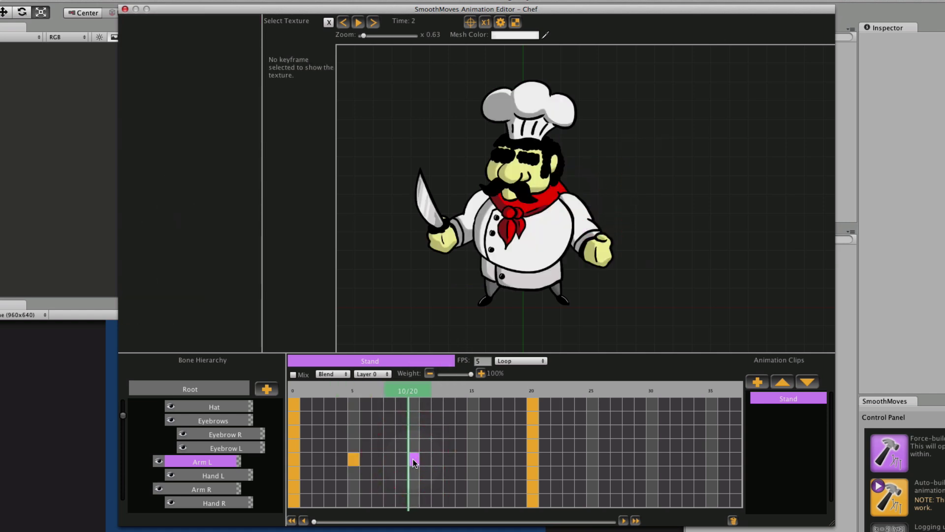
pyautogui.press('p')
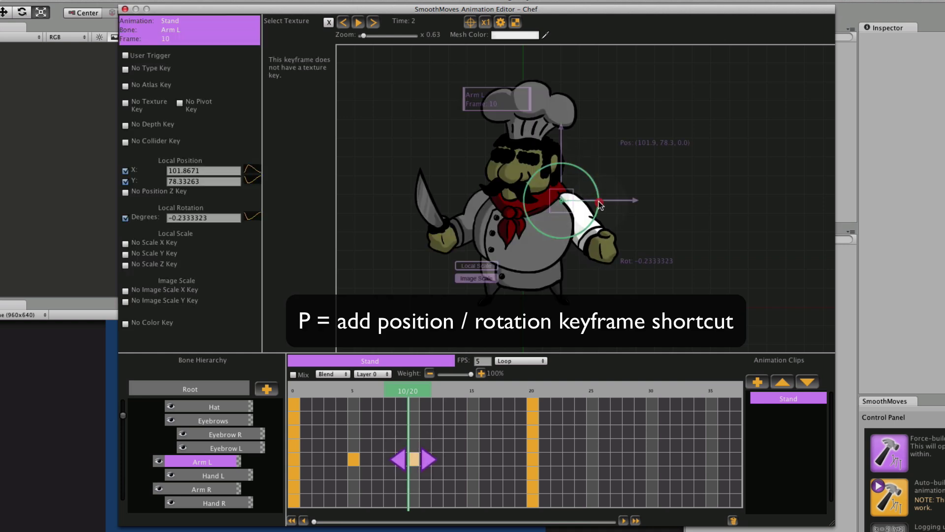
pyautogui.click(472, 459)
pyautogui.press('p')
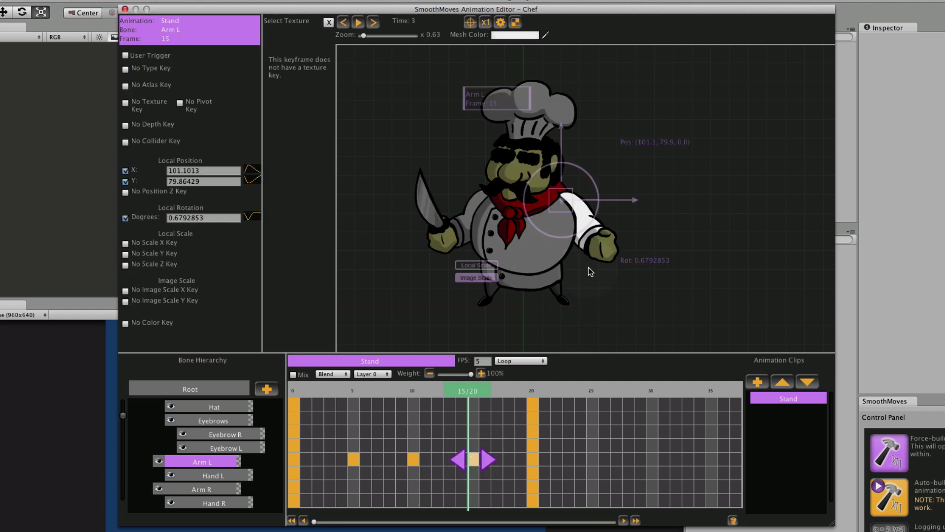
pyautogui.moveTo(571, 239); pyautogui.dragTo(569, 232)
# Key Arm R at frames 5, 10 and 15, rotating it slightly at 5 and further at 15.
pyautogui.scroll(-2, 283, 470)
pyautogui.click(353, 460)
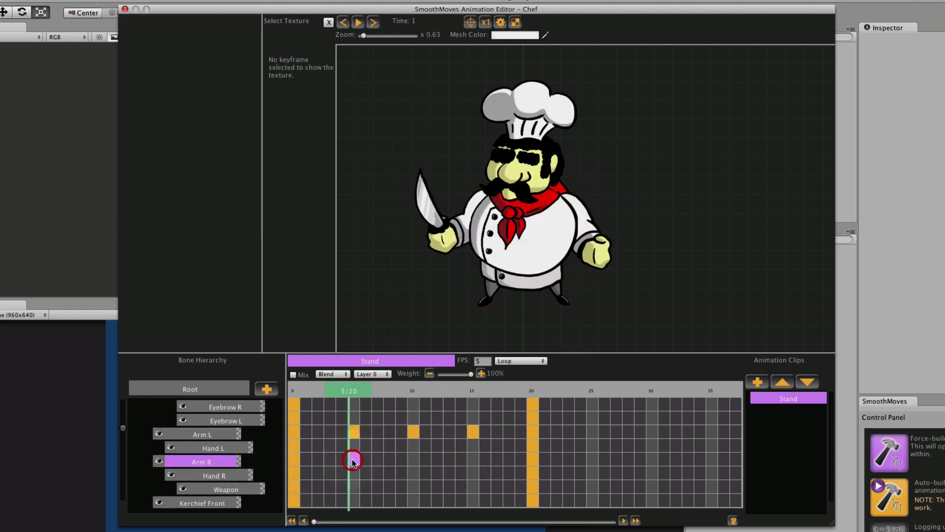
pyautogui.press('p')
pyautogui.moveTo(480, 234); pyautogui.dragTo(483, 235)
pyautogui.click(415, 459)
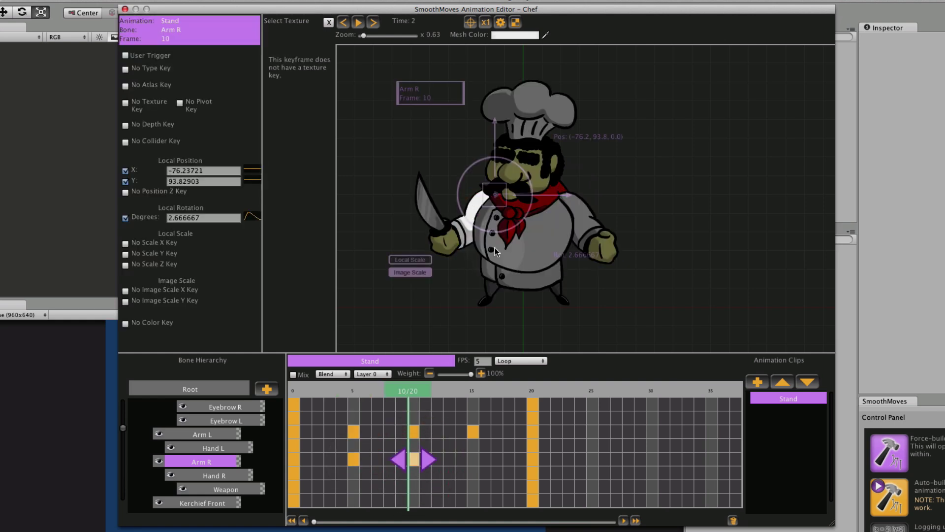
pyautogui.click(474, 459)
pyautogui.press('p')
pyautogui.moveTo(490, 230); pyautogui.dragTo(495, 231)
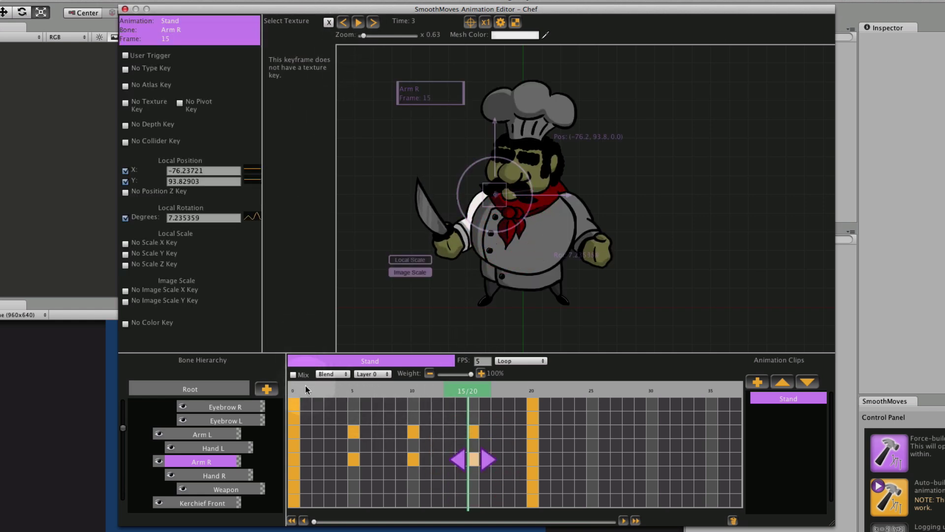
# Rewind the Stand clip and preview the animation from the start.
pyautogui.click(291, 392)
pyautogui.press('space')
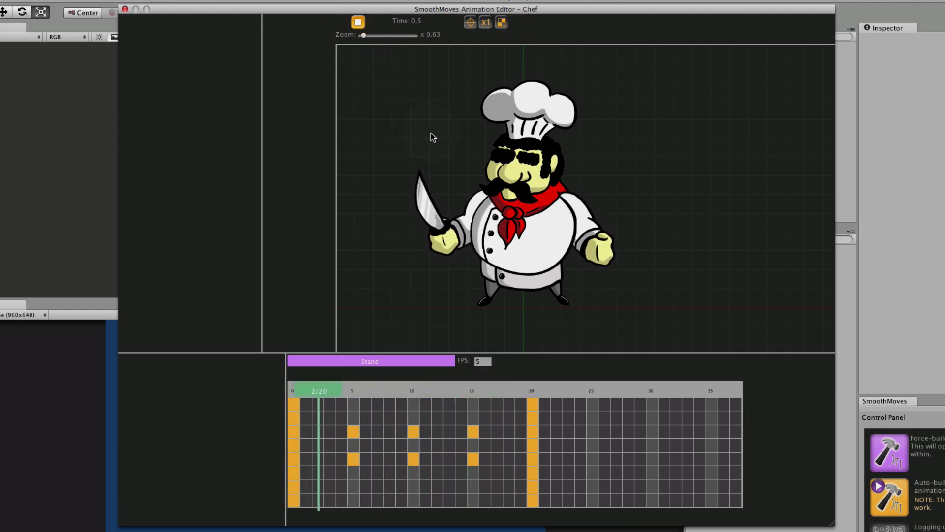
pyautogui.click(358, 22)
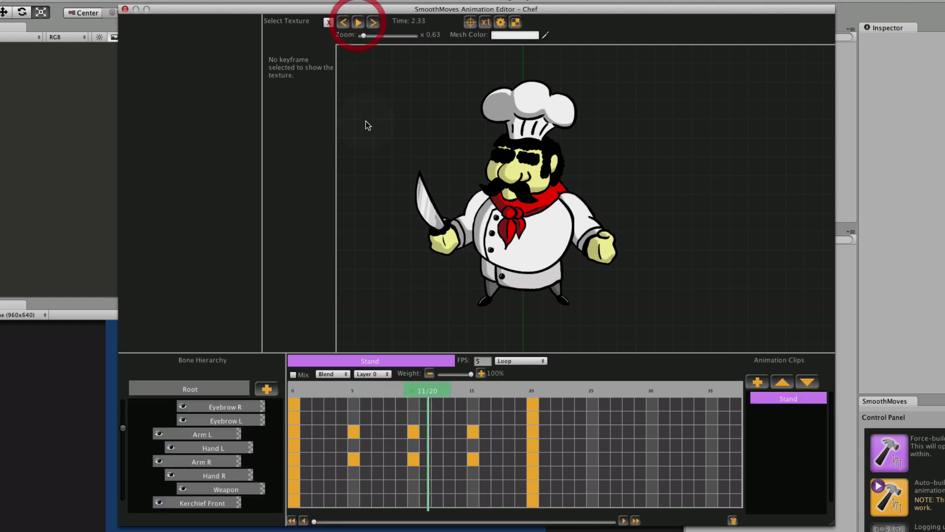
# Check the Head keys at frames 5 and 10, raise the head at frame 15, then replay the clip.
pyautogui.scroll(3, 238, 447)
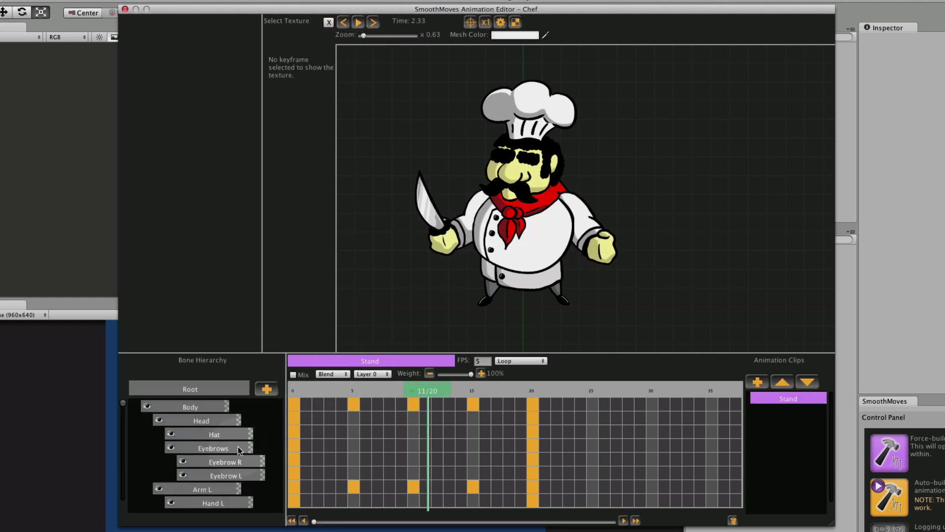
pyautogui.click(354, 418)
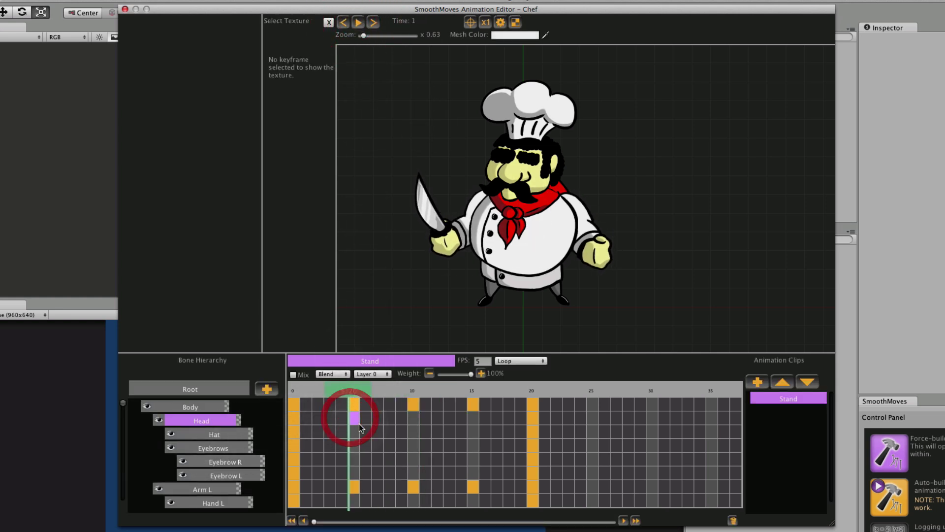
pyautogui.click(436, 259)
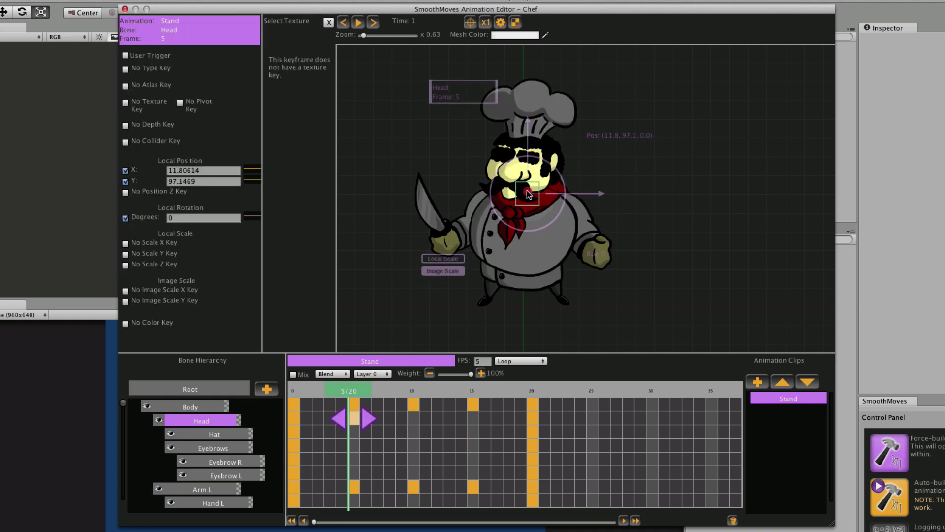
pyautogui.click(414, 418)
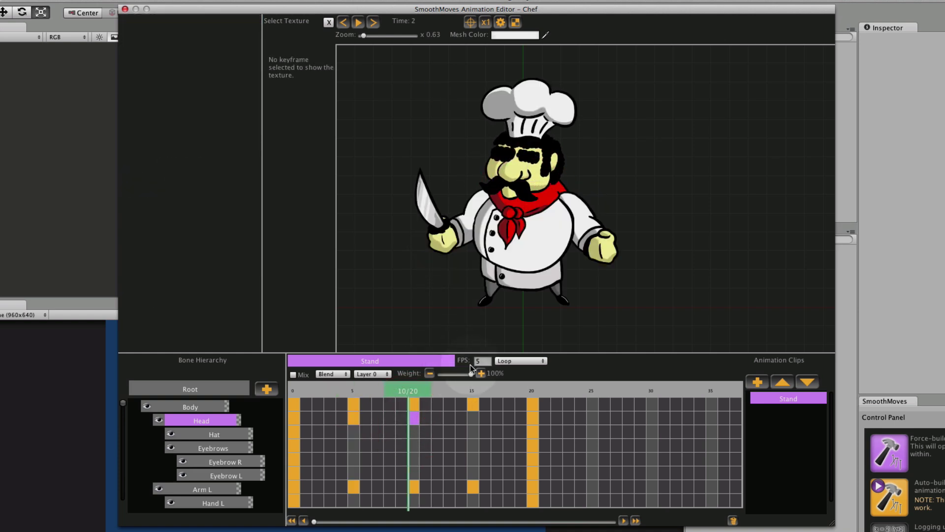
pyautogui.click(414, 418)
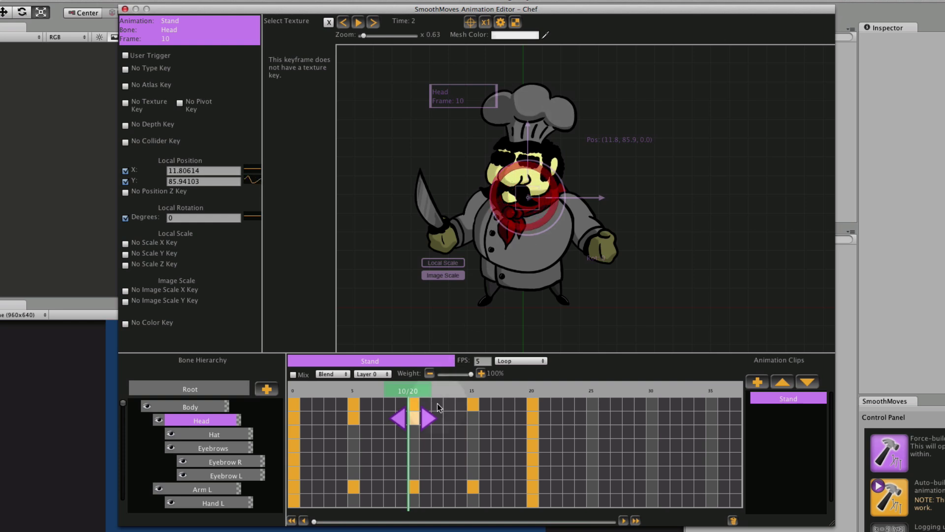
pyautogui.click(472, 418)
pyautogui.click(525, 198)
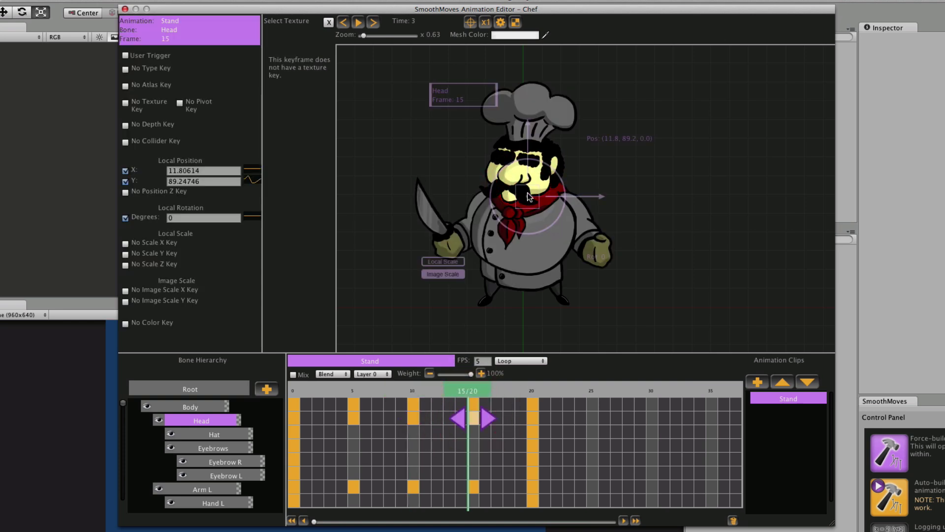
pyautogui.moveTo(529, 197); pyautogui.dragTo(528, 194)
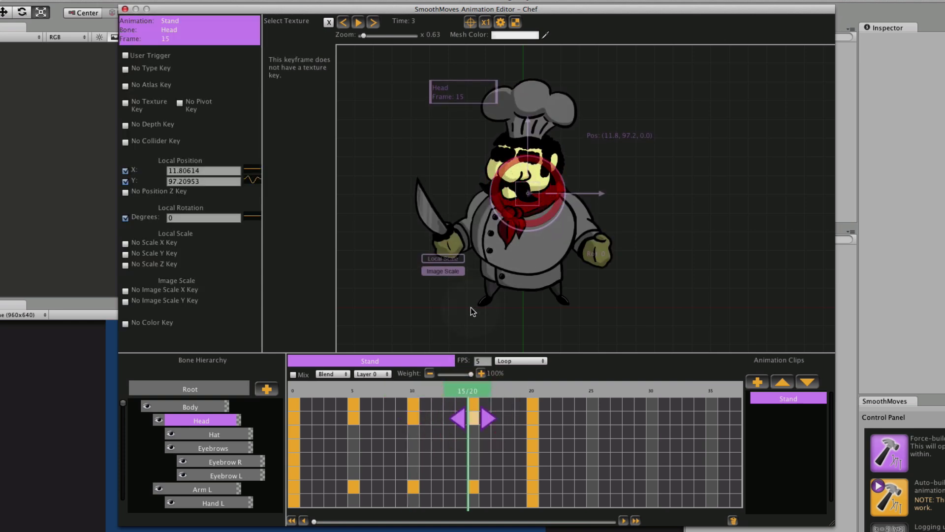
pyautogui.click(359, 23)
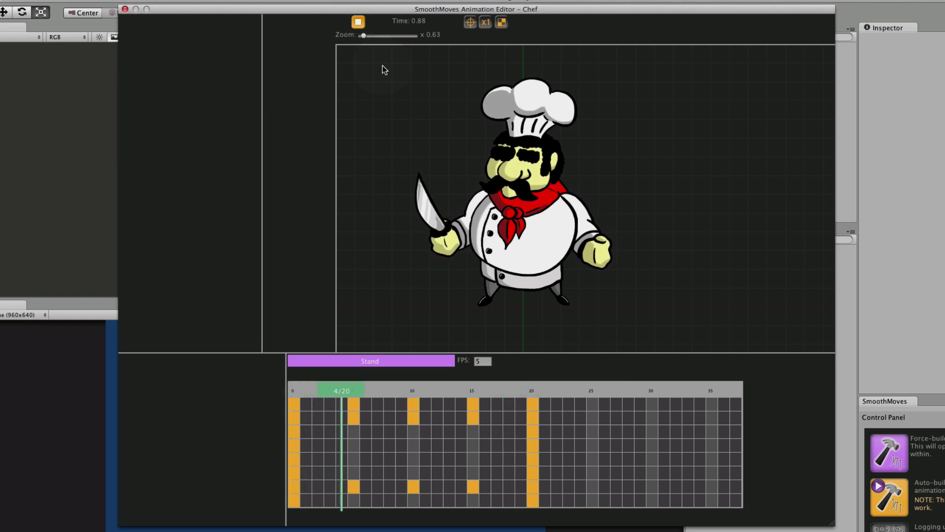
pyautogui.click(358, 22)
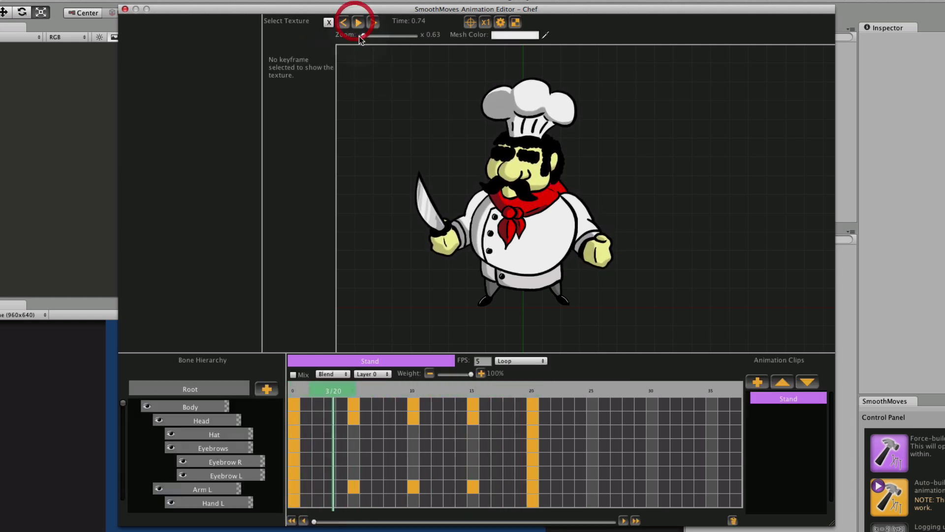
# Move Eyebrow L into Eyebrow R's position at frame 0.
pyautogui.click(294, 461)
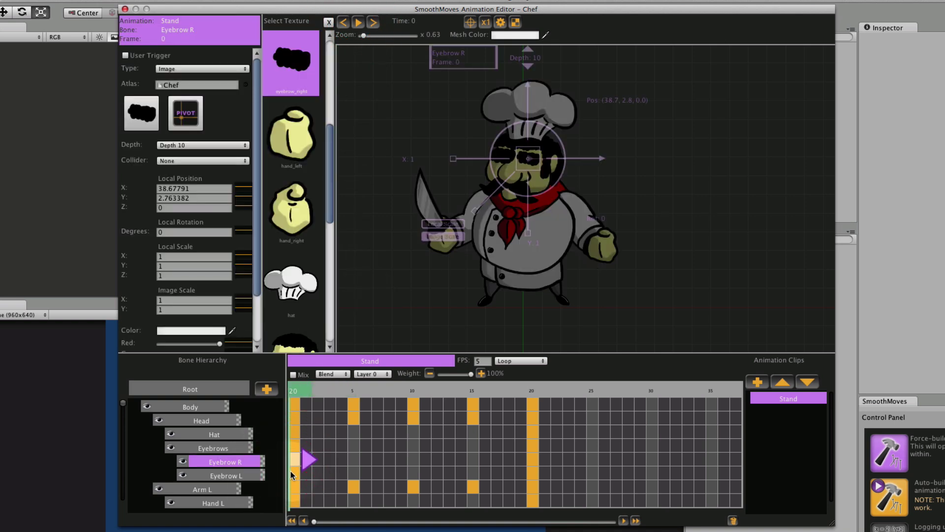
pyautogui.click(294, 473)
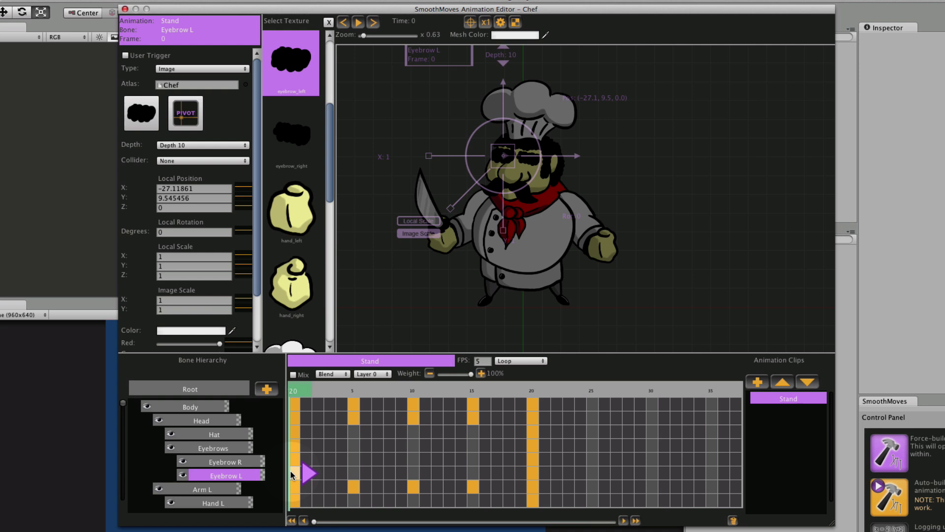
pyautogui.moveTo(507, 159); pyautogui.dragTo(592, 157)
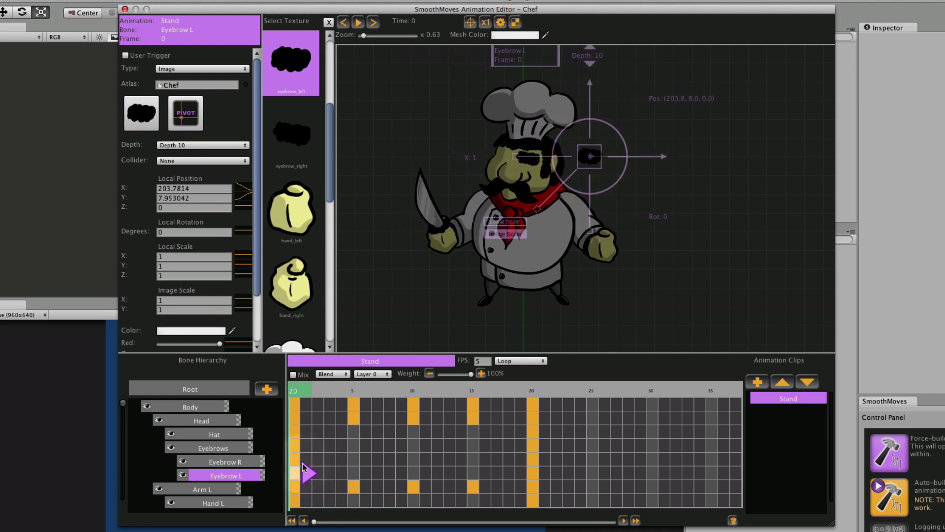
pyautogui.click(295, 461)
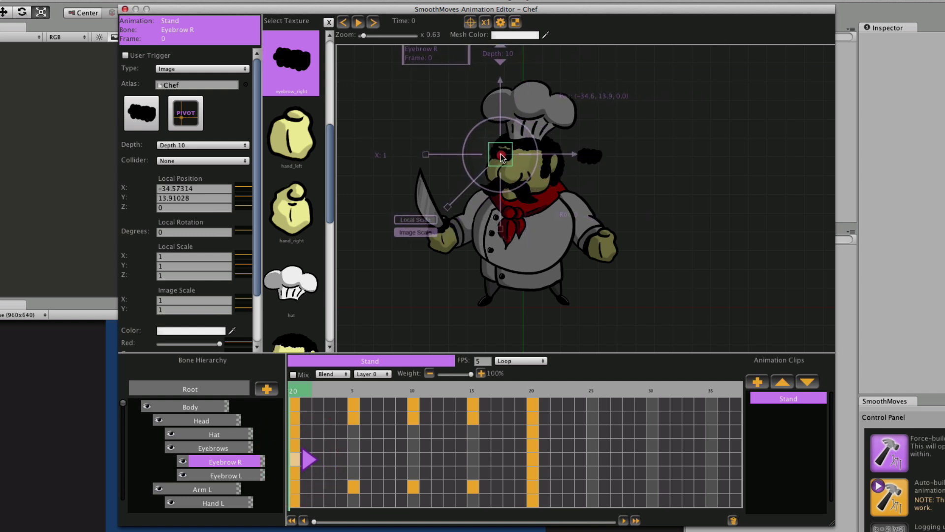
pyautogui.click(295, 474)
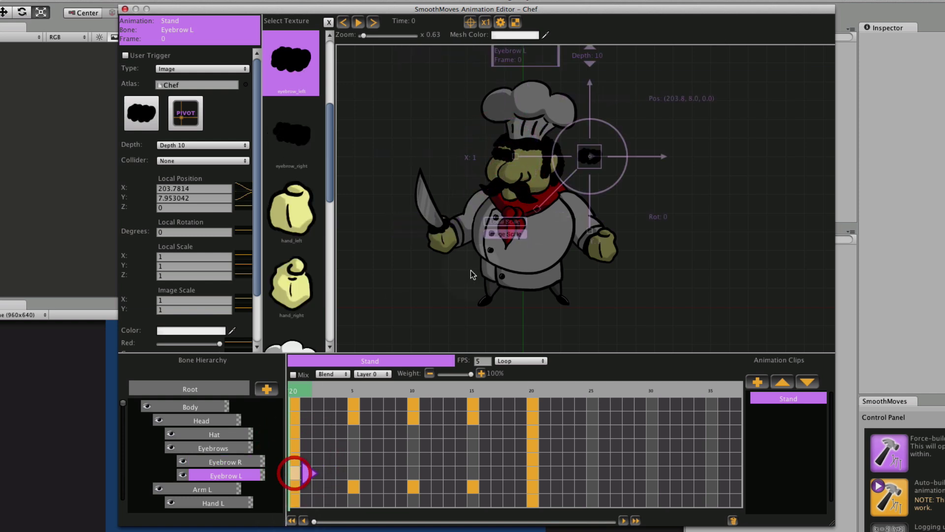
pyautogui.moveTo(589, 156); pyautogui.dragTo(529, 162)
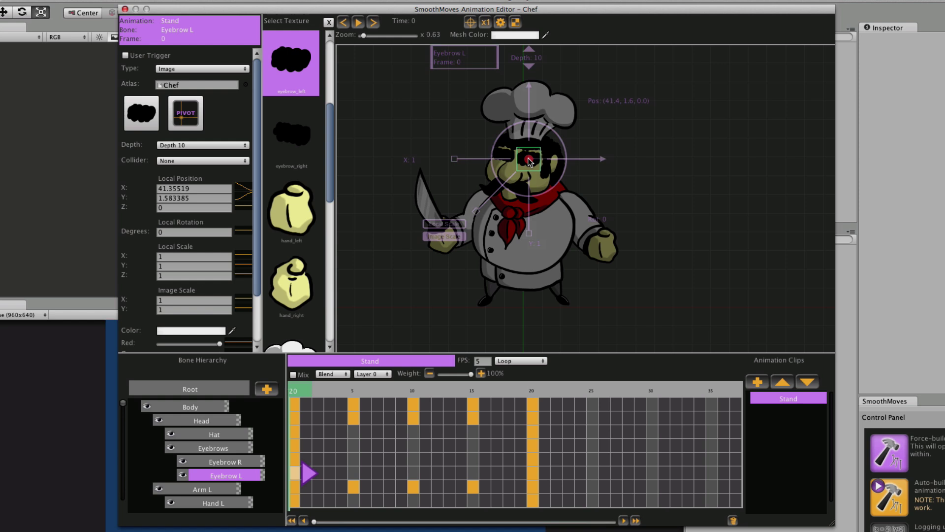
# Overwrite both eyebrows' frame-20 keys with Duplicate First Keyframes, then check the pose around frame 10.
pyautogui.click(532, 462)
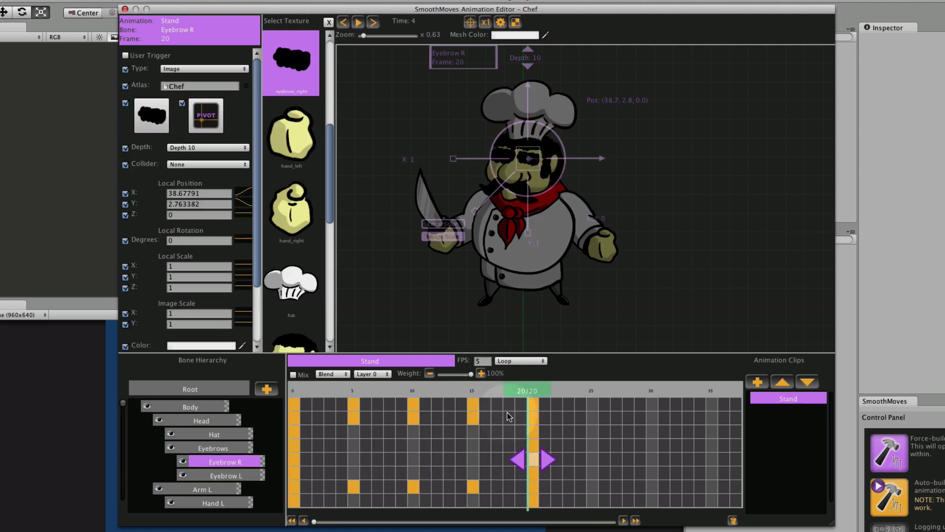
pyautogui.moveTo(527, 390); pyautogui.dragTo(516, 452)
pyautogui.click(538, 463)
pyautogui.keyDown('shift'); pyautogui.click(535, 474); pyautogui.keyUp('shift')
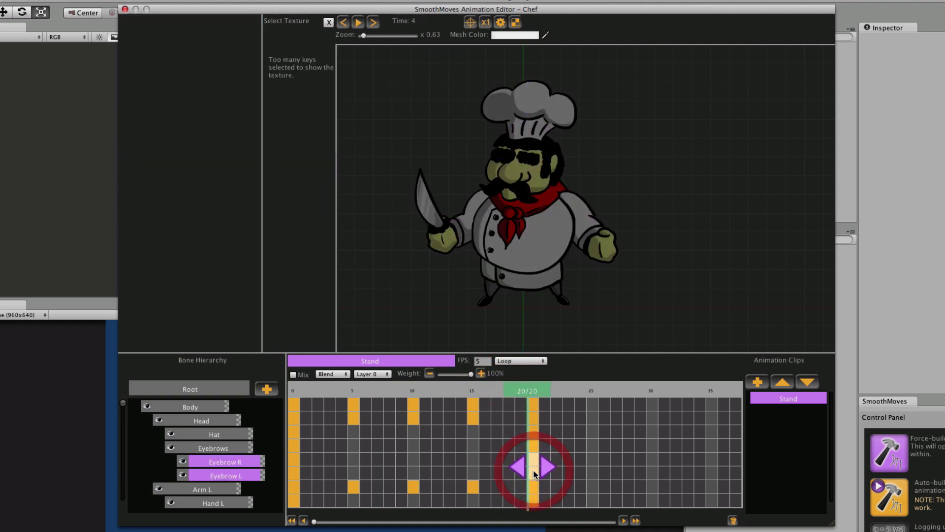
pyautogui.rightClick(534, 474)
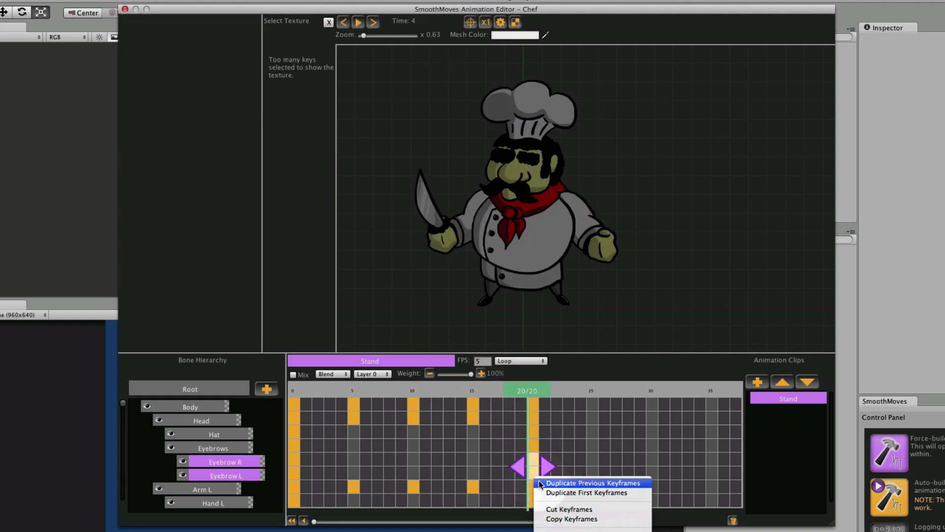
pyautogui.click(548, 491)
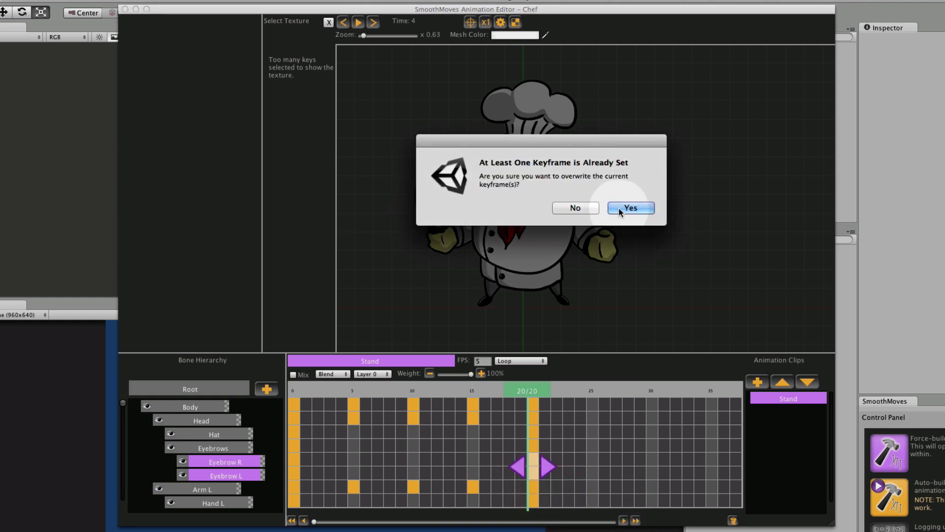
pyautogui.click(623, 209)
pyautogui.click(411, 391)
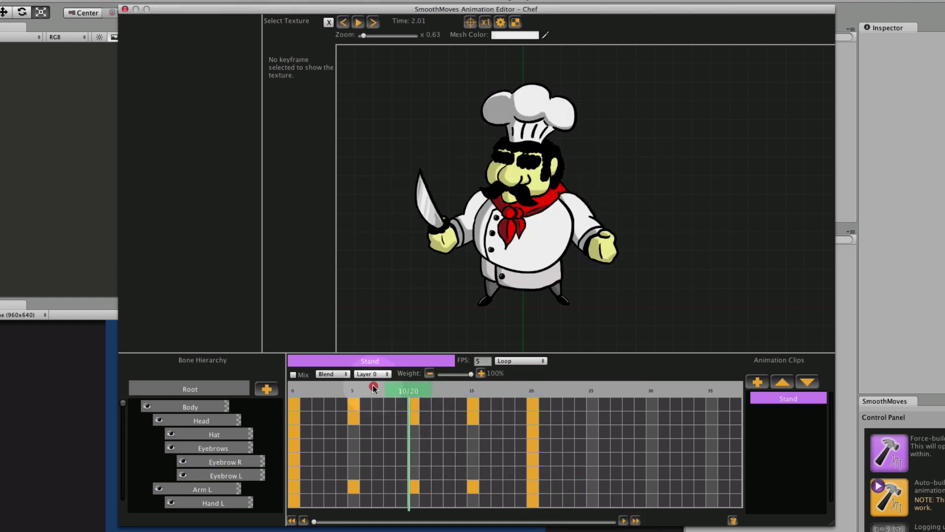